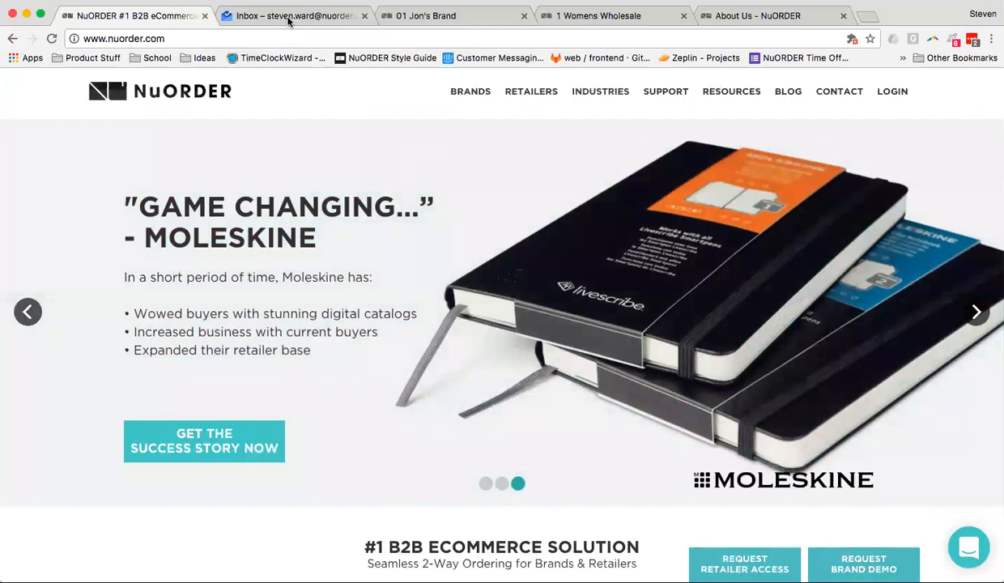
Read the NuORDER Online Trade Show email in the inbox and follow its Create Profile link
click(296, 25)
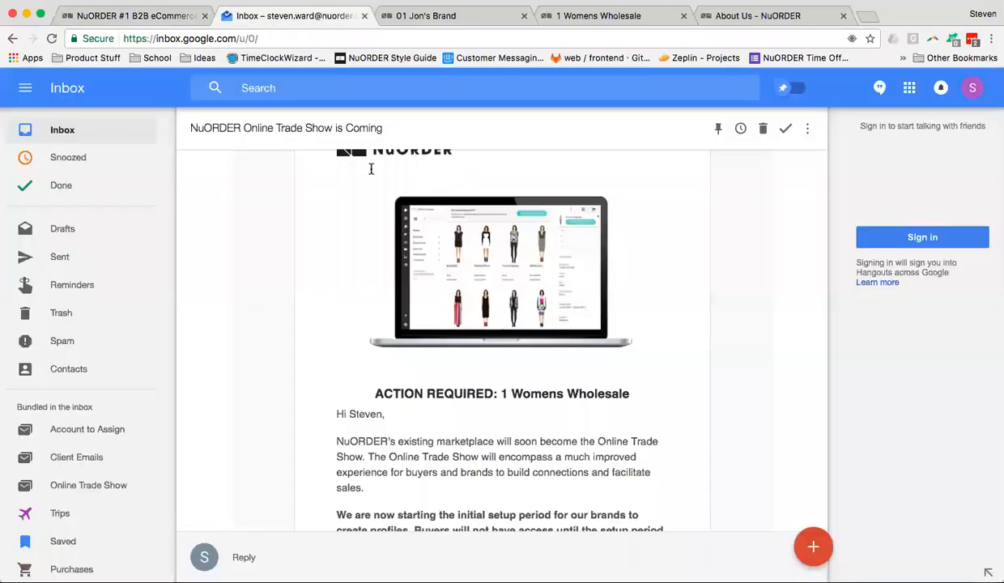
scroll(522, 286, down, 1)
scroll(588, 288, down, 2)
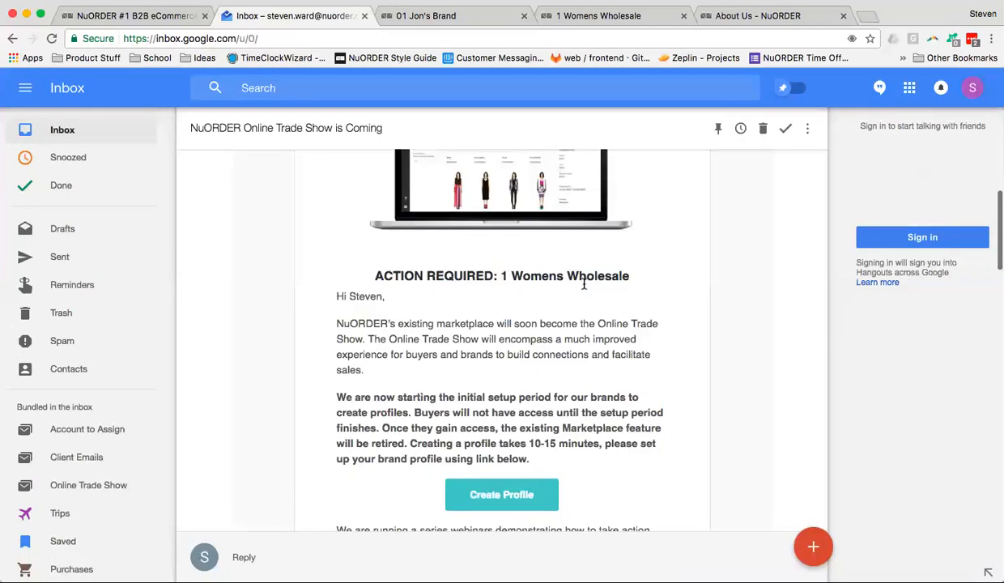
scroll(583, 285, down, 2)
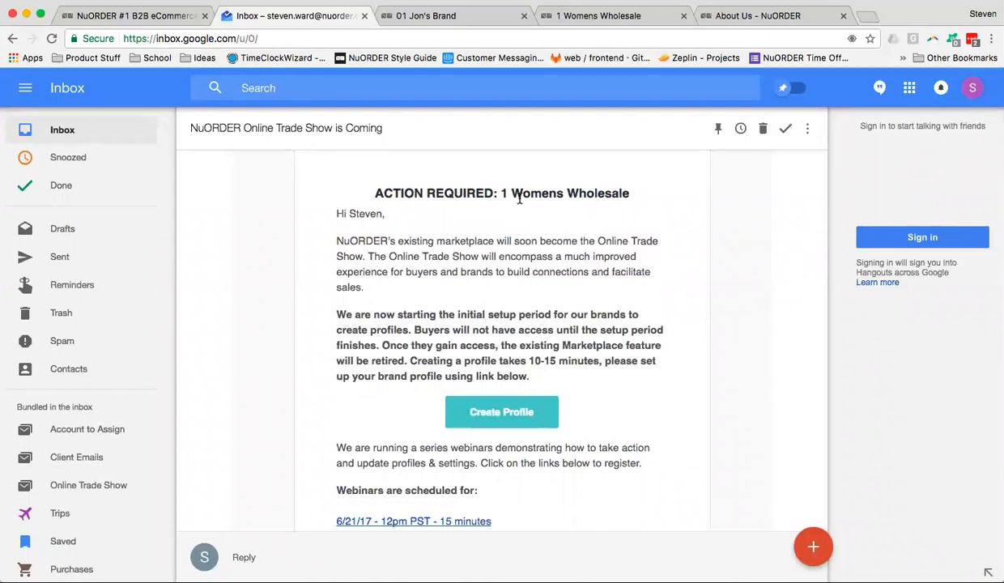
scroll(534, 249, down, 1)
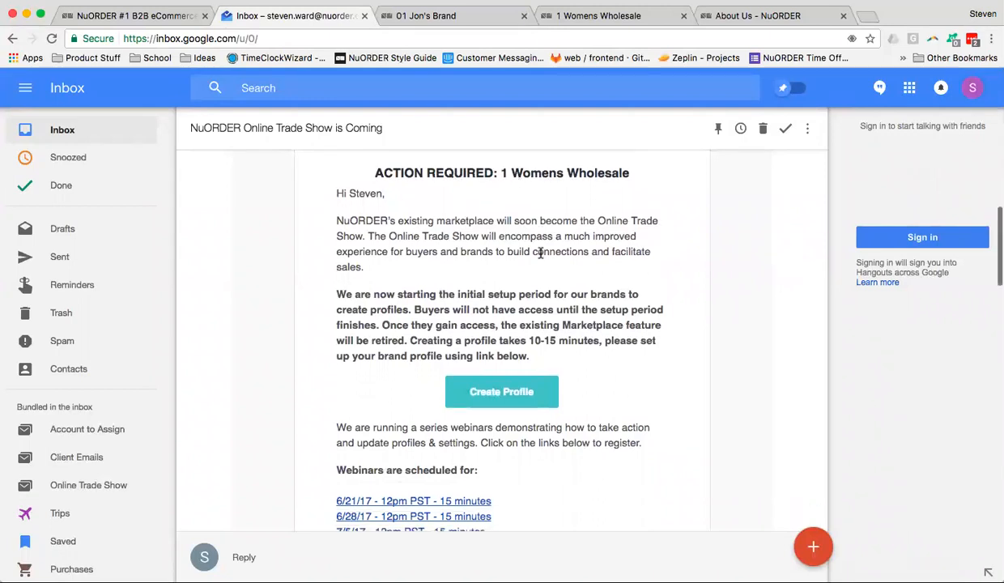
scroll(486, 279, down, 4)
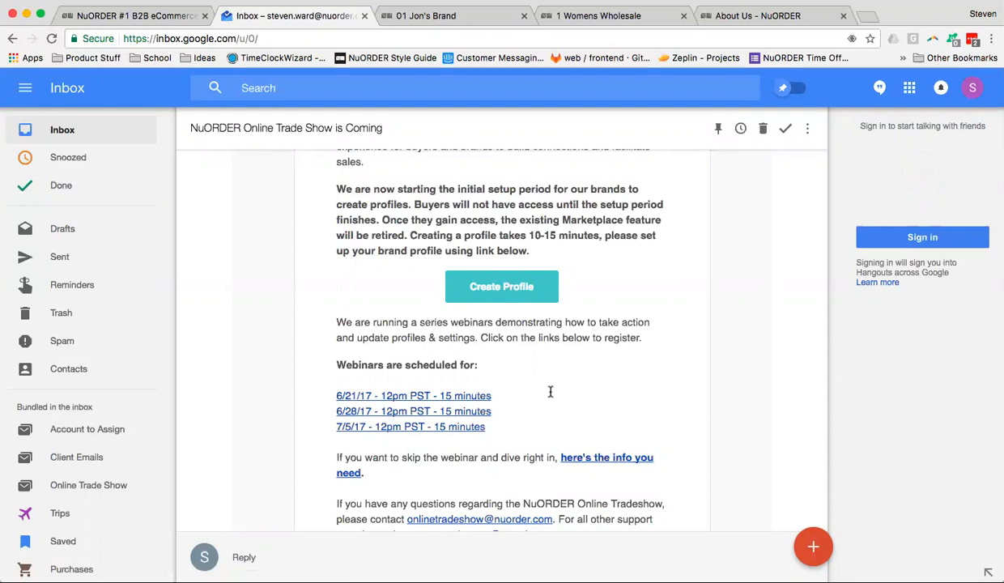
click(511, 285)
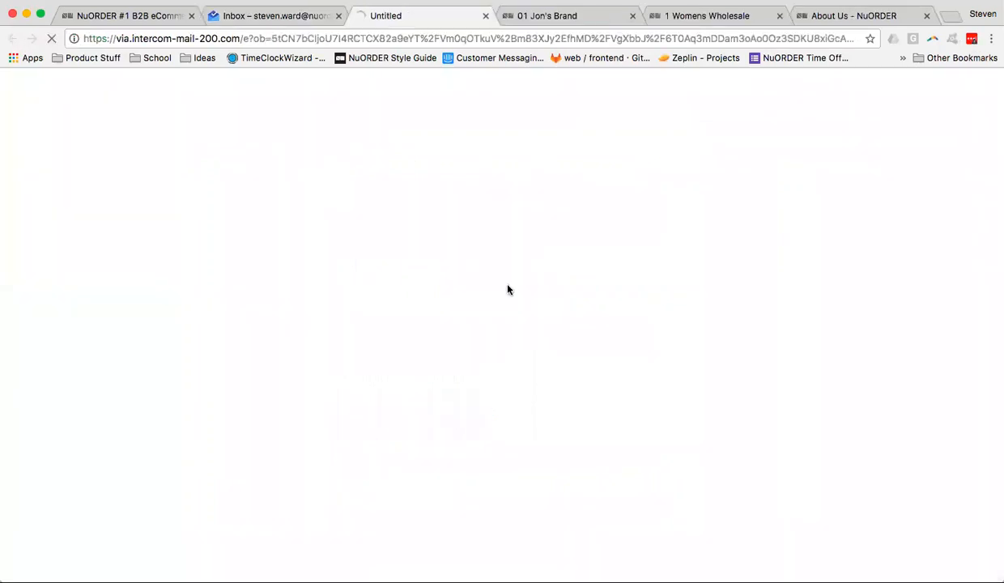
Check the other brand's profile page, return to the 1 Womens Wholesale profile and turn on Edit Mode
click(566, 19)
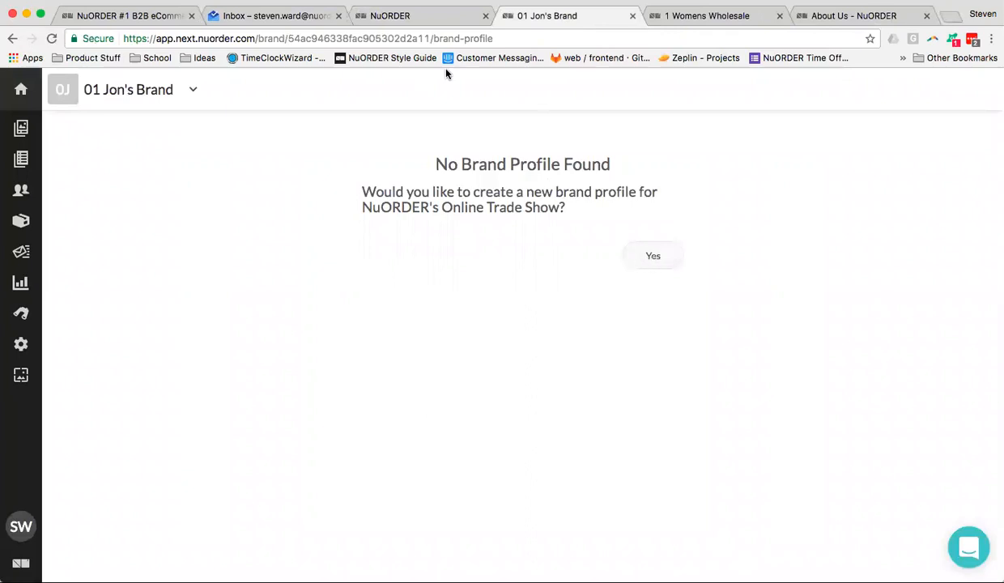
click(406, 25)
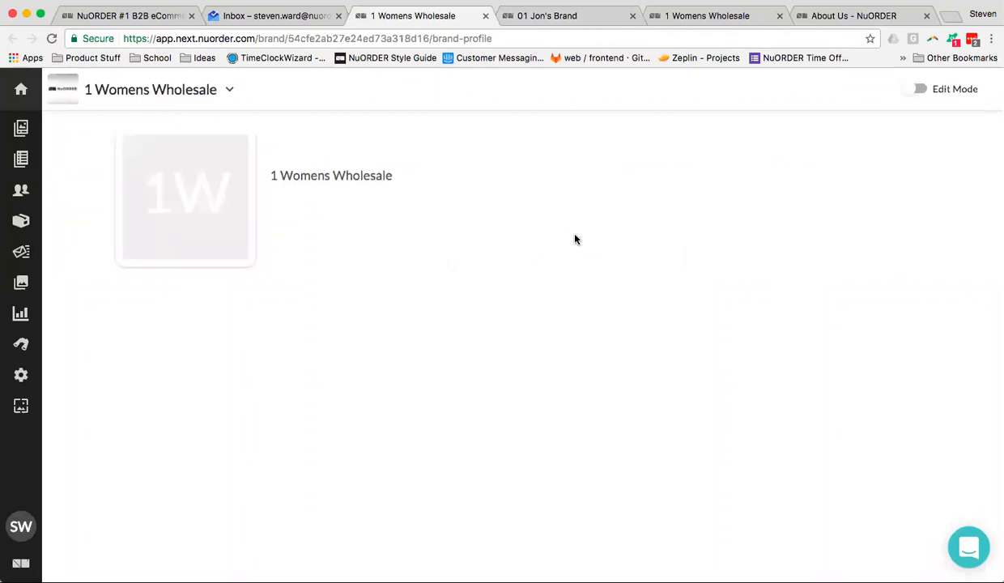
click(915, 89)
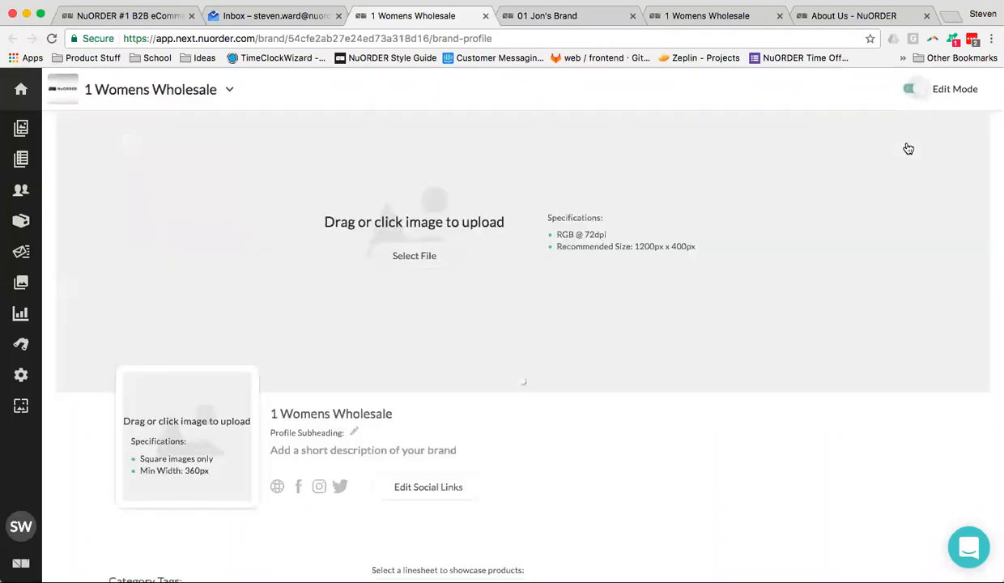
click(797, 581)
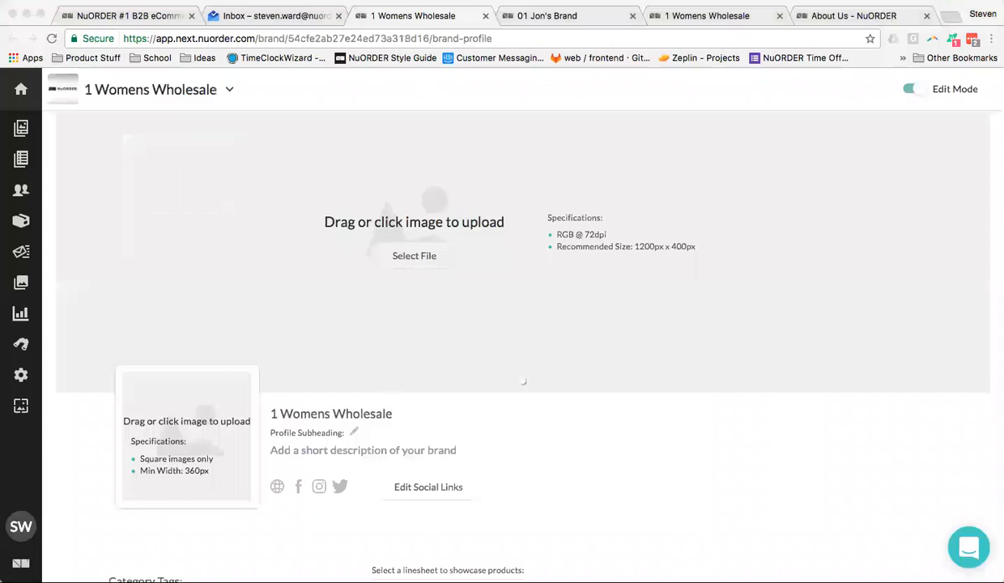
click(557, 243)
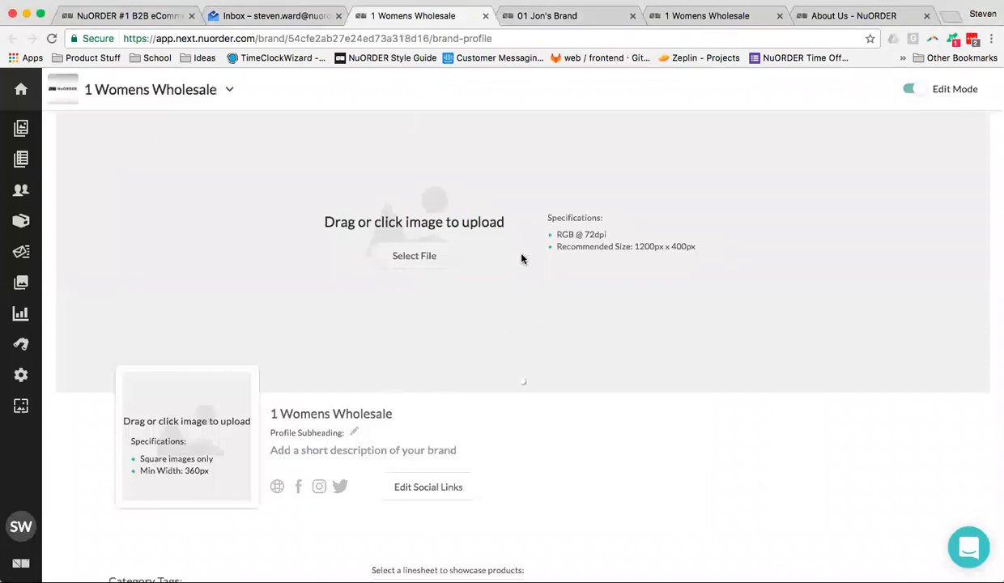
Look over the editable profile sections and upload the ACME Company image as the profile's banner
scroll(518, 256, down, 10)
scroll(517, 250, down, 3)
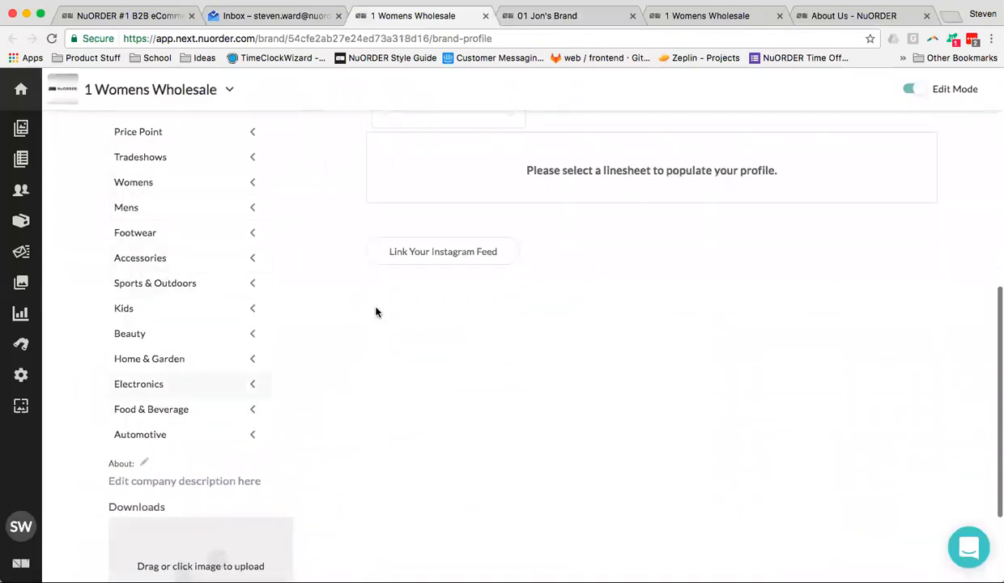
scroll(235, 276, down, 4)
scroll(252, 263, up, 2)
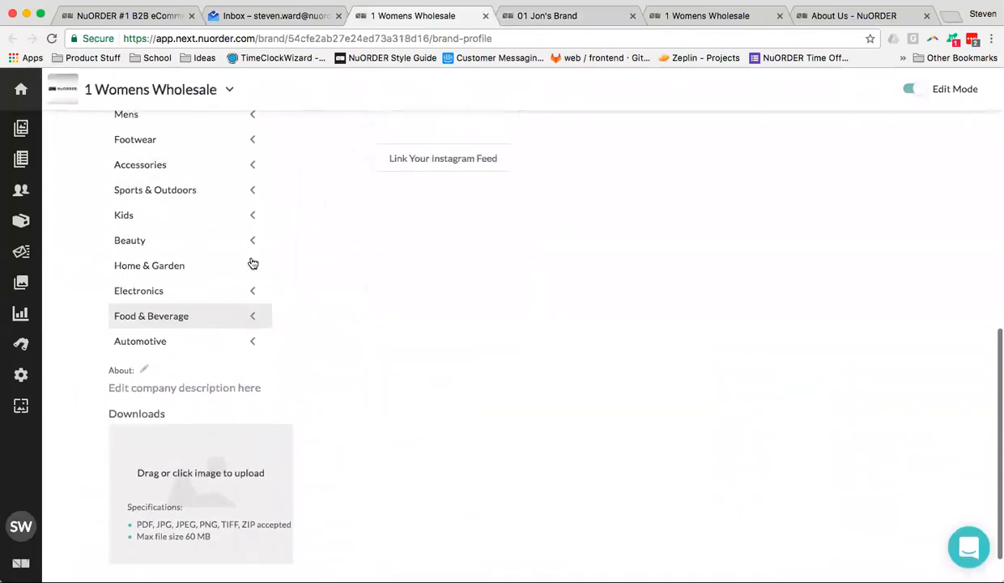
scroll(260, 261, up, 15)
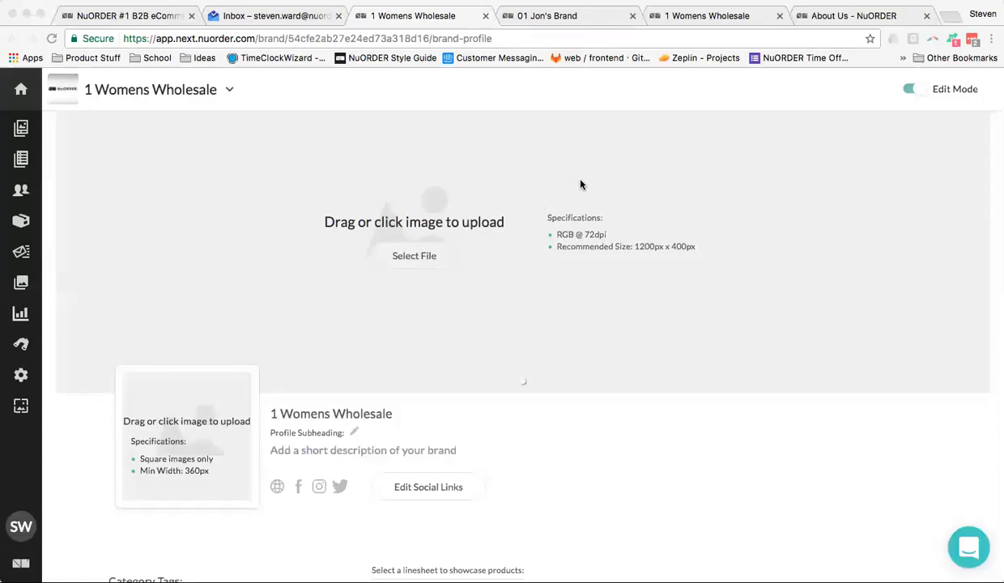
drag(897, 248, 257, 250)
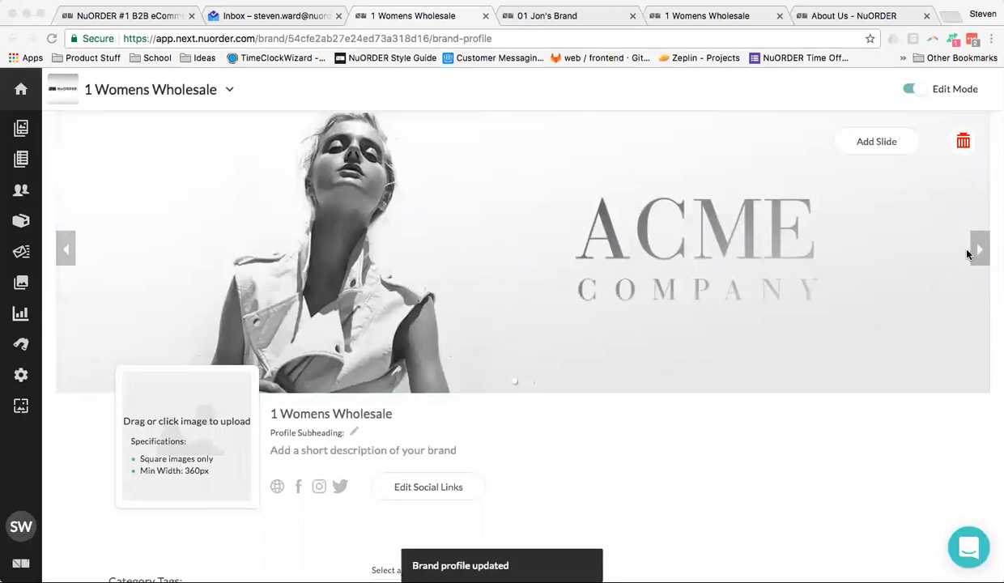
Add another empty slide to the profile banner and cycle through the banner slides
click(877, 142)
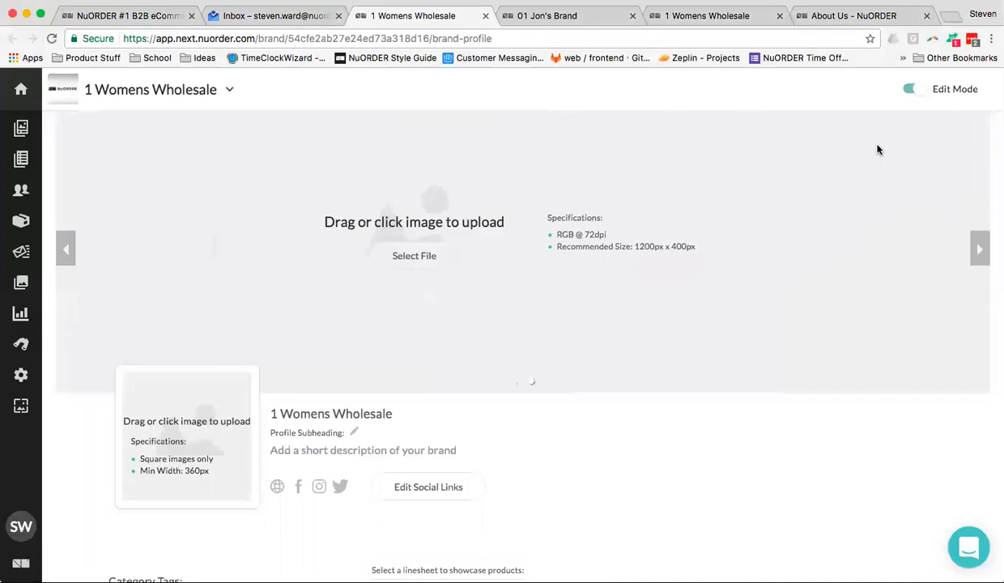
click(976, 250)
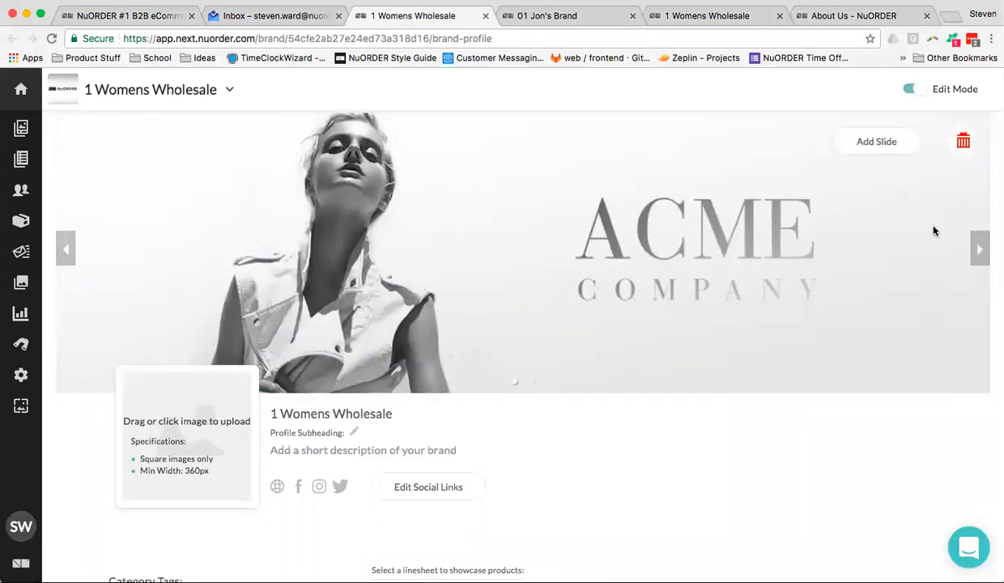
click(978, 249)
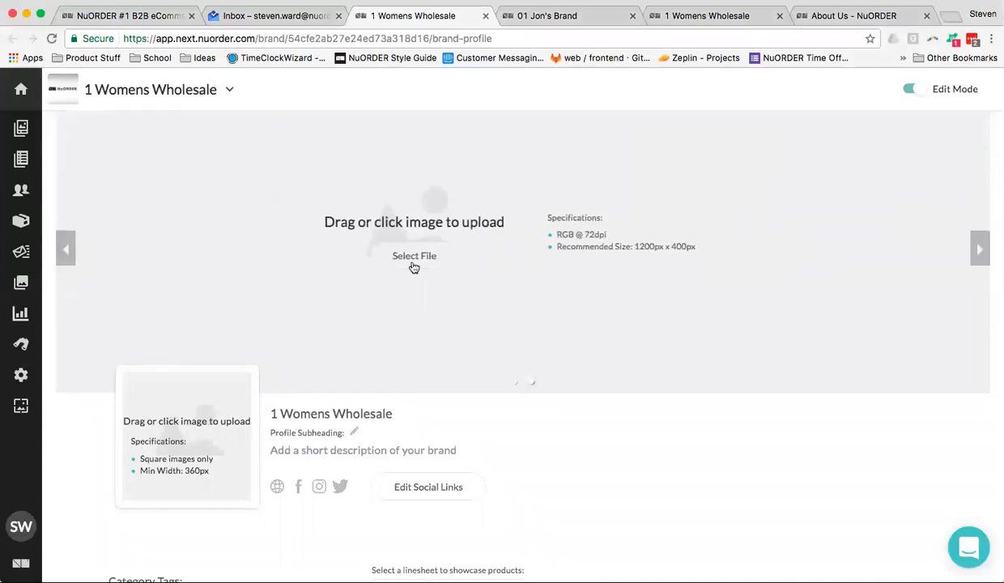
click(978, 249)
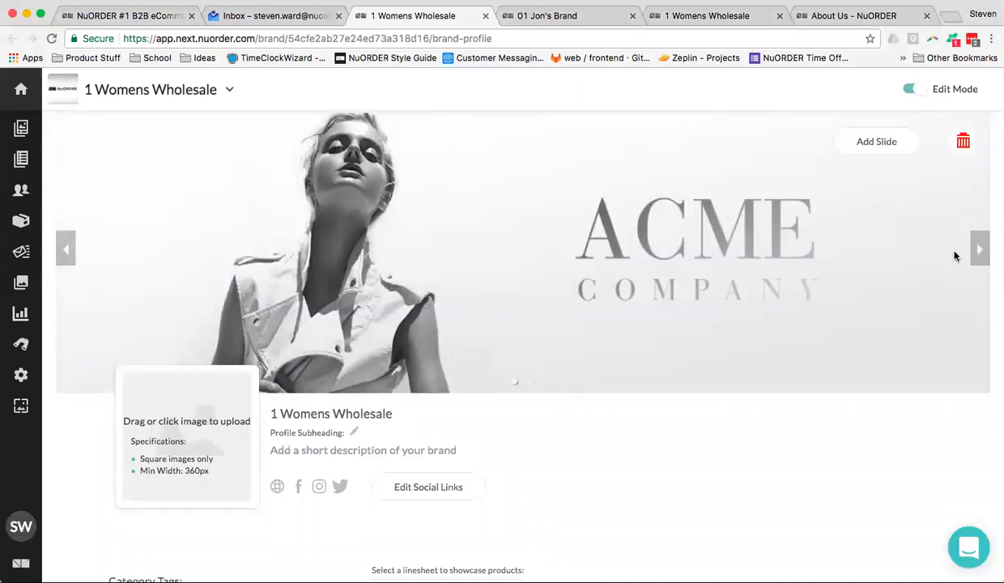
Upload the square ACME Company logo as the profile picture and return the banner to its ACME slide
scroll(858, 264, up, 2)
scroll(571, 255, down, 2)
scroll(572, 257, up, 2)
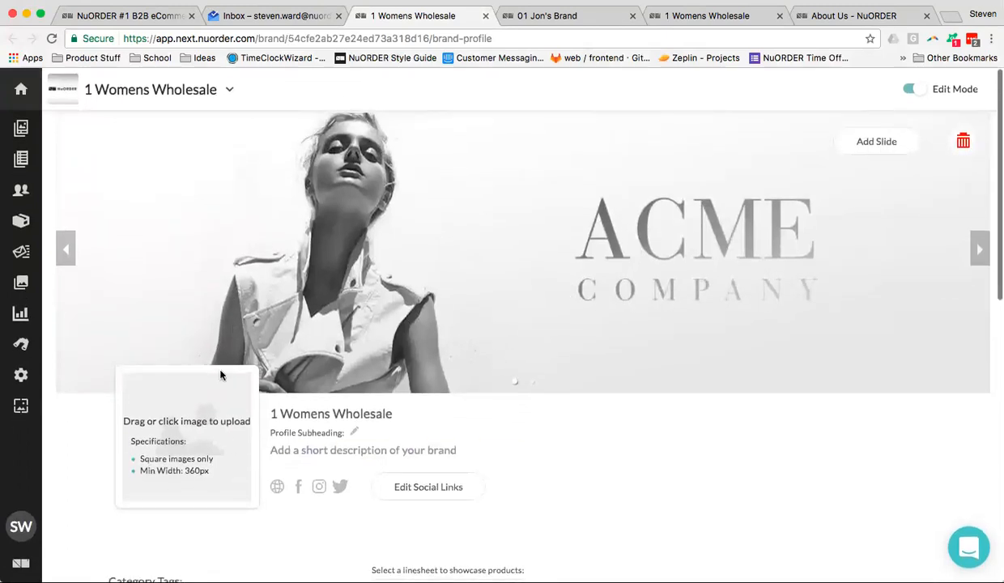
scroll(200, 355, down, 1)
scroll(200, 354, down, 2)
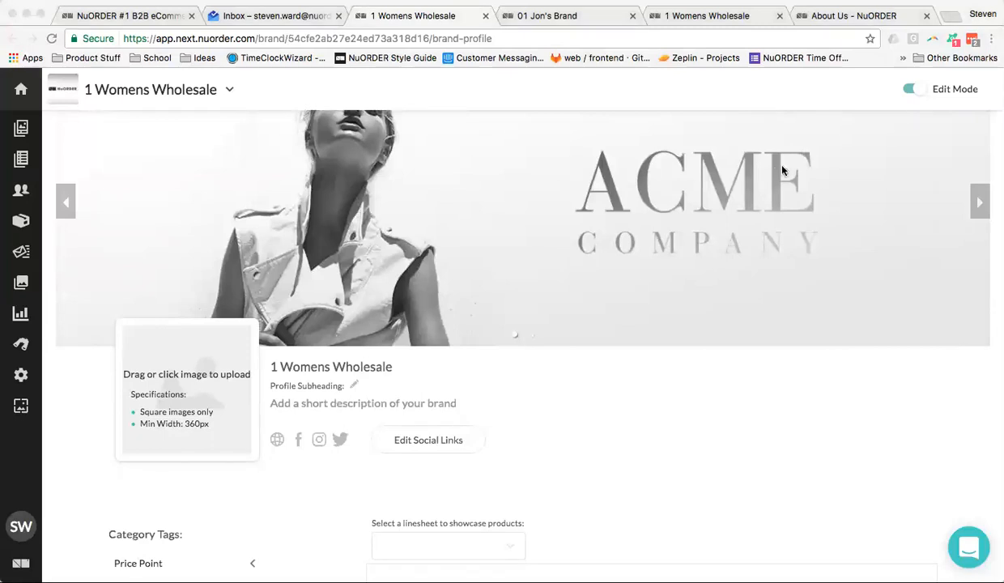
drag(773, 174, 161, 404)
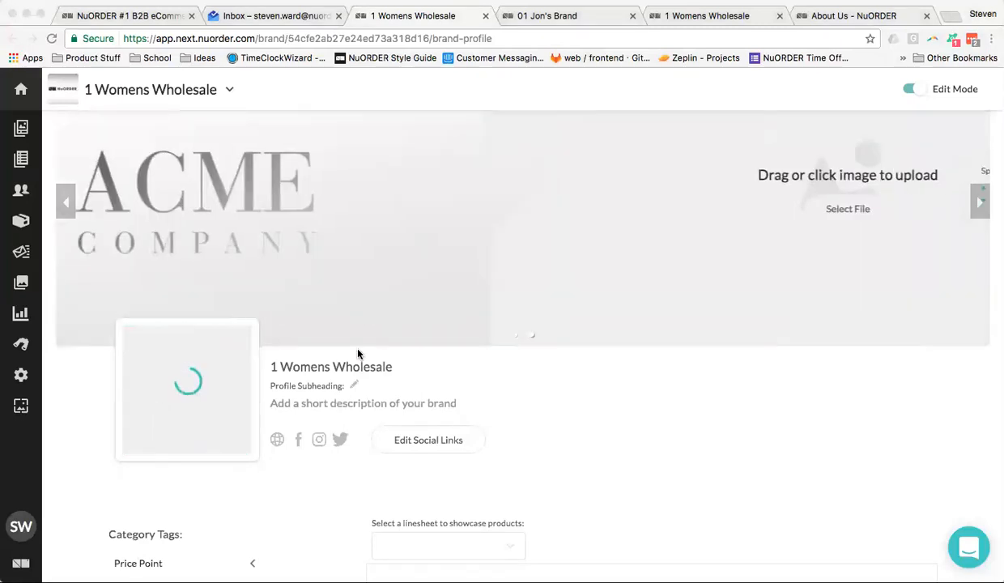
click(64, 203)
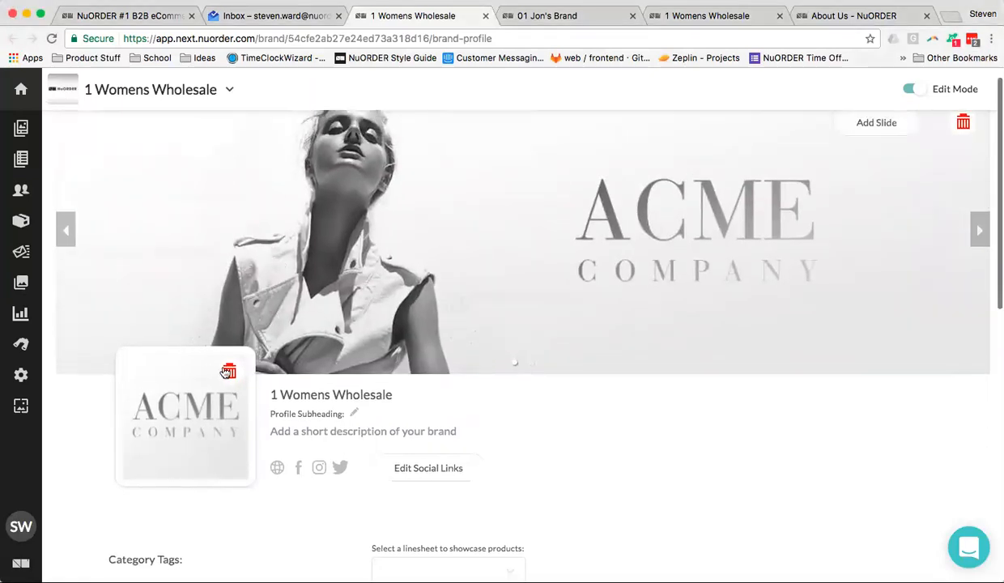
Copy "NuORDER is a cloud & mobile B2B eCommerce solution empowering brands and retailers" from the About Us page's Who We Are section
scroll(220, 368, down, 2)
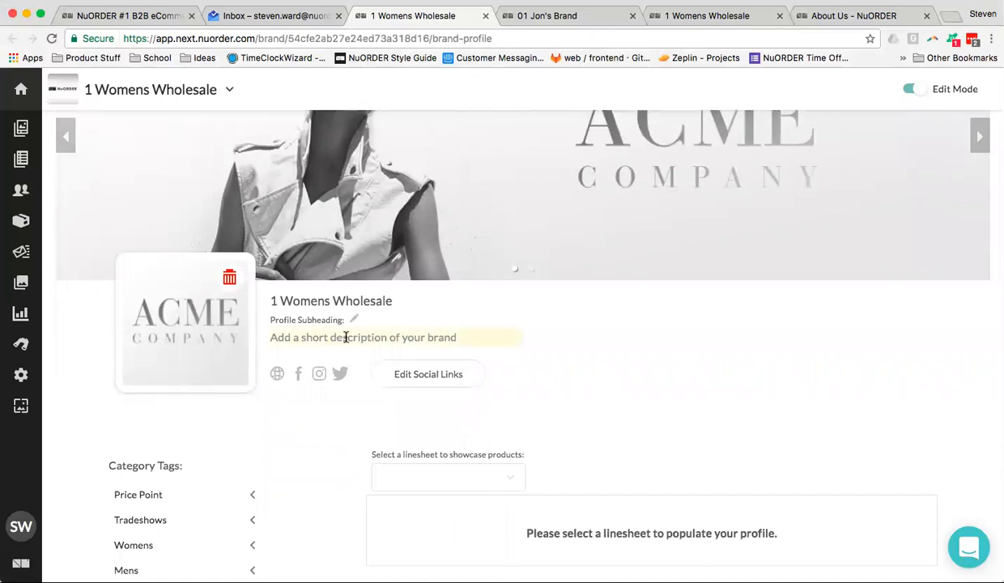
click(346, 337)
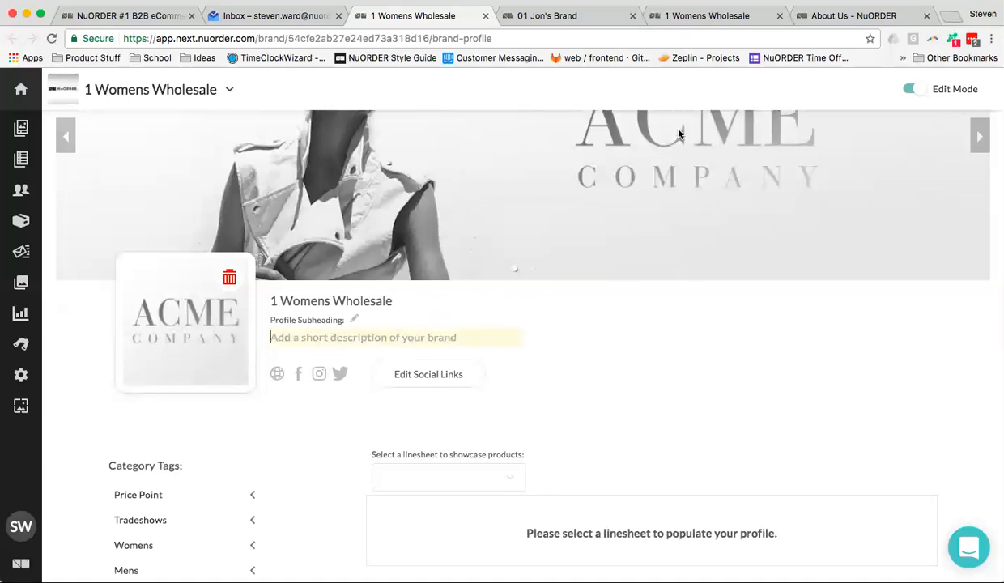
click(856, 16)
scroll(430, 354, down, 2)
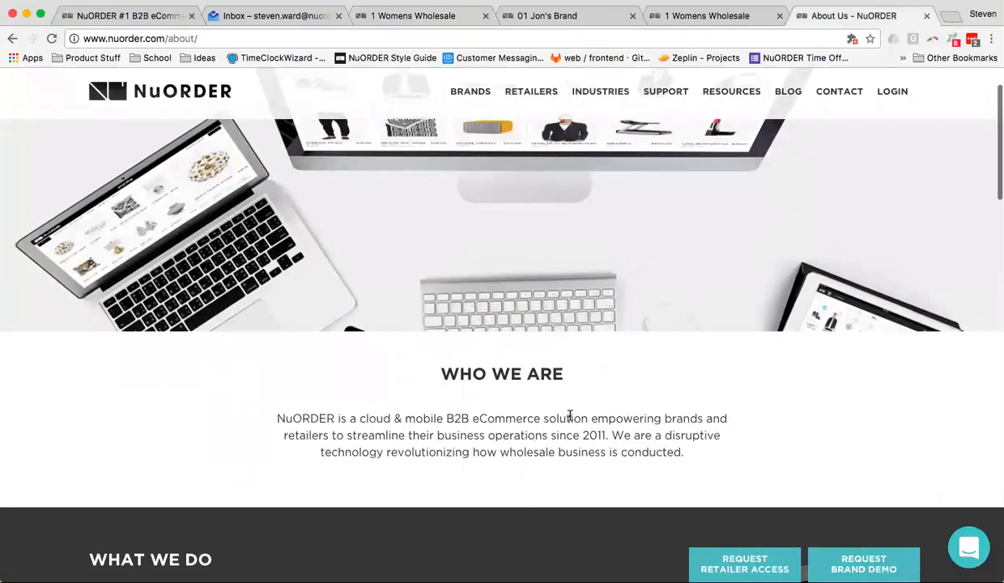
drag(323, 433, 277, 417)
right_click(281, 417)
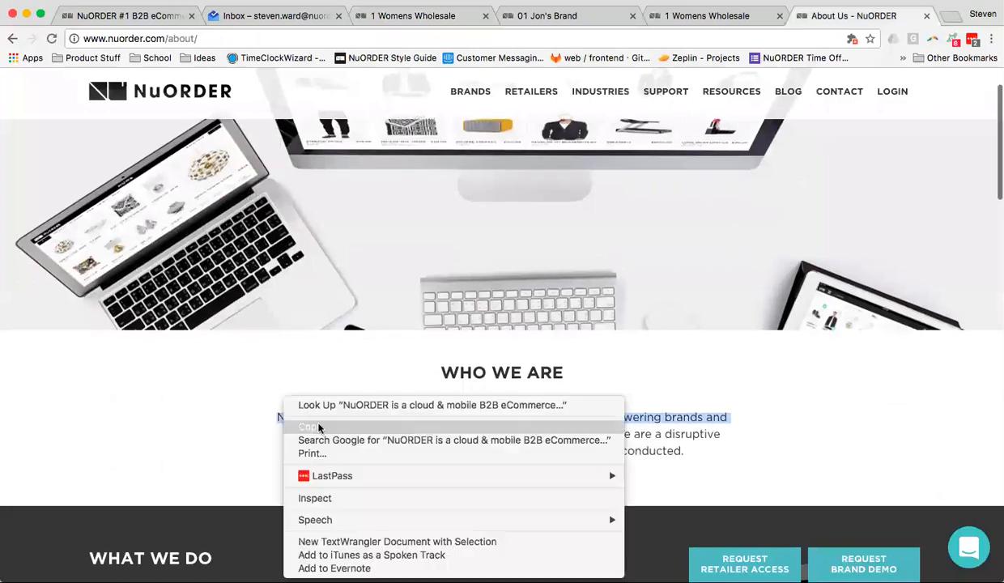
click(327, 429)
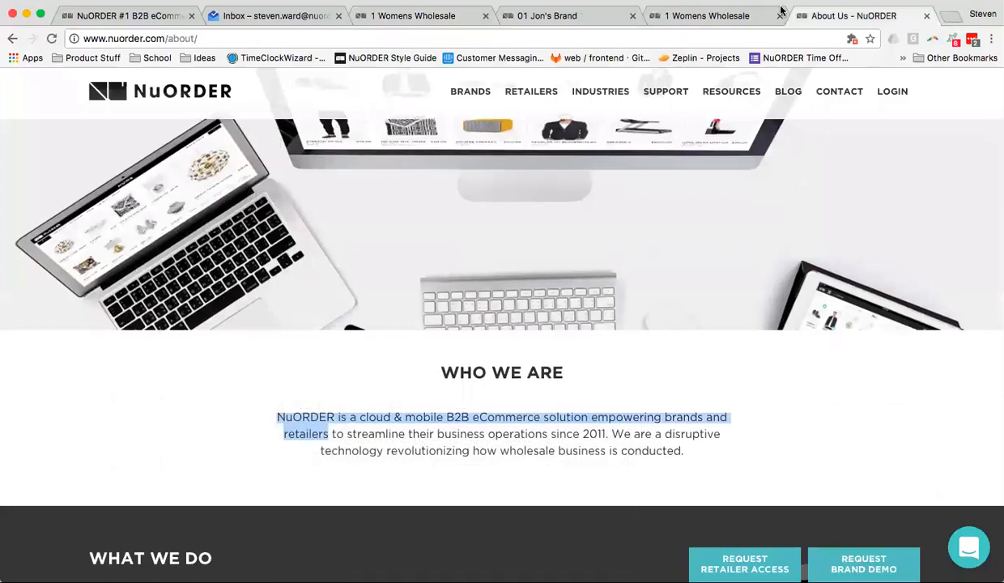
Return to the brand profile being edited and paste the copied sentence as the Profile Subheading
click(753, 17)
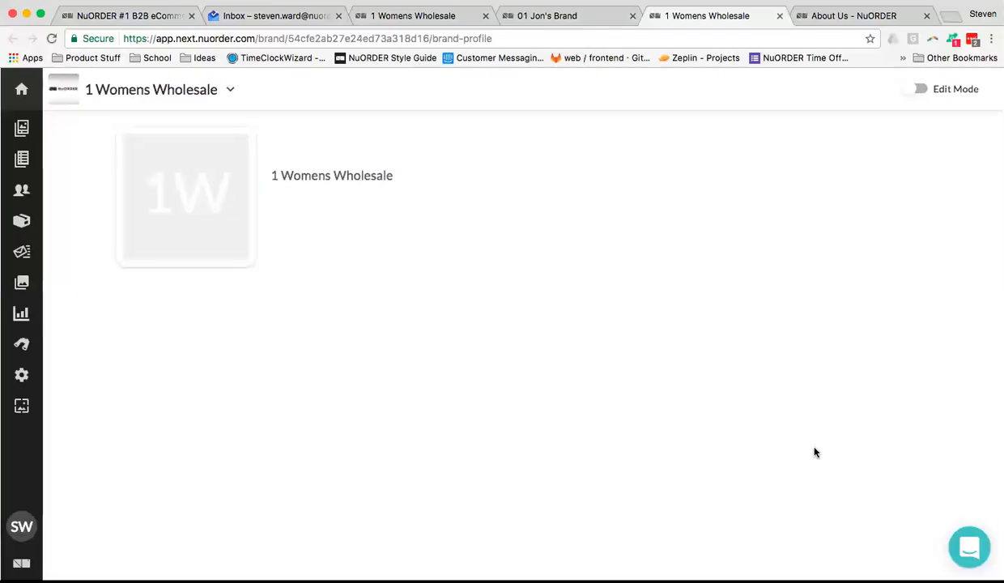
click(557, 23)
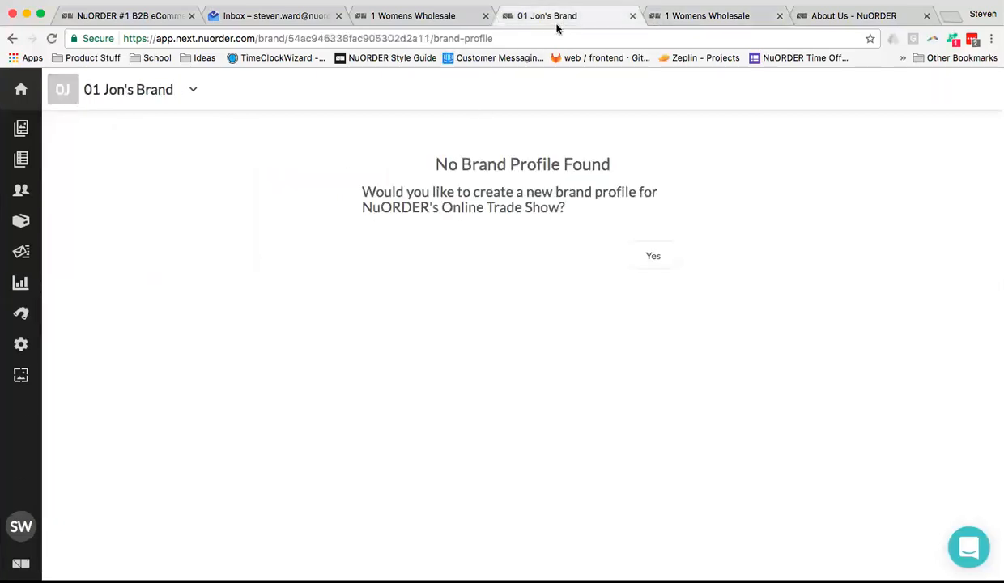
click(467, 23)
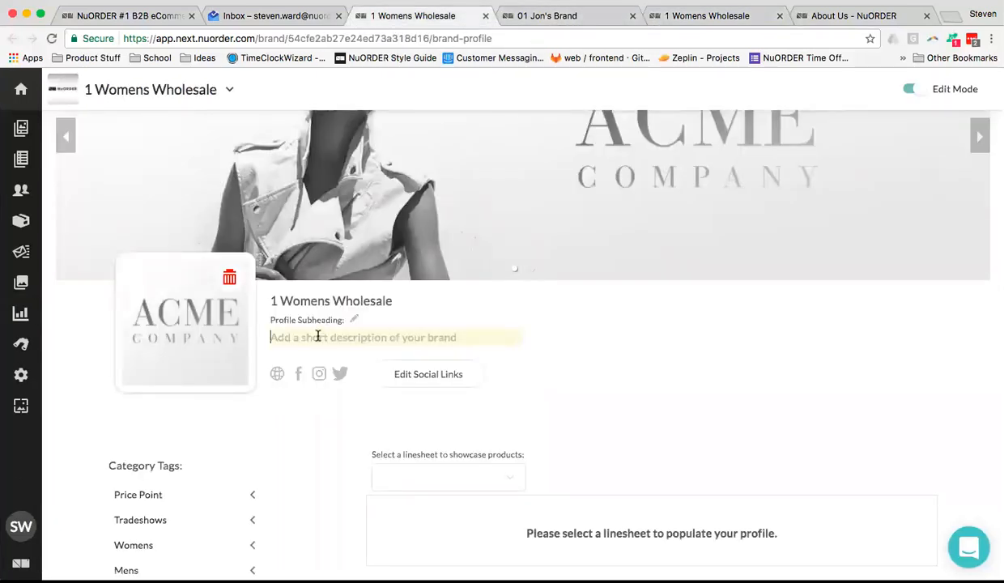
click(322, 337)
key(super+v)
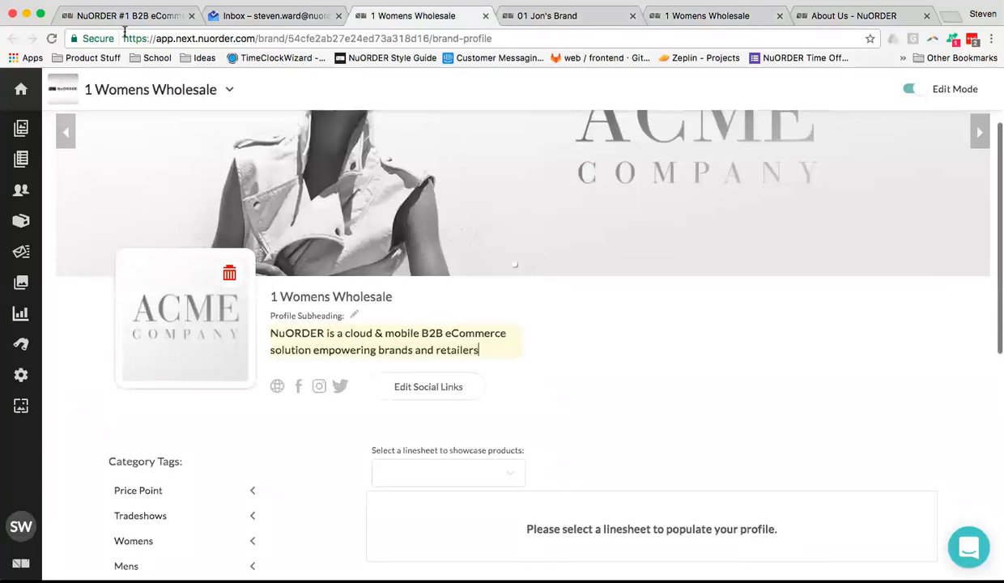
click(589, 330)
scroll(632, 368, up, 1)
scroll(581, 312, down, 1)
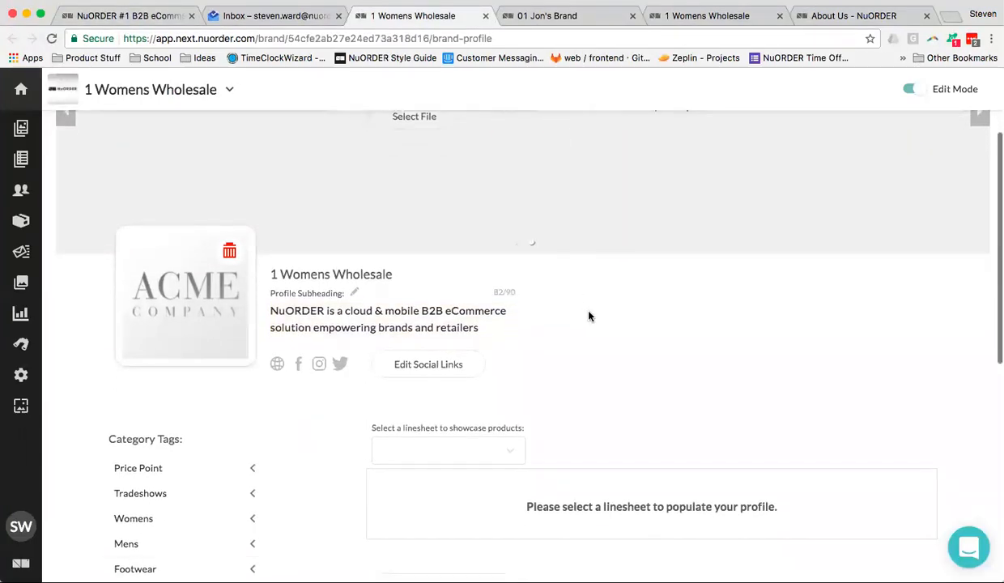
scroll(584, 313, down, 2)
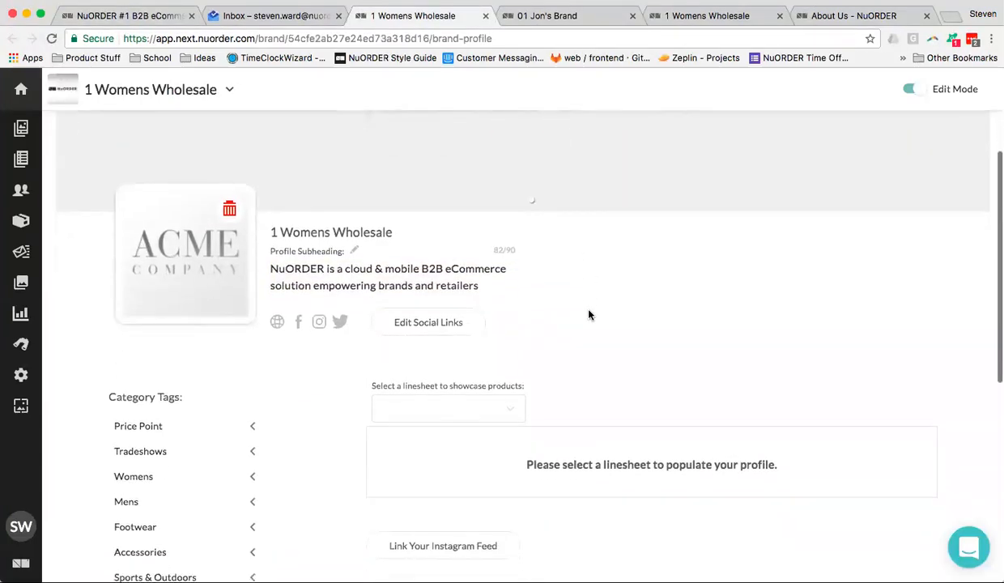
click(443, 324)
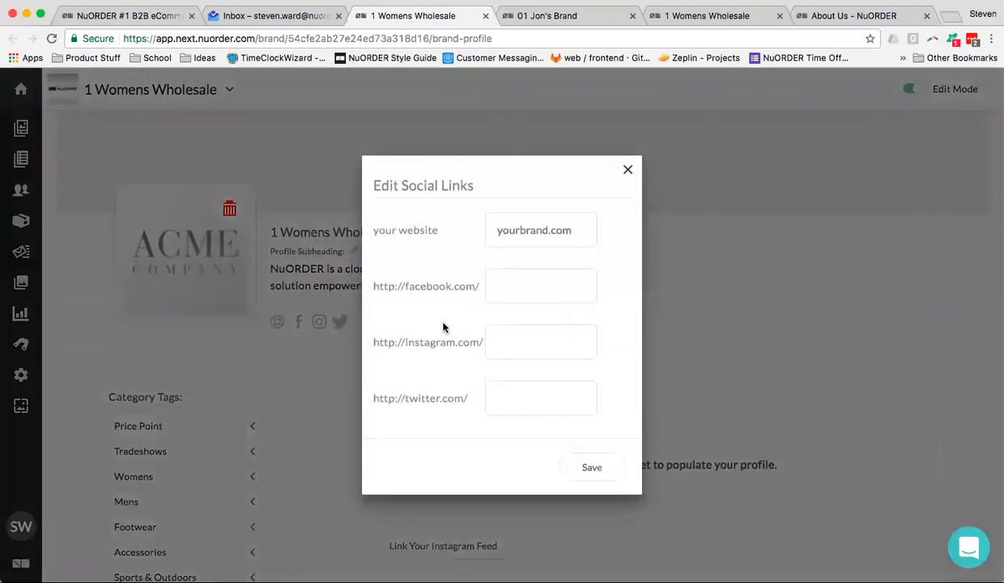
click(629, 168)
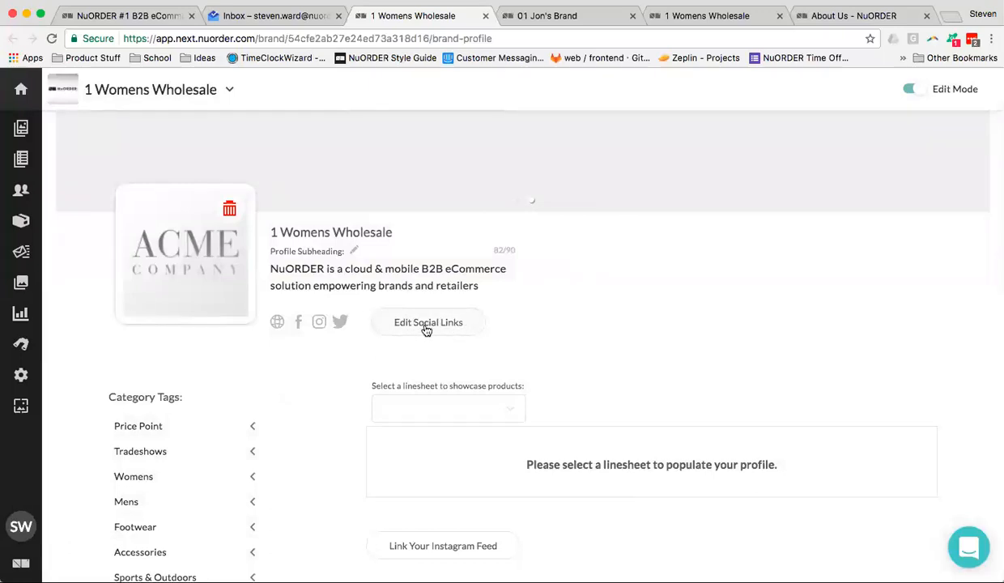
click(413, 323)
click(530, 232)
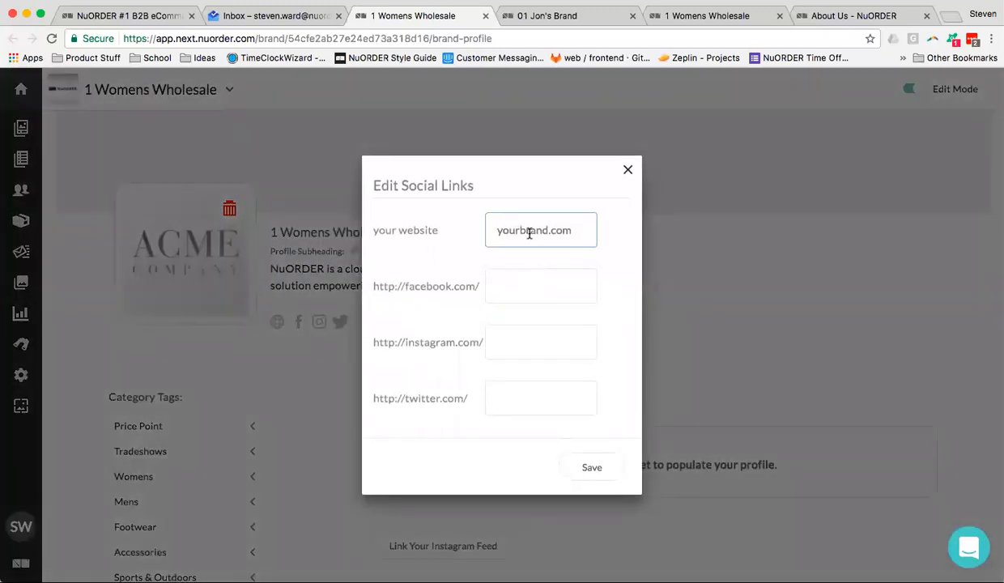
text(www.nuorder.com)
Set the Facebook, Instagram and Twitter handles to nuorder and save the social links
click(531, 280)
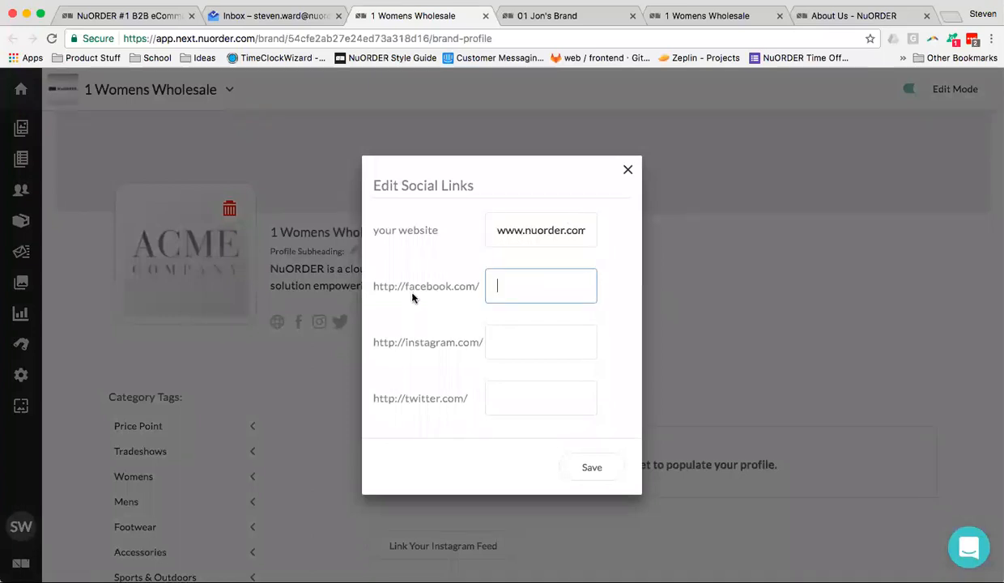
drag(468, 399, 374, 398)
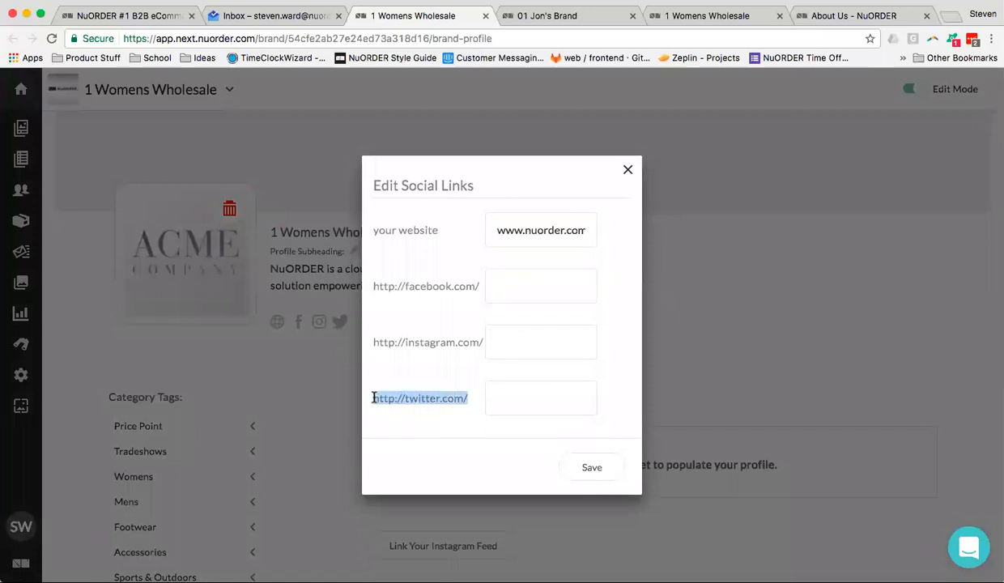
click(497, 286)
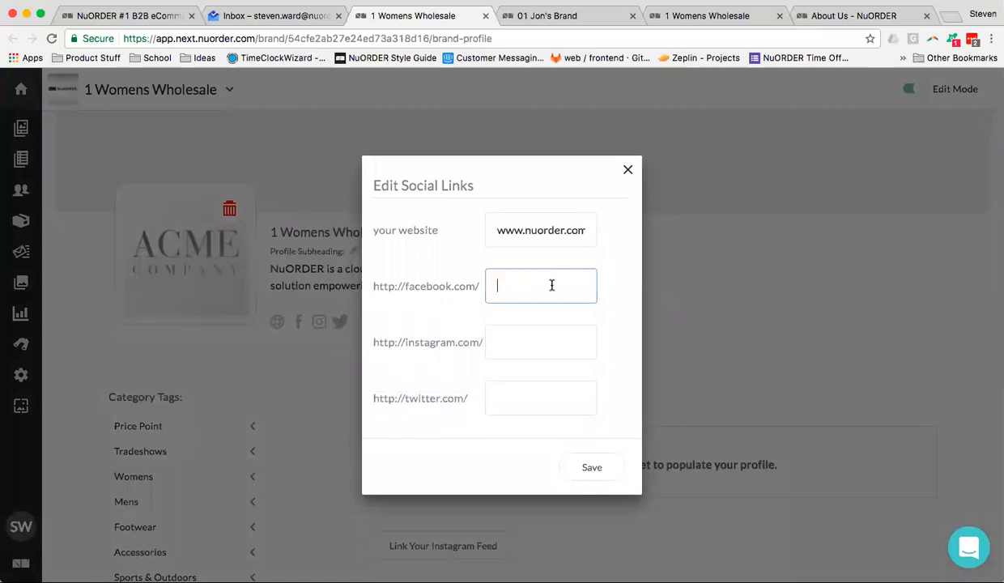
text(nuorder)
click(551, 333)
text(nuord)
click(558, 395)
text(nuord)
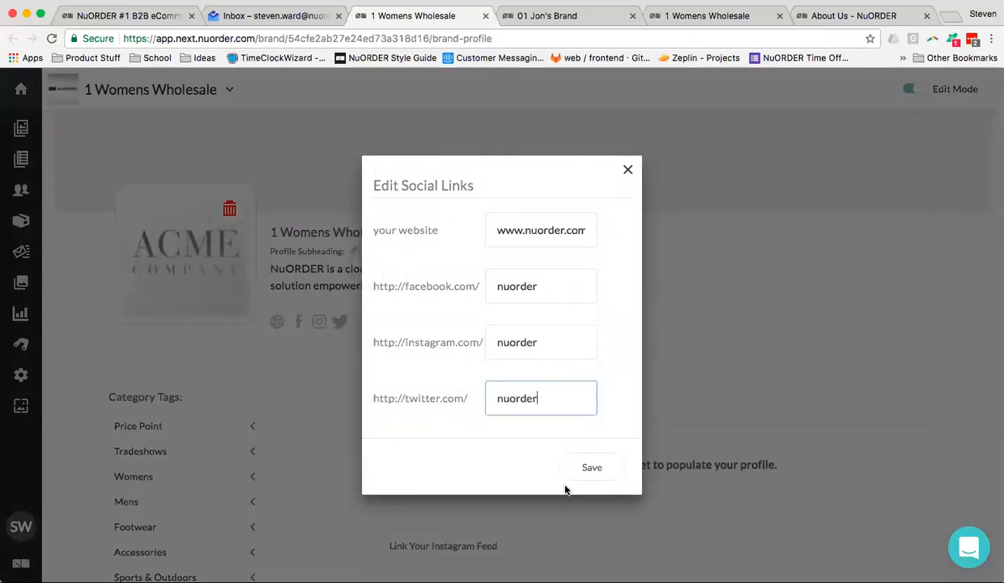
click(603, 469)
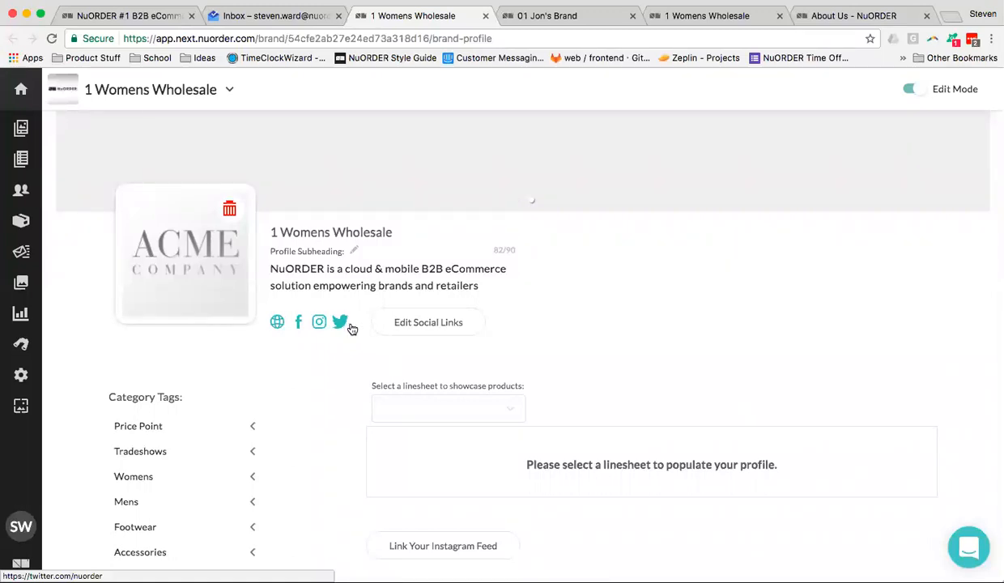
Assign the $50-$100 and $100-$200 Price Point category tags to the brand profile
scroll(352, 333, down, 4)
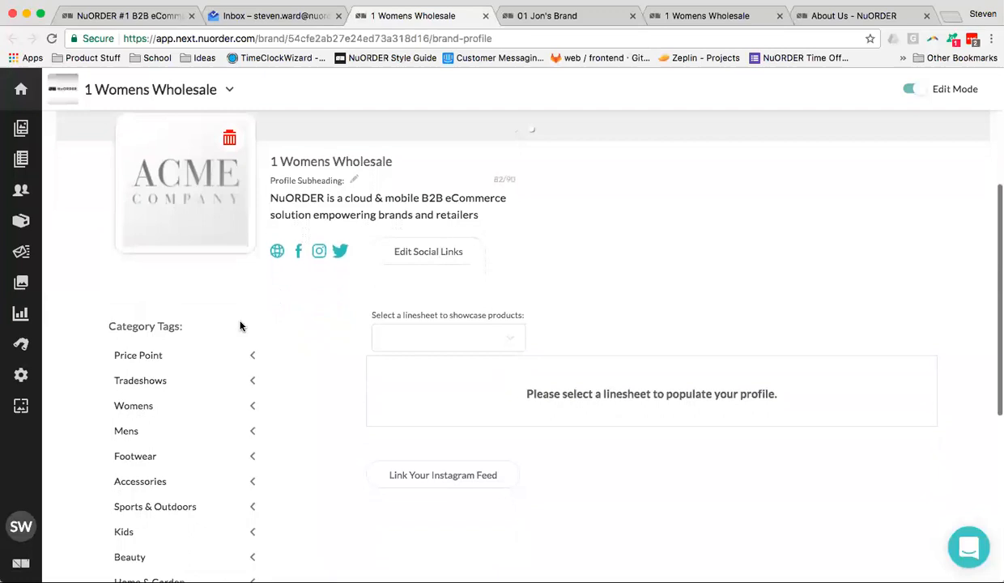
scroll(198, 318, down, 1)
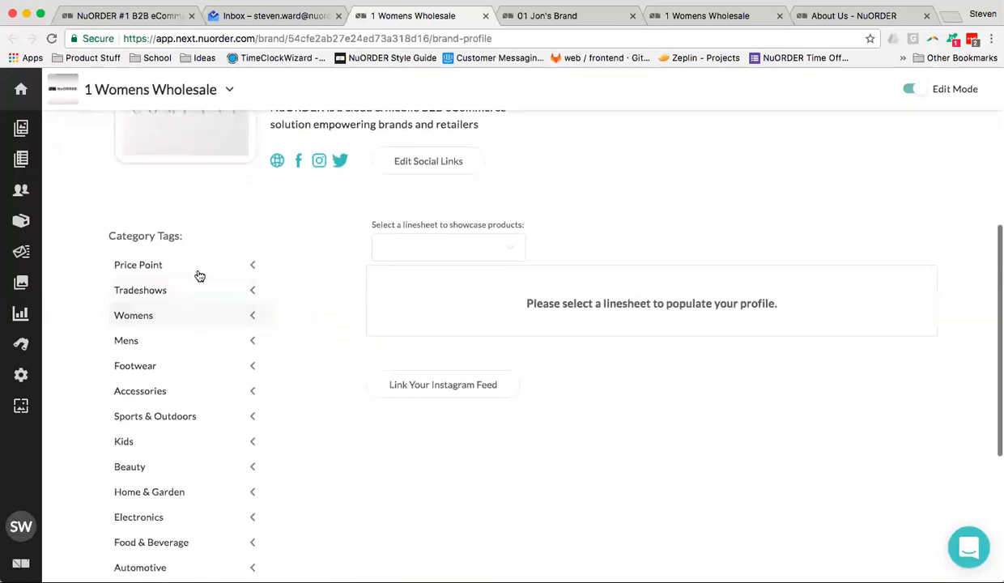
scroll(217, 285, down, 1)
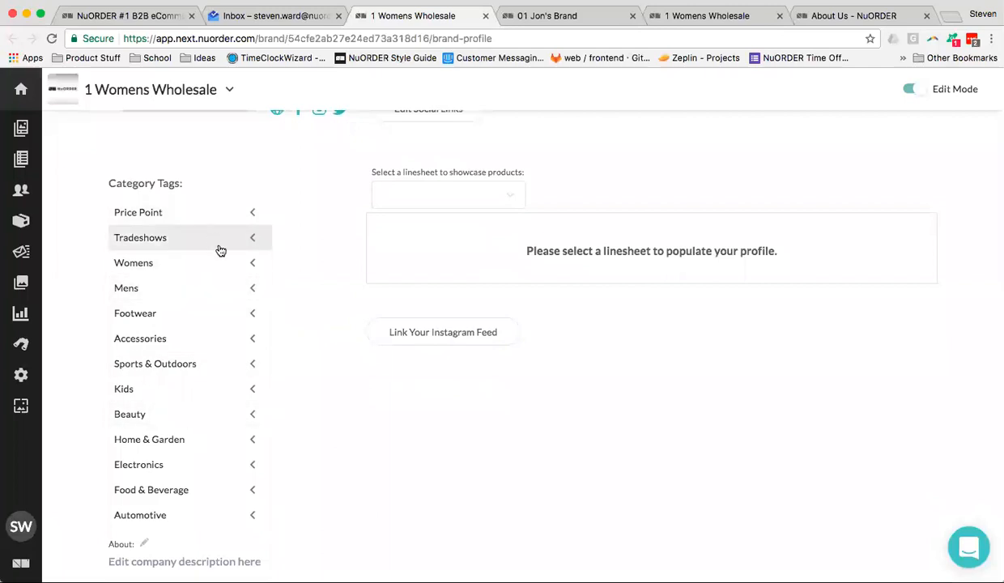
click(253, 215)
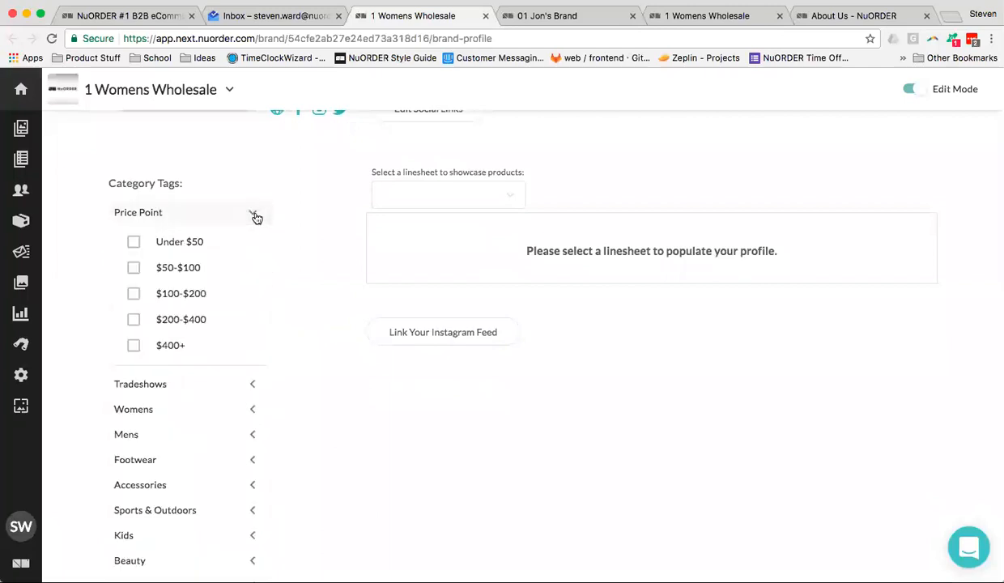
click(133, 270)
click(134, 293)
click(253, 214)
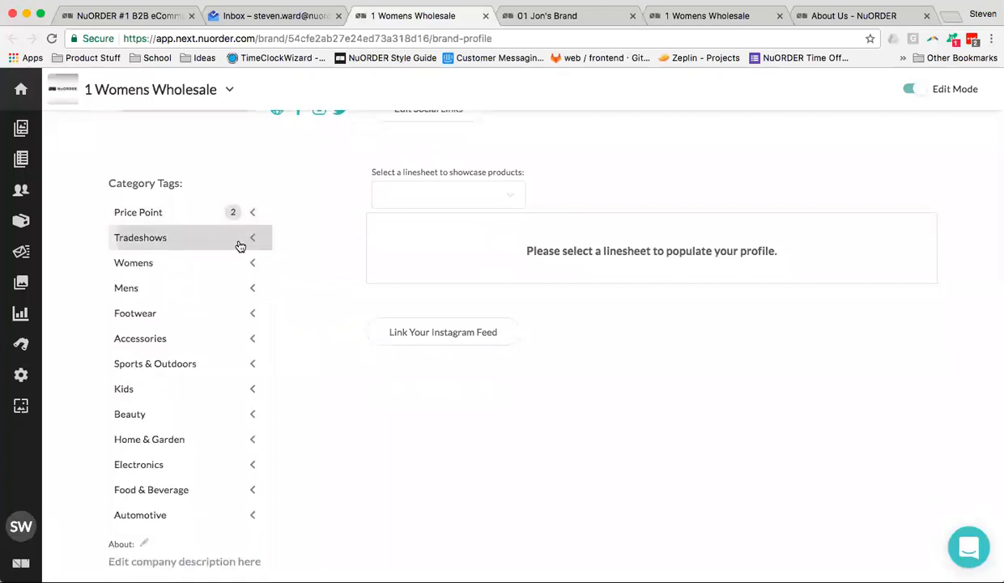
Assign the Accessorie Circuit and Agenda tags under Tradeshows, plus two more shows from the list
click(235, 240)
scroll(195, 315, down, 1)
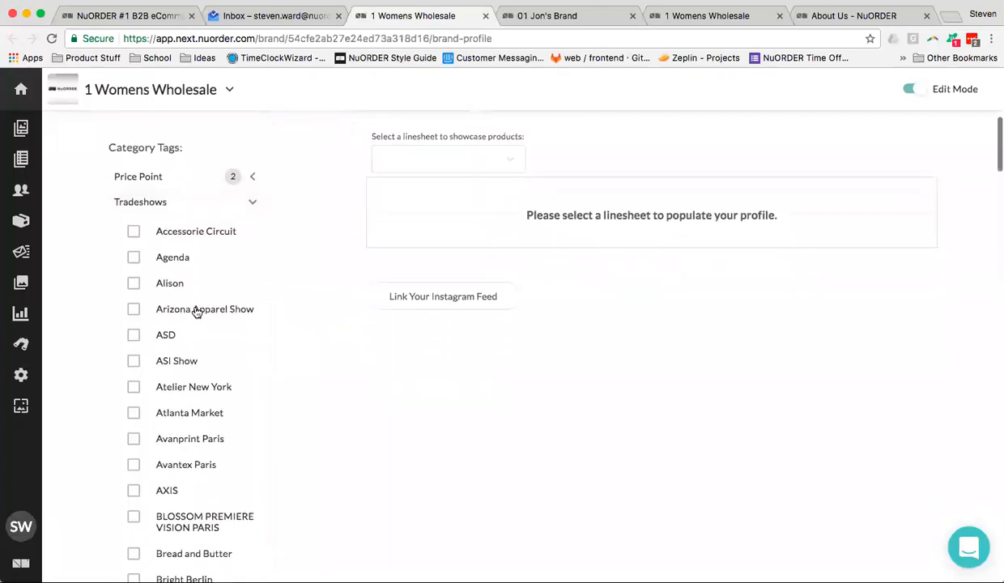
click(133, 230)
click(134, 256)
scroll(179, 272, down, 5)
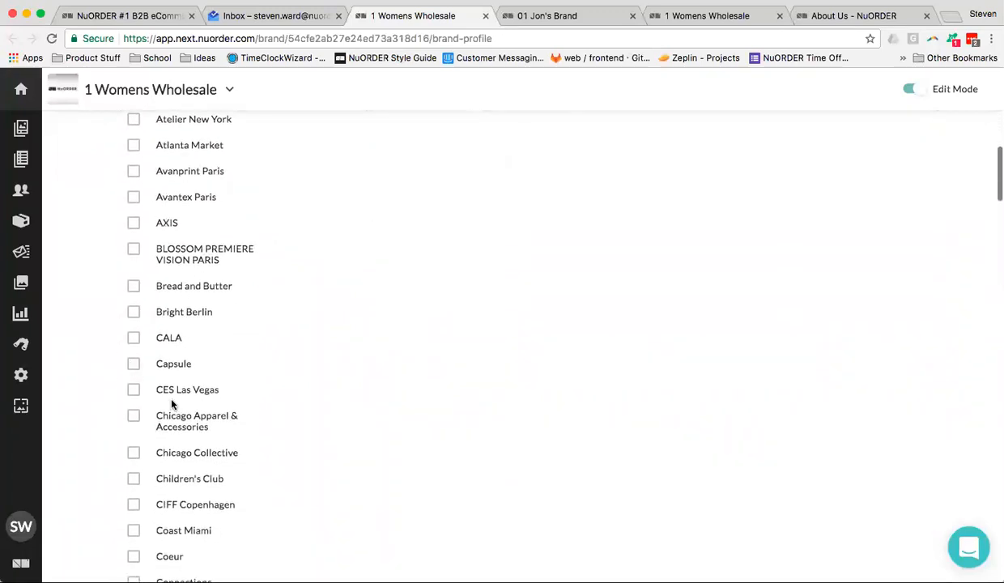
scroll(171, 403, down, 6)
scroll(172, 403, down, 3)
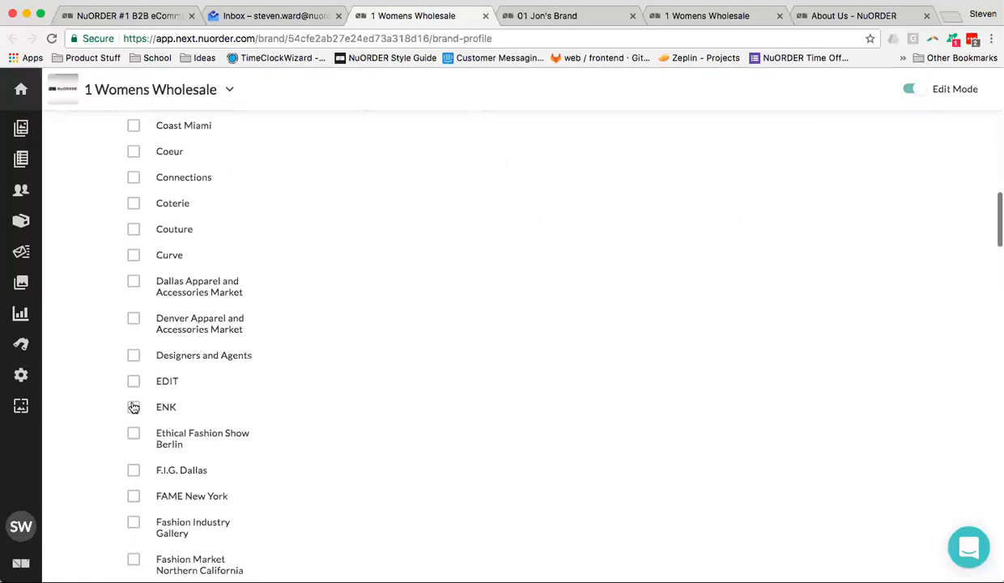
scroll(210, 332, up, 12)
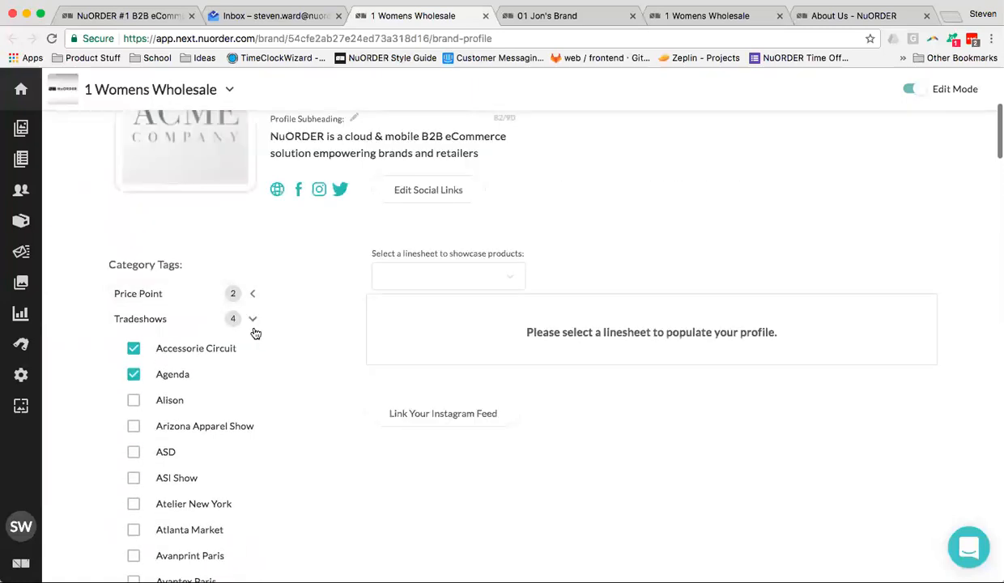
click(254, 320)
Assign the Womens tags Young Contemporary, Missy, Intimates & Nightwear, Evening & Formal and Designer
scroll(251, 344, down, 2)
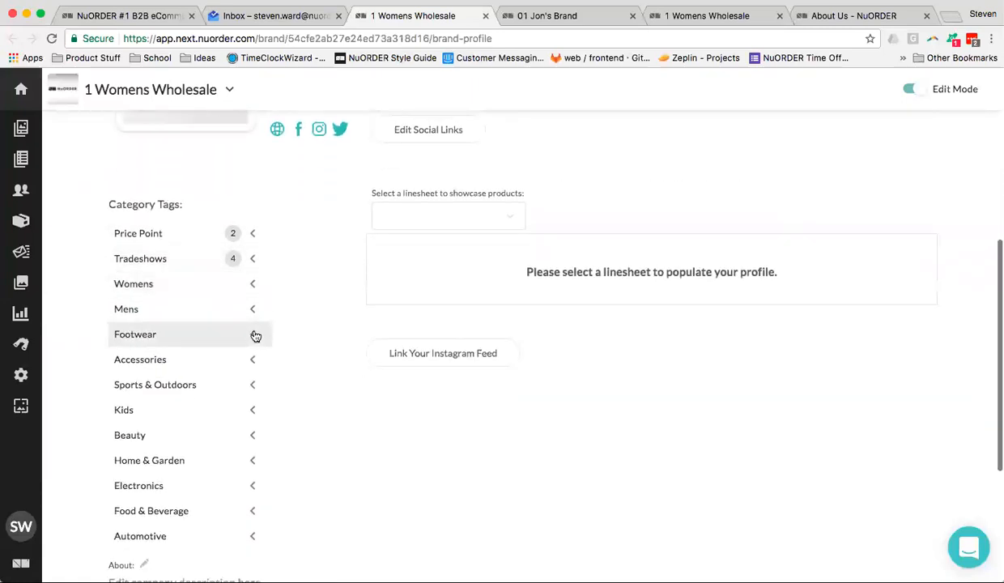
click(245, 289)
scroll(160, 305, down, 1)
click(133, 289)
scroll(204, 312, down, 3)
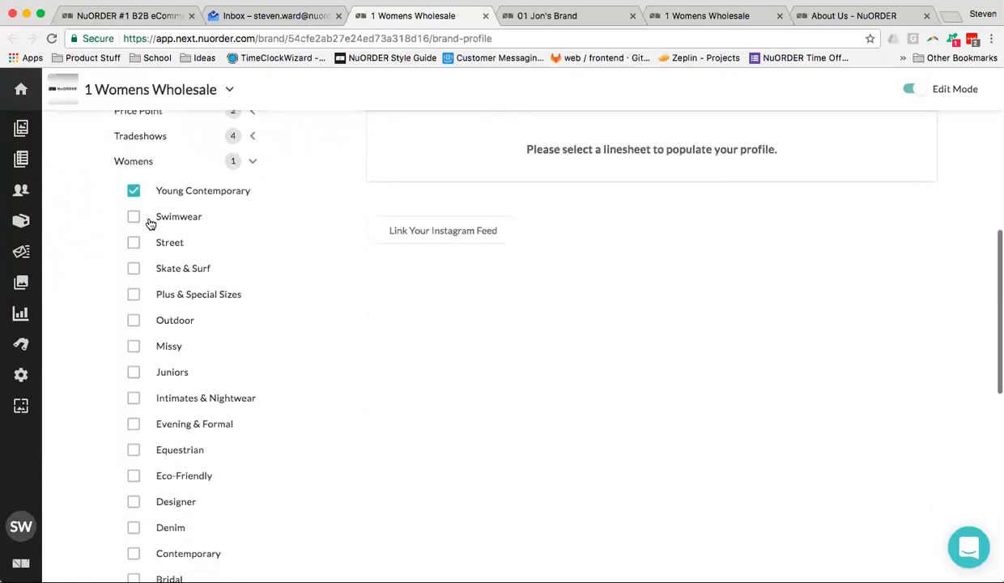
scroll(134, 264, down, 2)
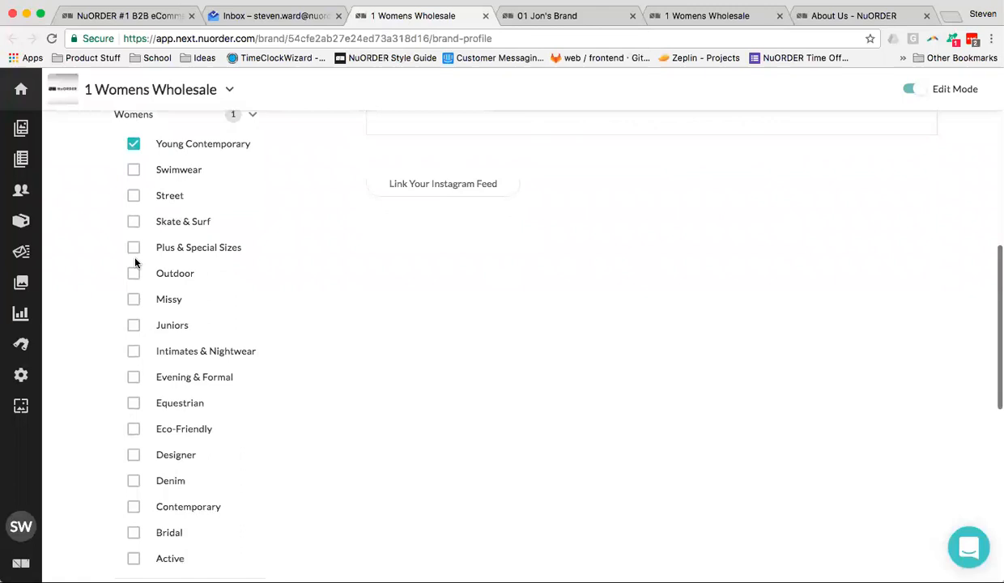
click(134, 299)
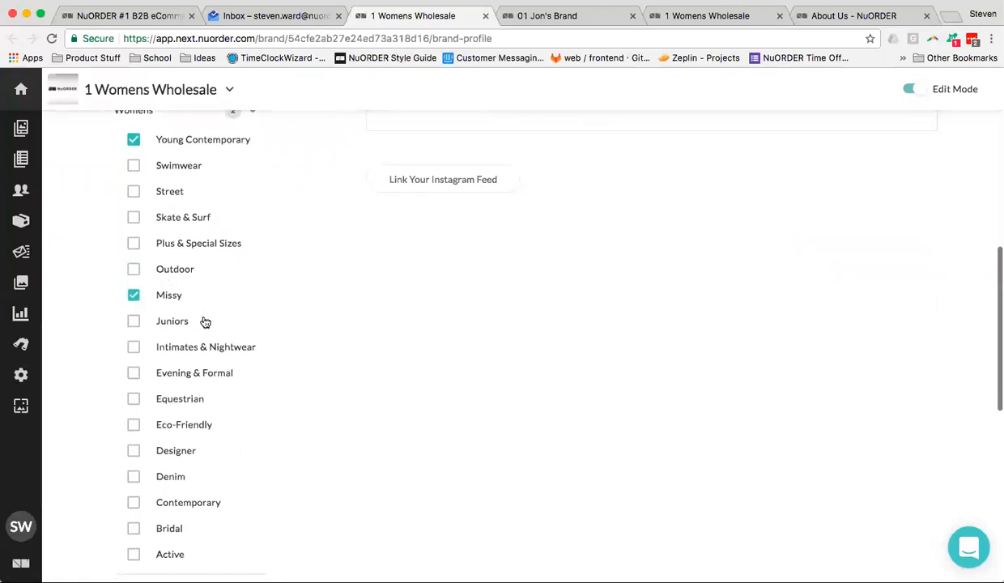
scroll(205, 323, down, 2)
click(133, 275)
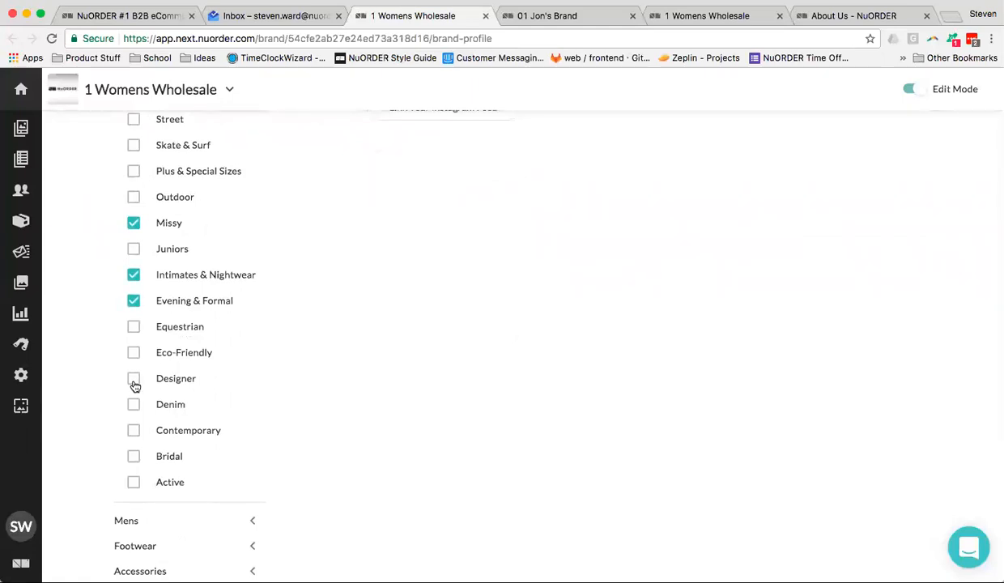
scroll(150, 265, up, 6)
click(252, 250)
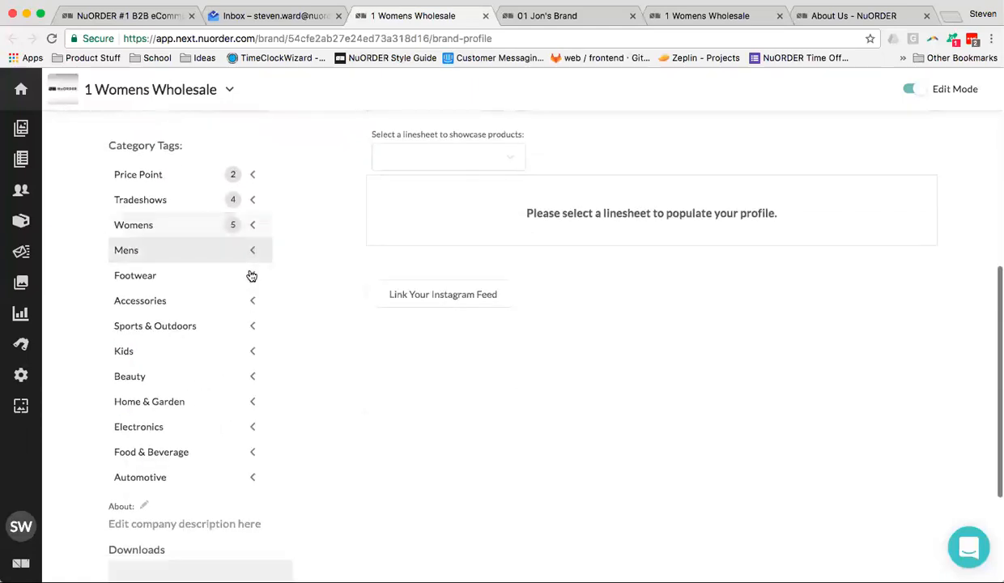
Assign the Accessories tags Jewelry and Gloves, Hats & Scarfs to the brand profile
scroll(253, 259, down, 2)
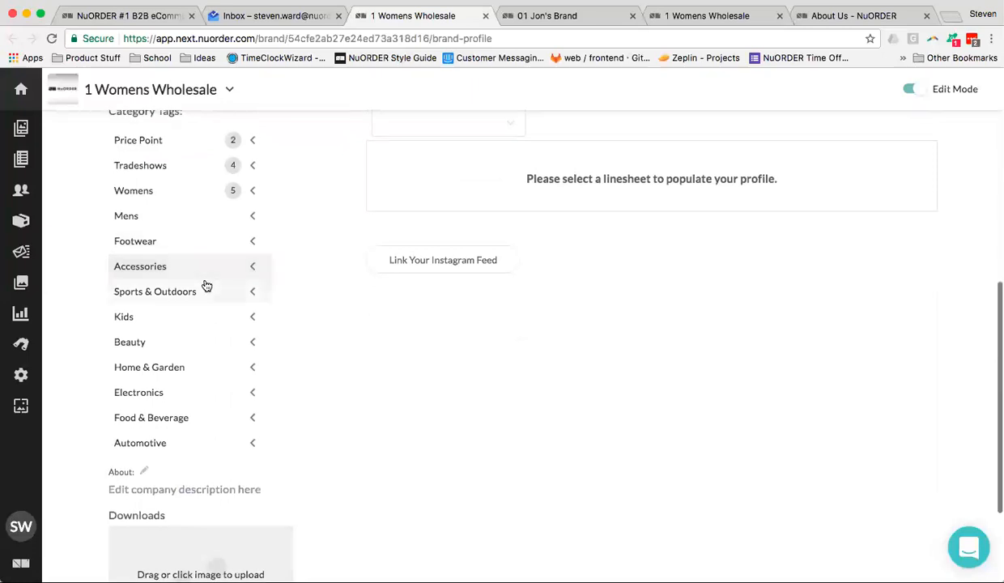
double_click(252, 269)
scroll(177, 329, down, 2)
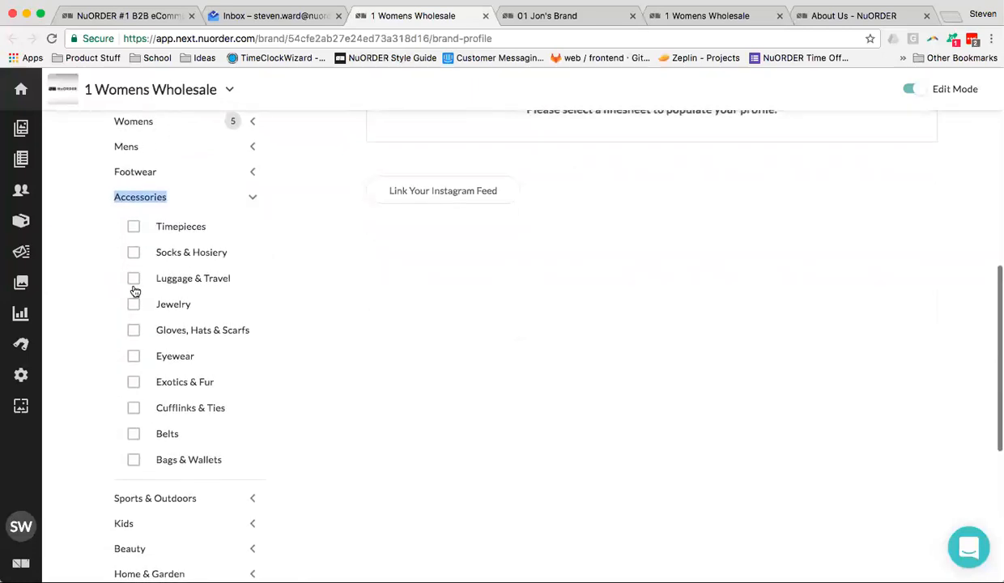
click(133, 302)
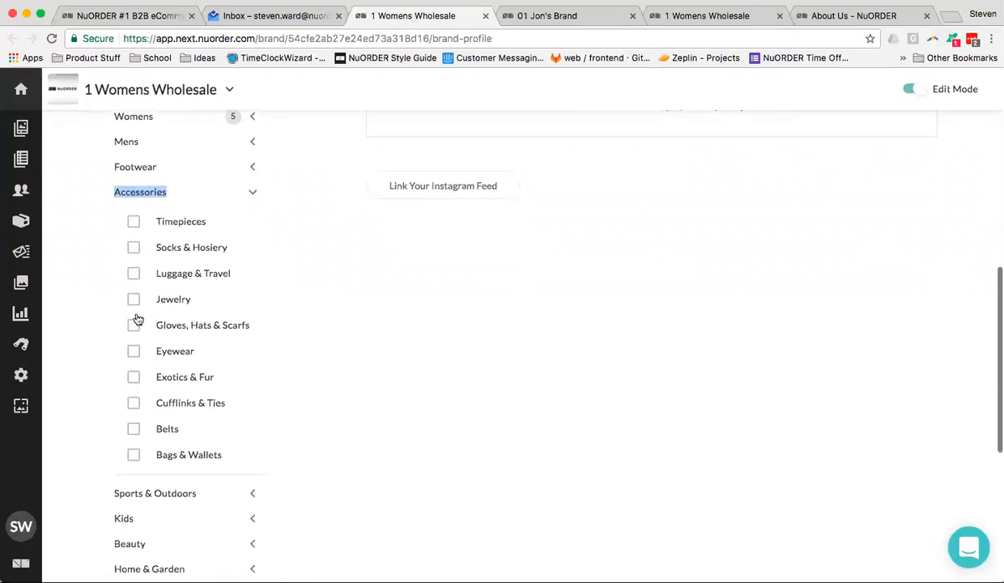
click(135, 325)
click(253, 193)
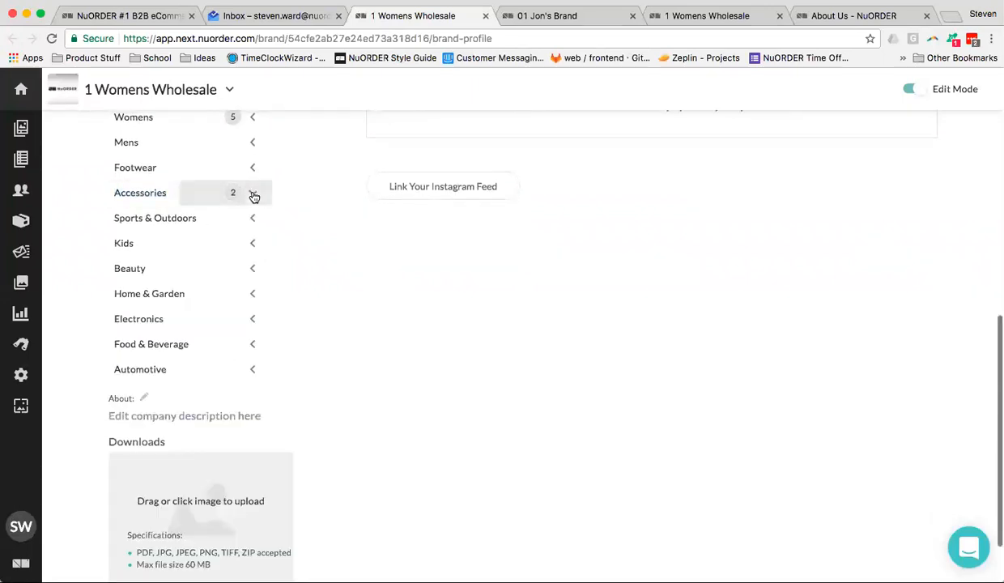
Examine the full list of category tags and the About and Downloads sections beneath it
scroll(230, 302, down, 1)
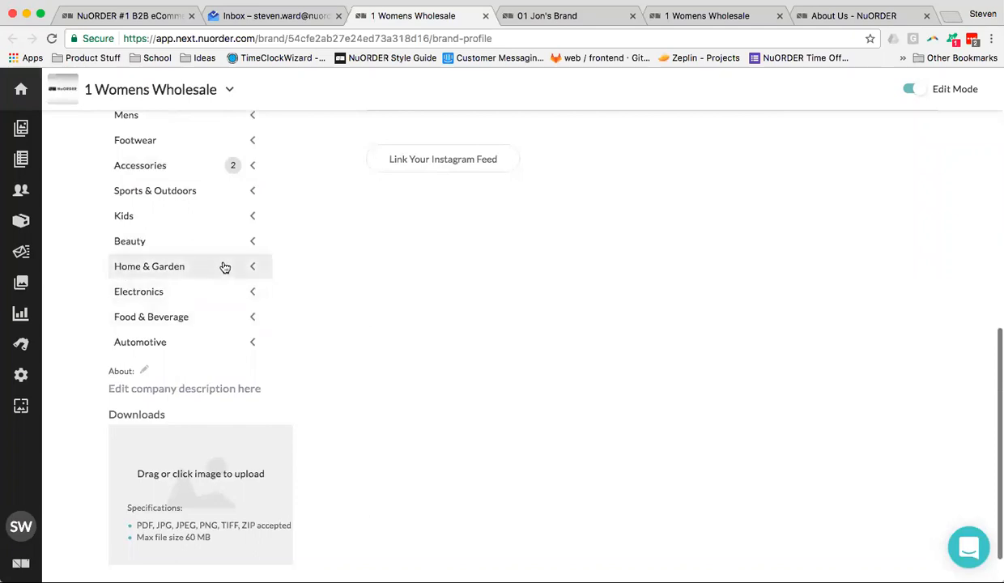
scroll(225, 268, up, 3)
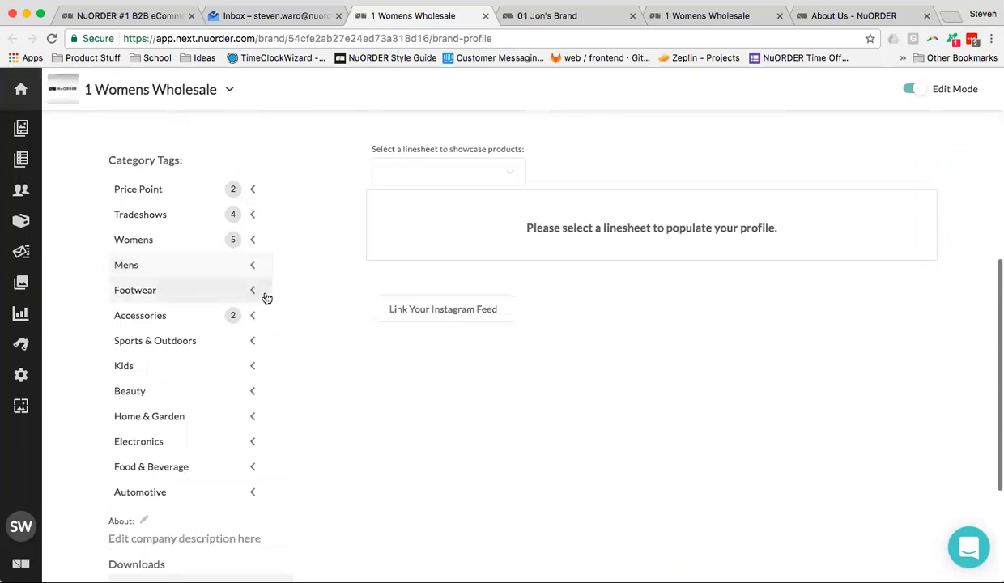
scroll(195, 430, down, 1)
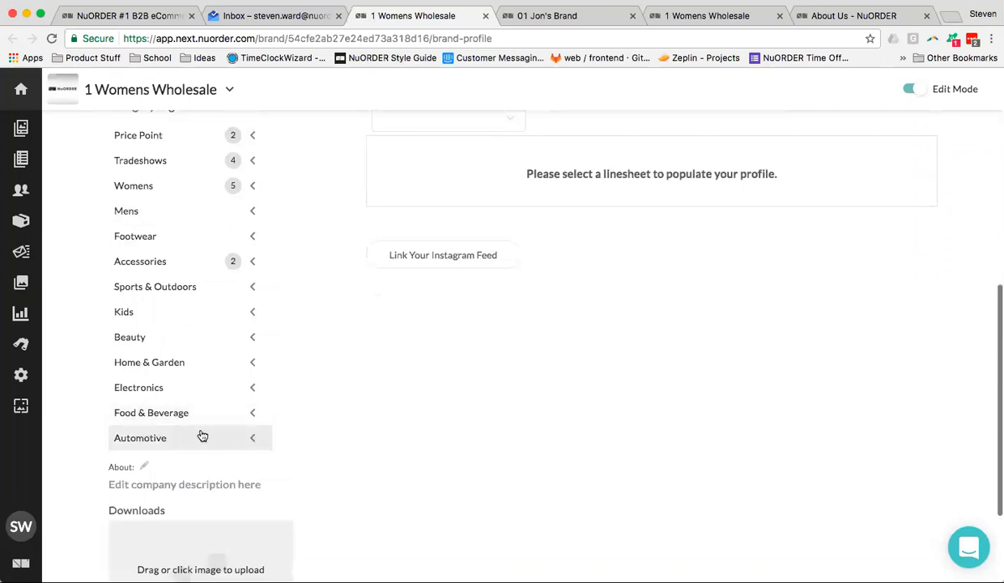
scroll(231, 417, down, 1)
scroll(235, 415, down, 1)
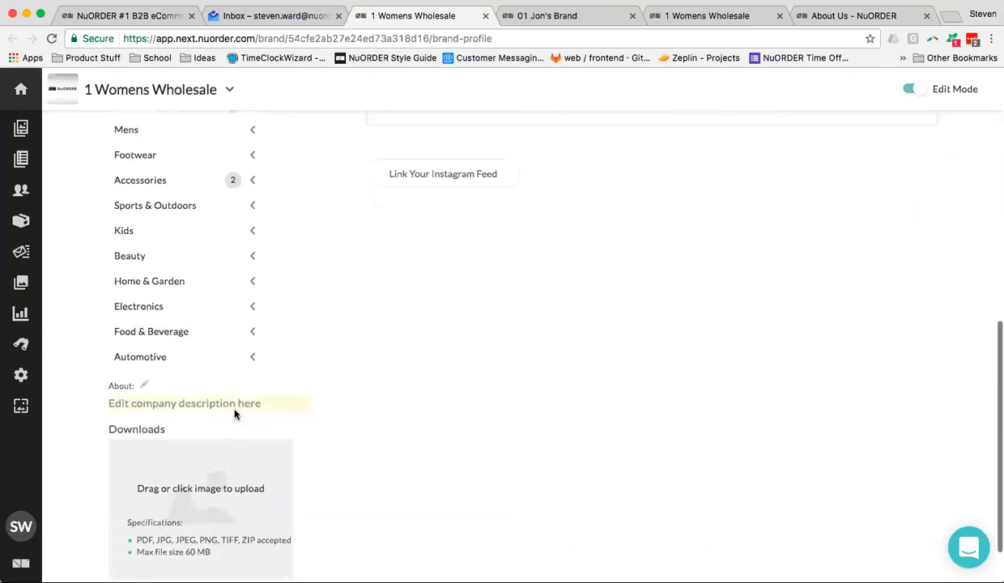
scroll(251, 288, down, 1)
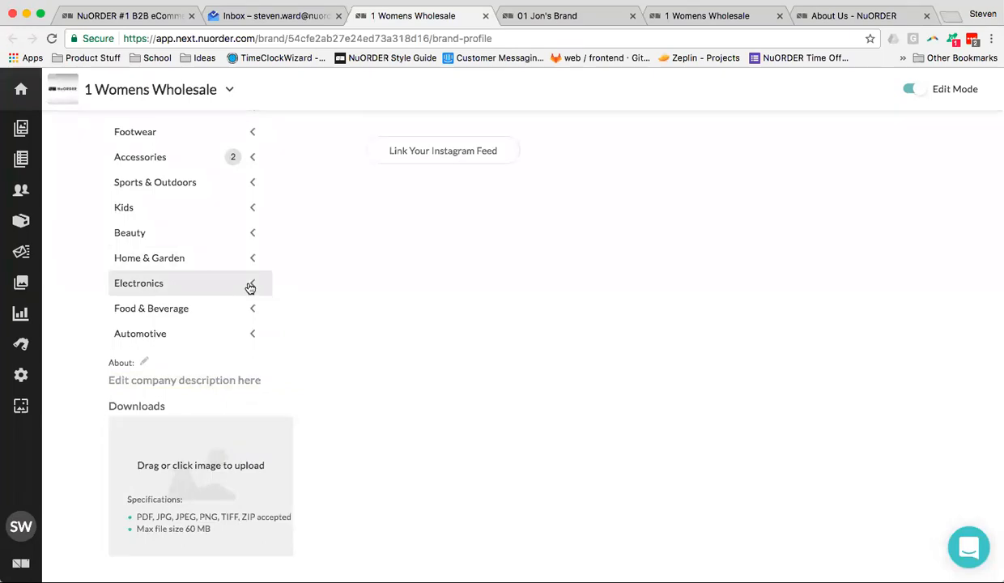
scroll(260, 284, down, 1)
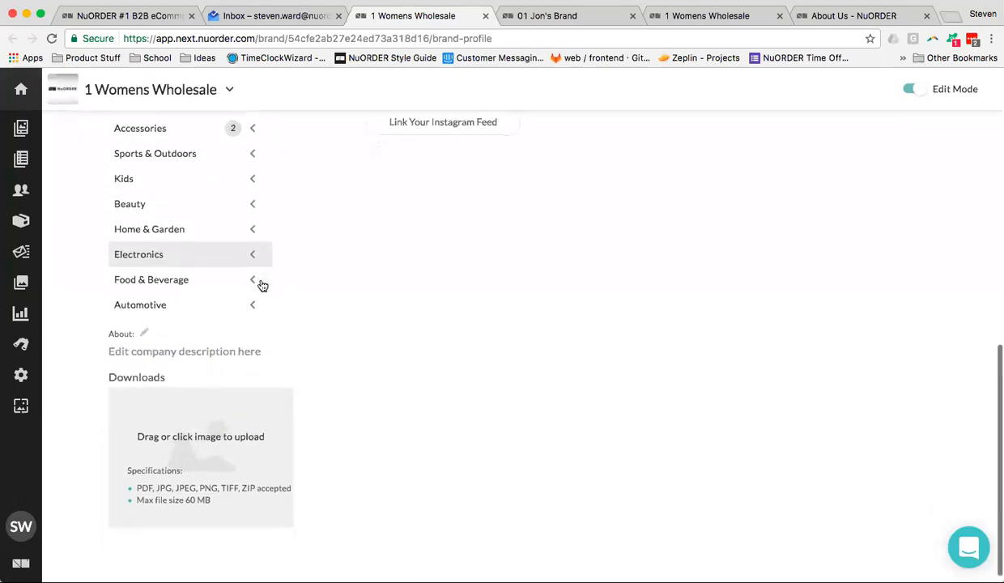
Copy the full What We Do paragraph from NuORDER's About Us page
click(200, 351)
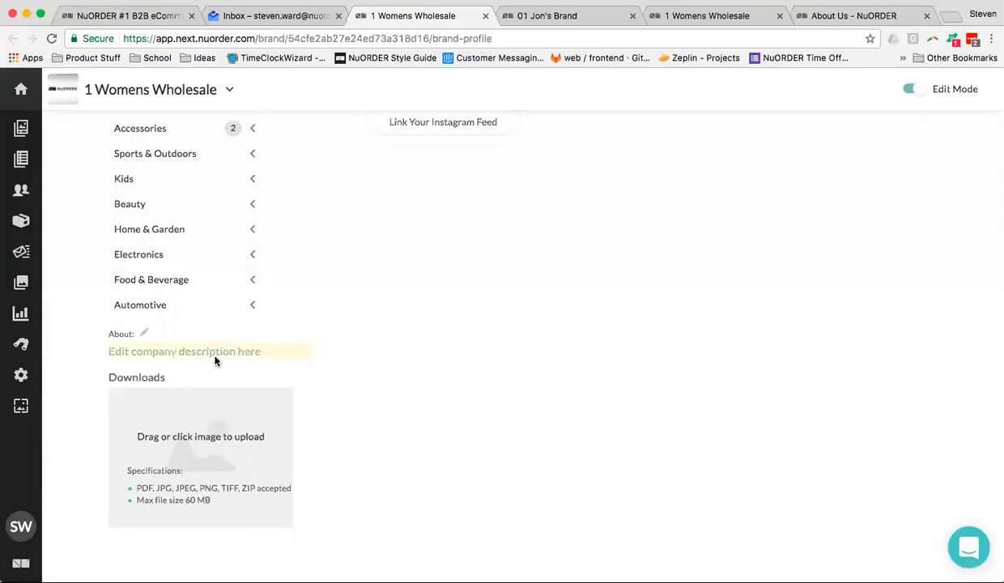
click(827, 17)
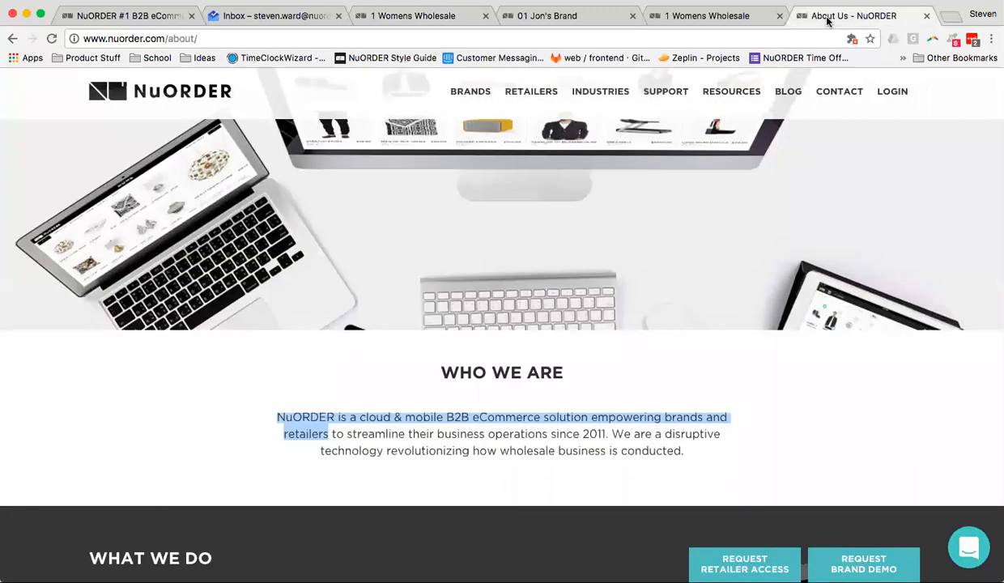
scroll(508, 381, down, 5)
drag(284, 419, 73, 240)
right_click(121, 262)
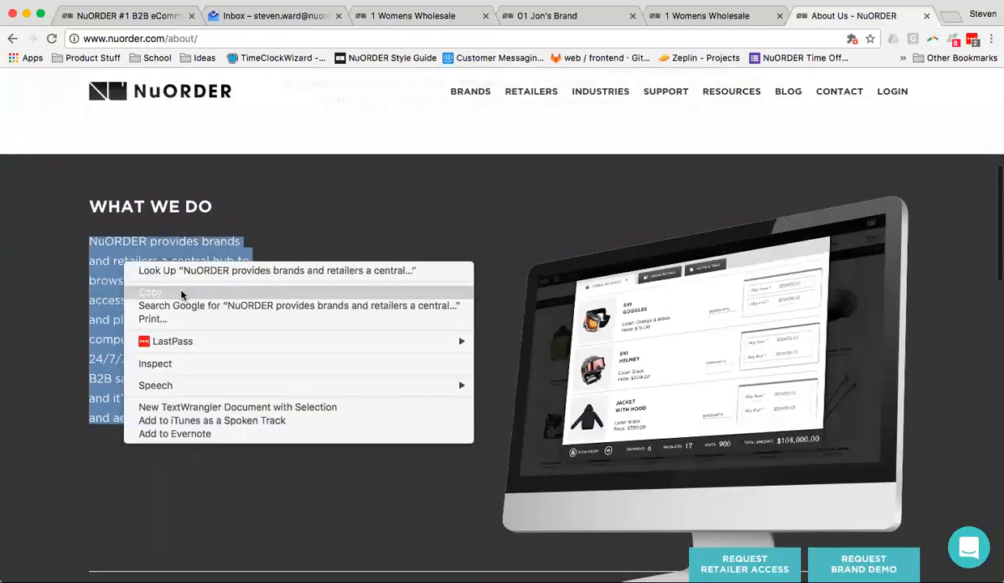
click(179, 286)
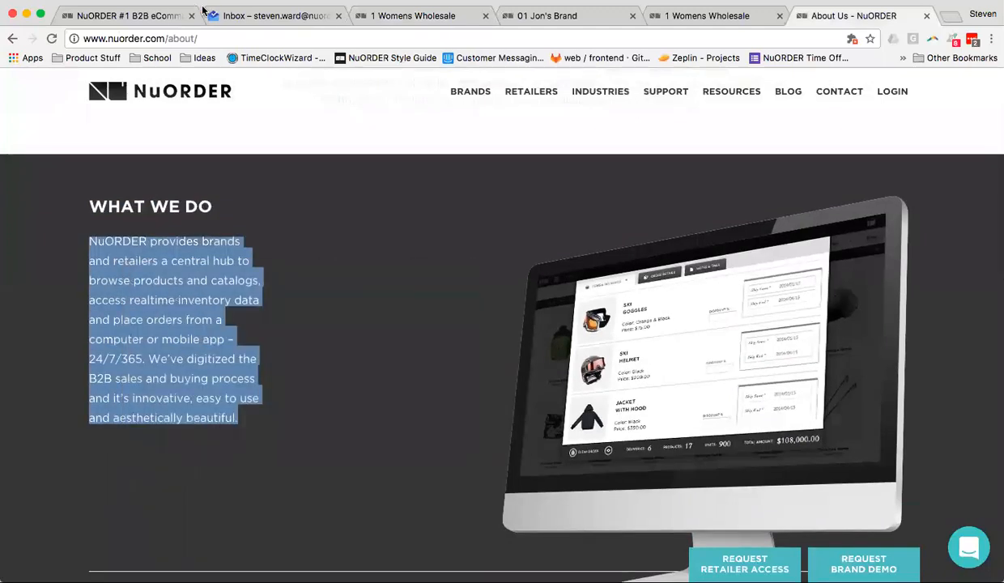
Paste the copied paragraph as the company description in the About section of the 1 Womens Wholesale brand profile
click(359, 18)
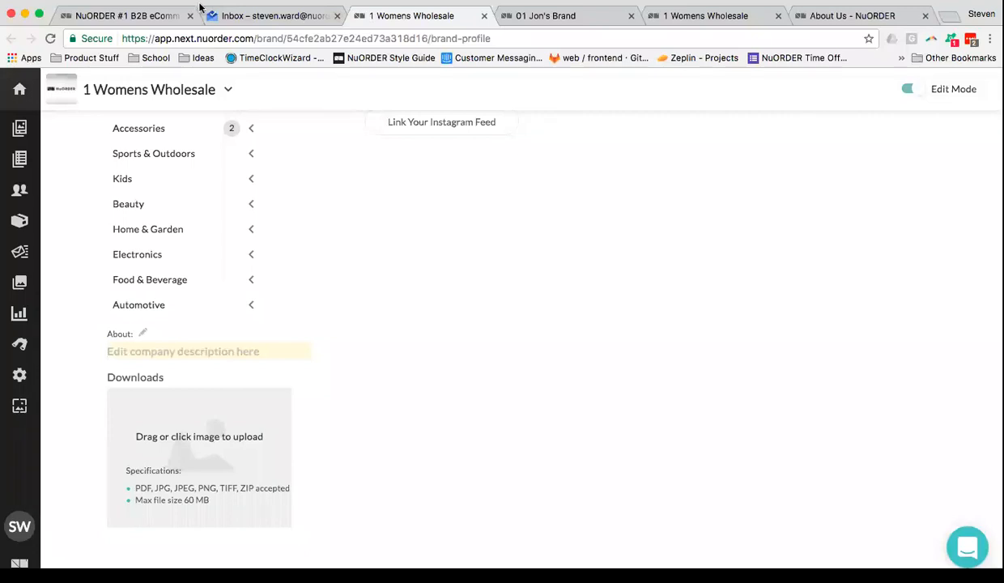
click(146, 351)
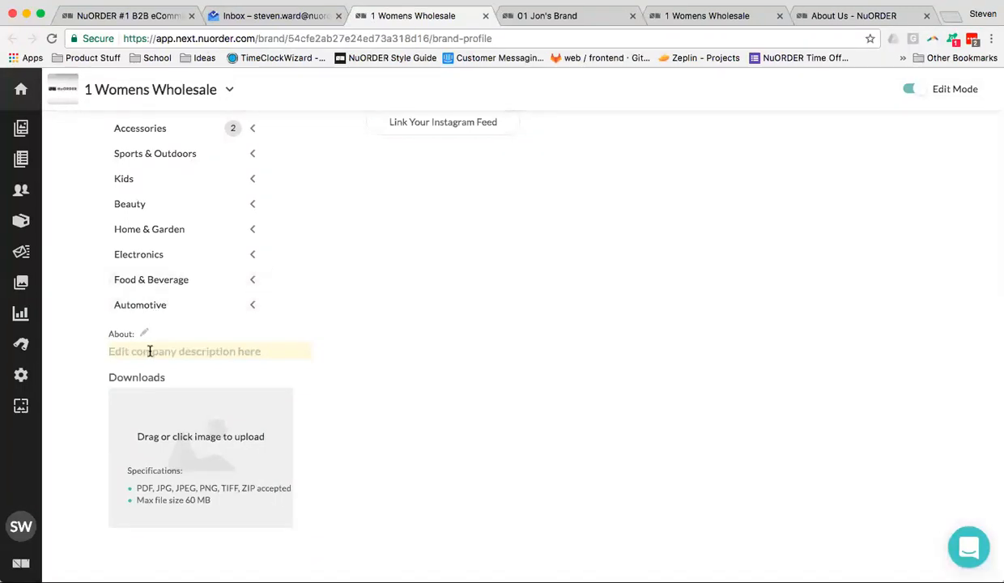
key(ctrl+v)
click(444, 416)
scroll(401, 392, up, 1)
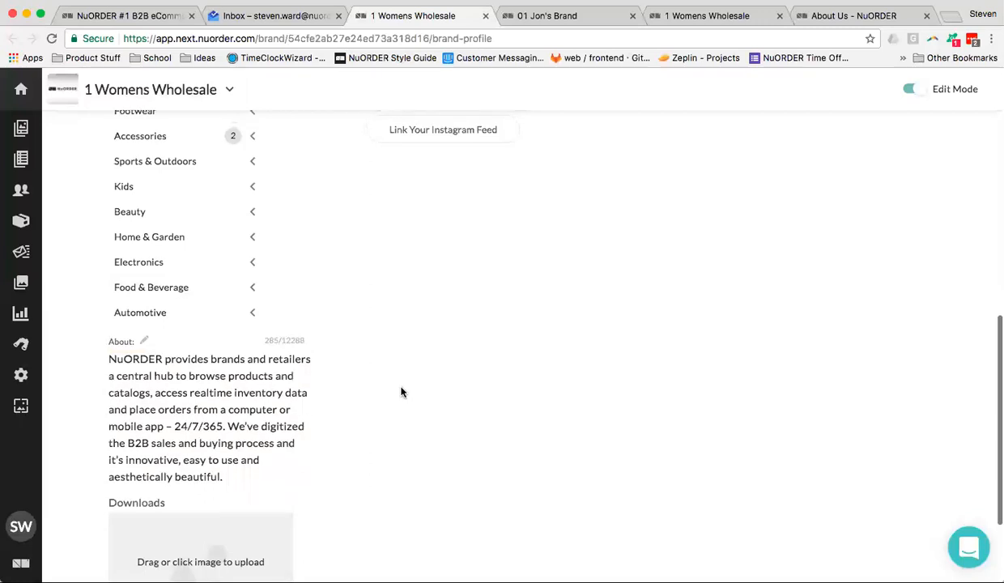
Upload two Online Tradeshow files from the desktop, the download one and the linesheet one, to the profile's Downloads section
scroll(394, 395, down, 3)
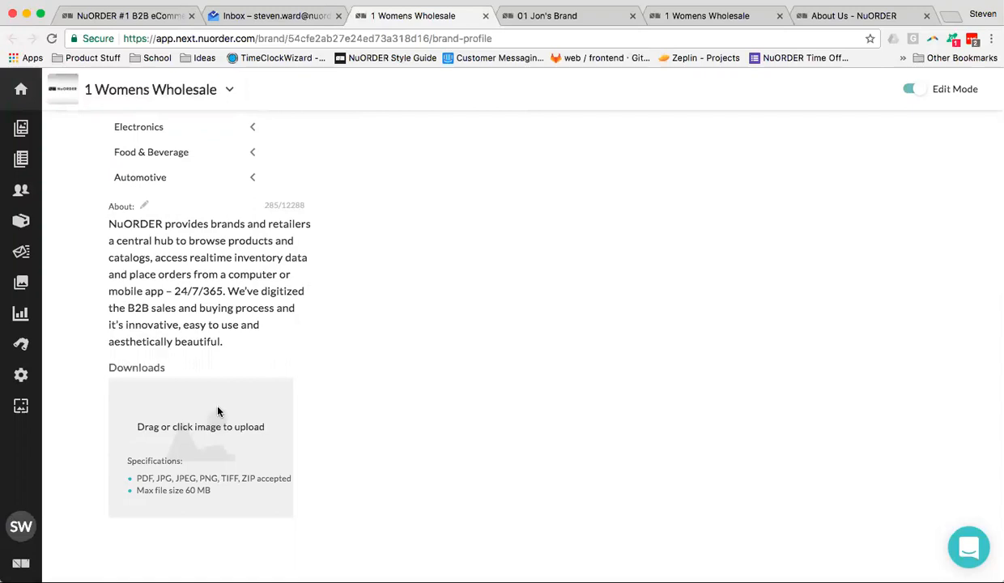
click(218, 411)
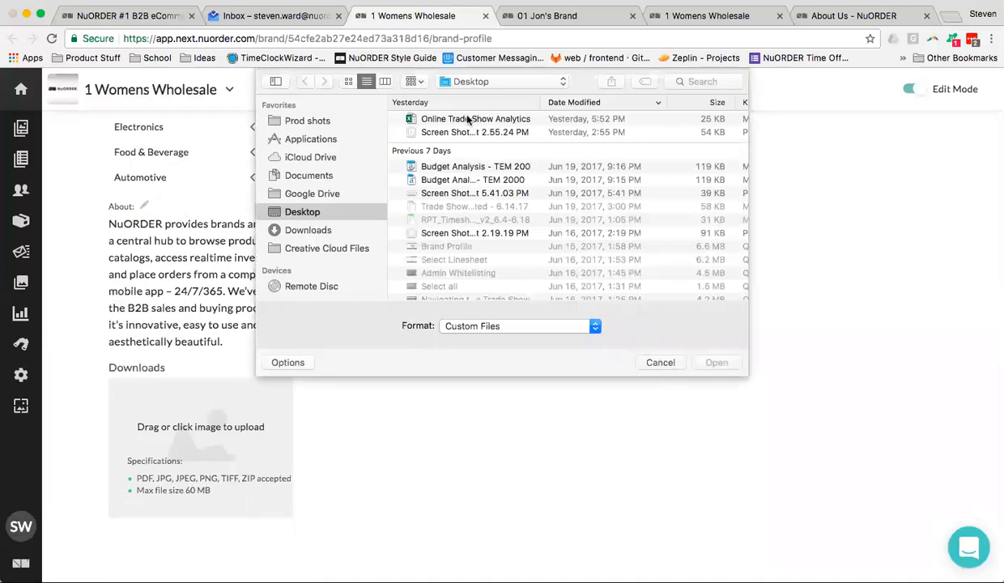
click(659, 362)
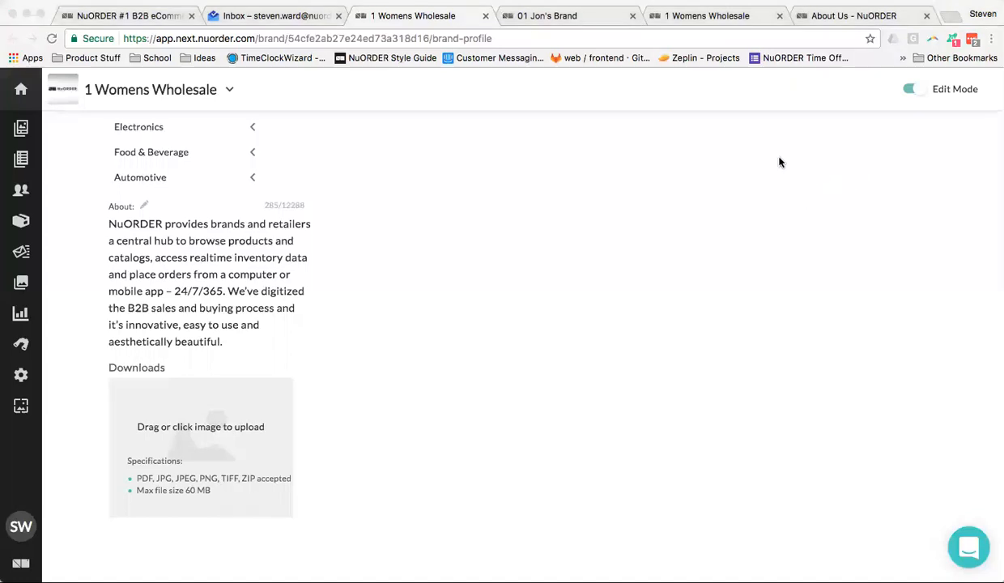
drag(776, 131, 178, 467)
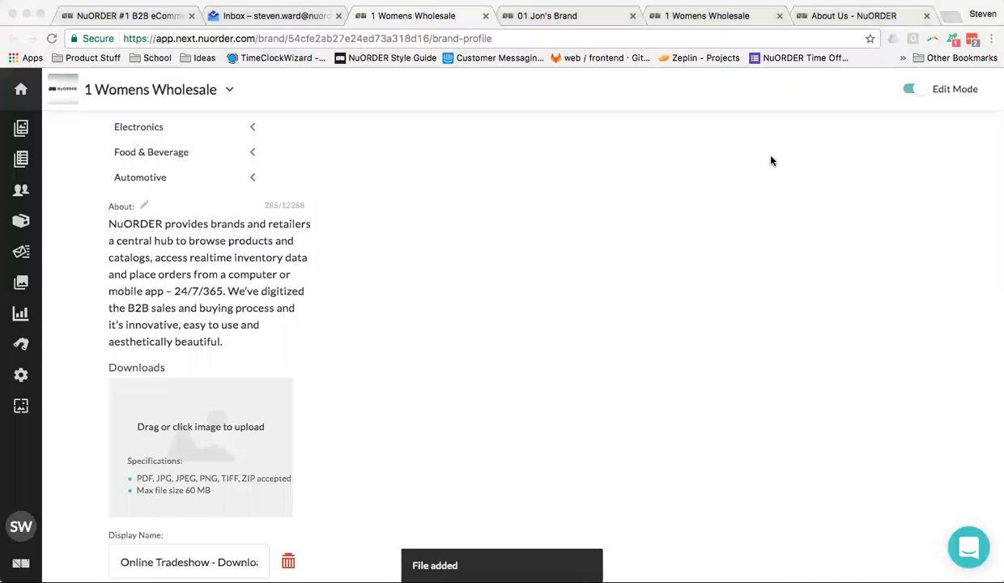
drag(769, 160, 202, 473)
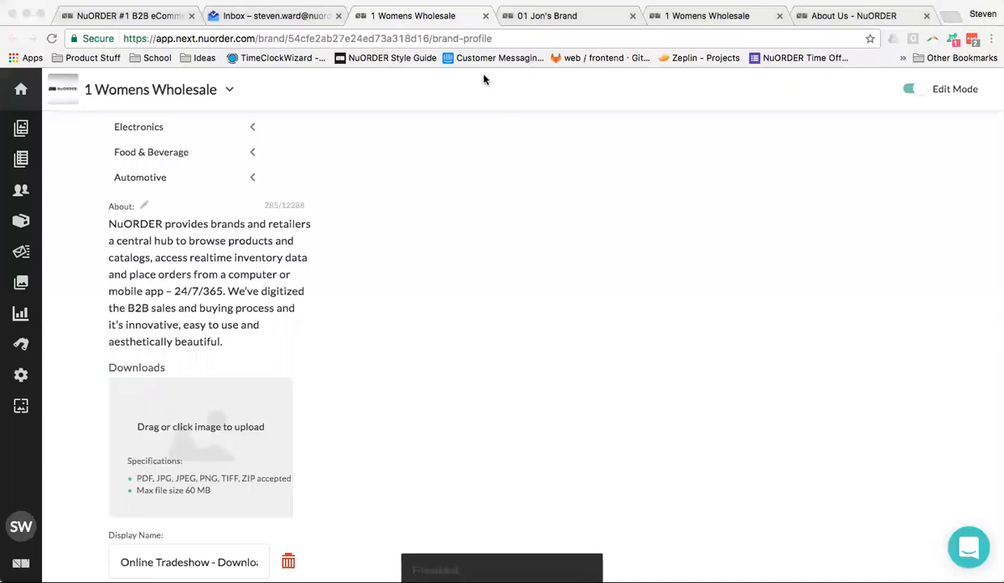
scroll(290, 316, down, 5)
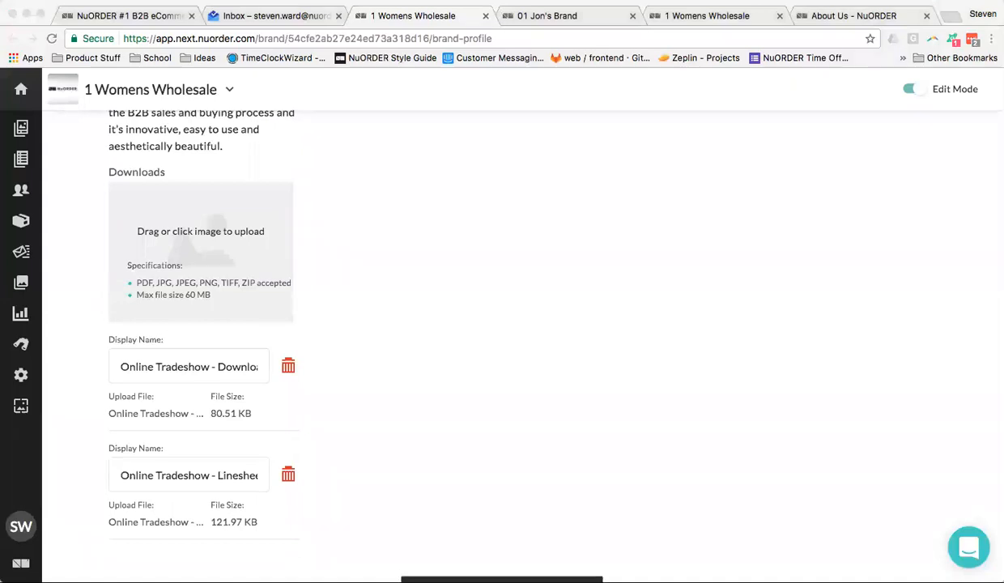
scroll(518, 481, up, 1)
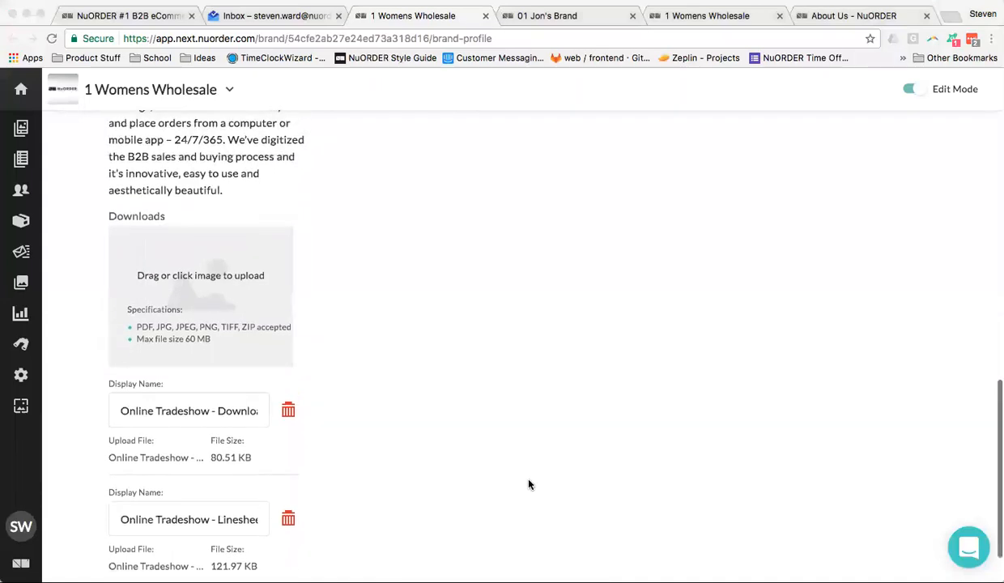
scroll(527, 483, down, 1)
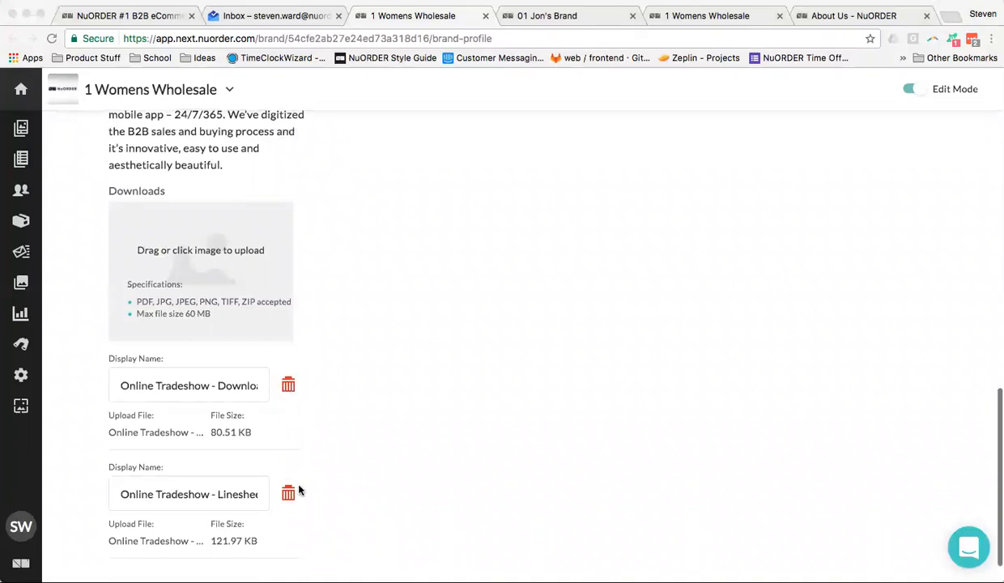
Choose Agenda Preview as the linesheet that showcases products on the brand profile
scroll(456, 378, up, 5)
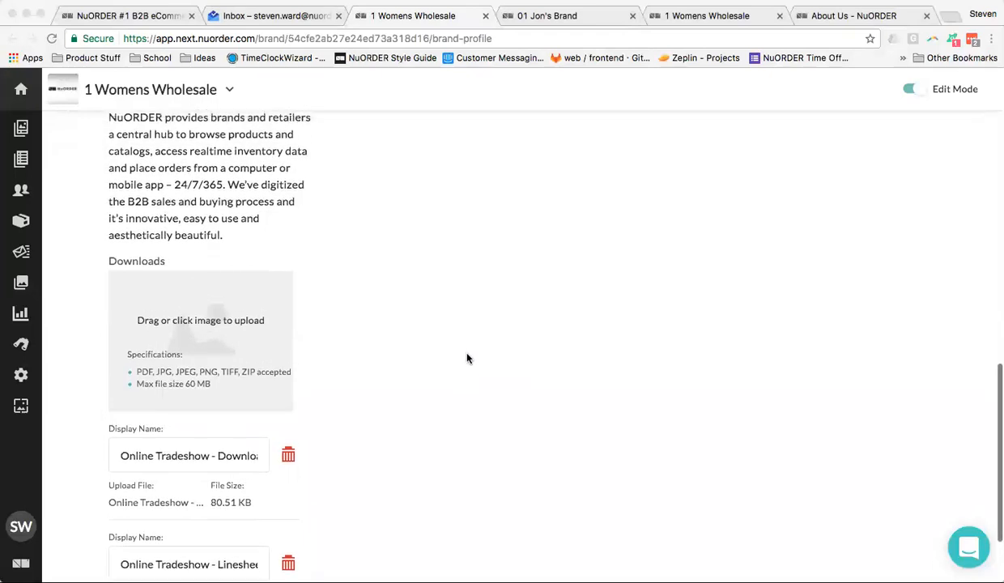
scroll(466, 359, up, 5)
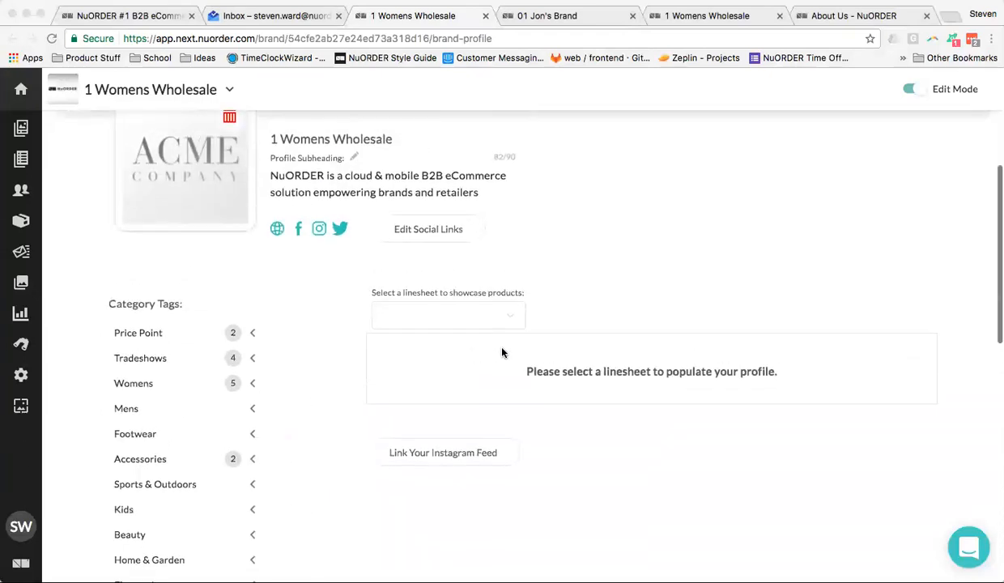
scroll(504, 351, up, 1)
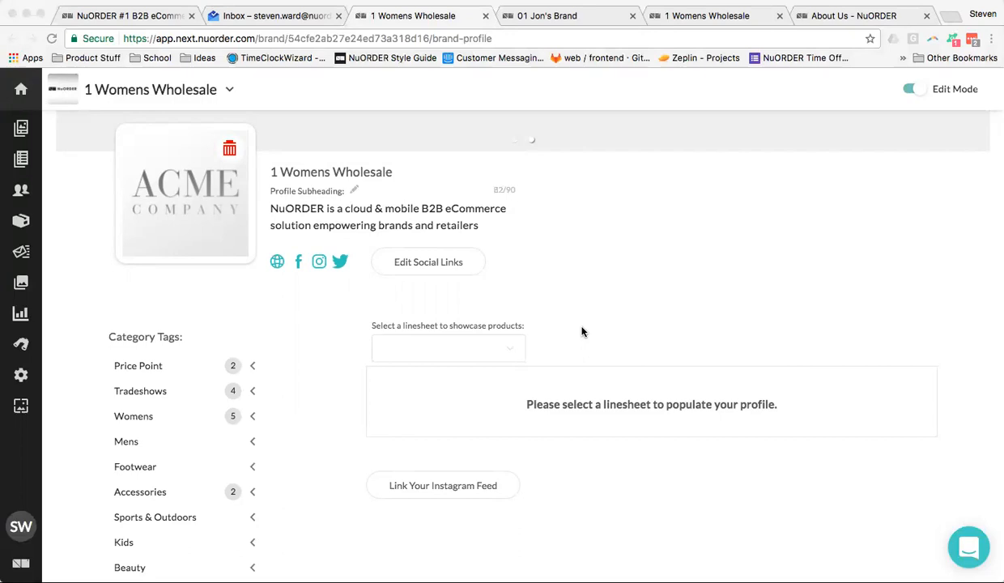
click(516, 351)
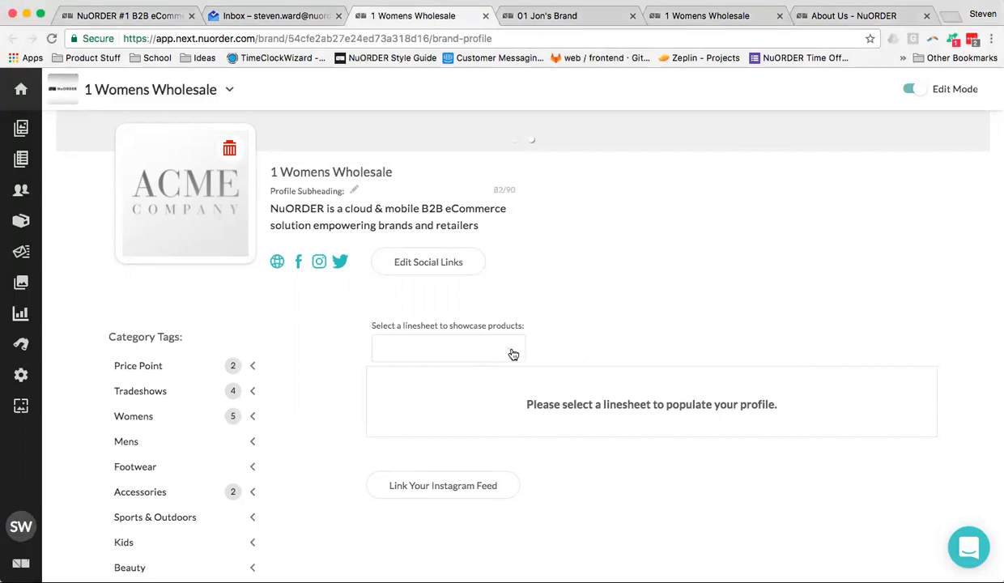
click(512, 354)
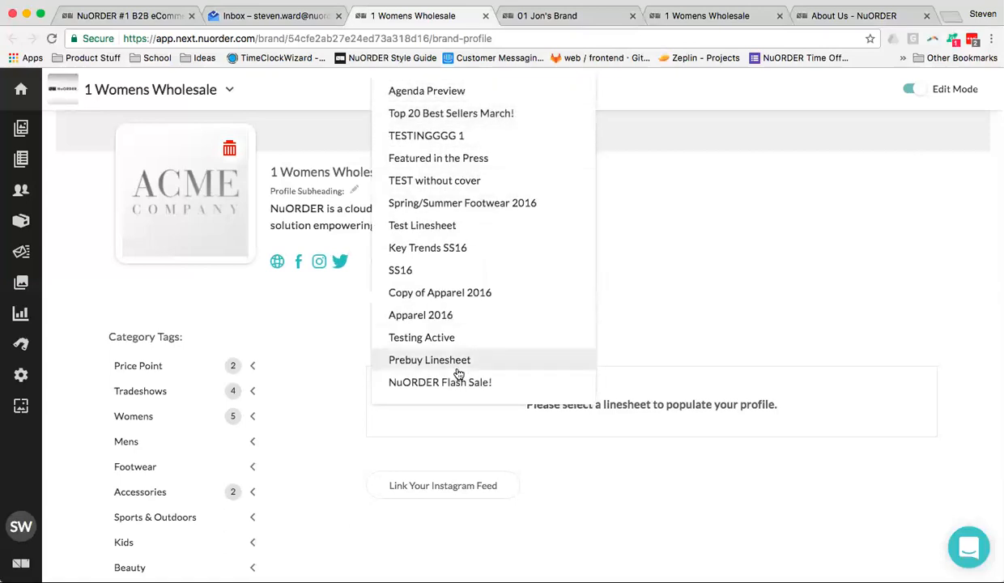
click(492, 98)
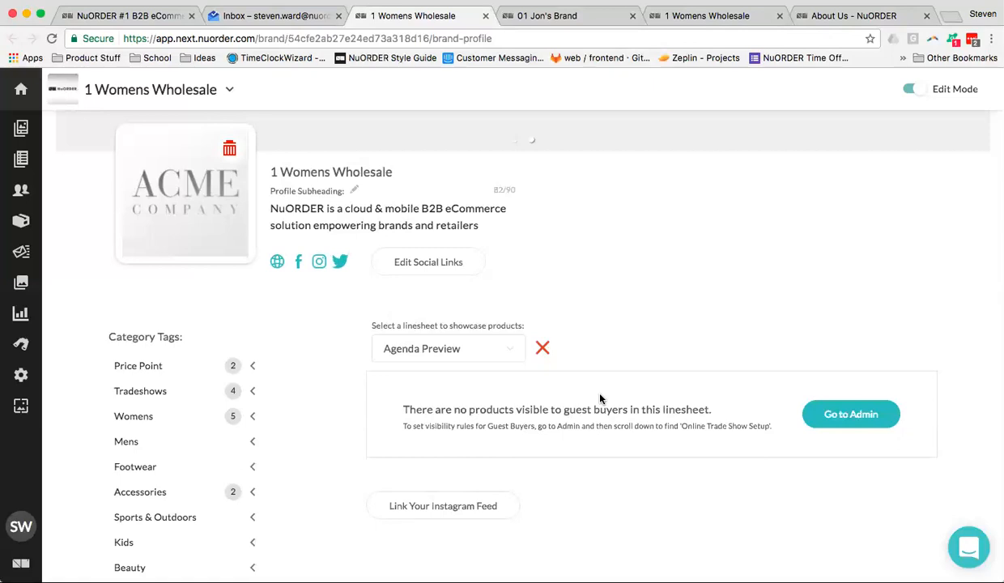
Review the available linesheets and read the notice about guest buyer visibility for the selected linesheet
click(503, 349)
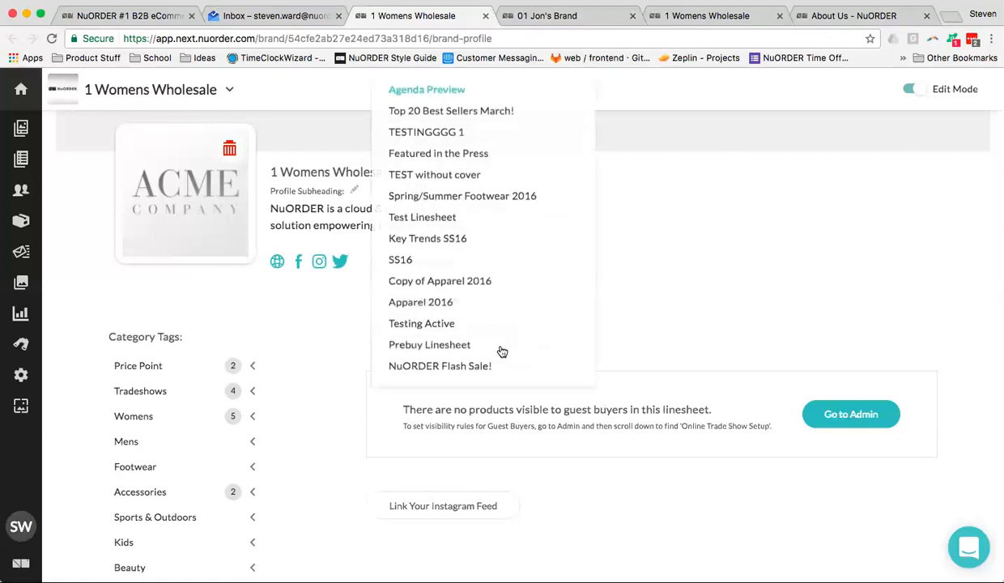
click(680, 301)
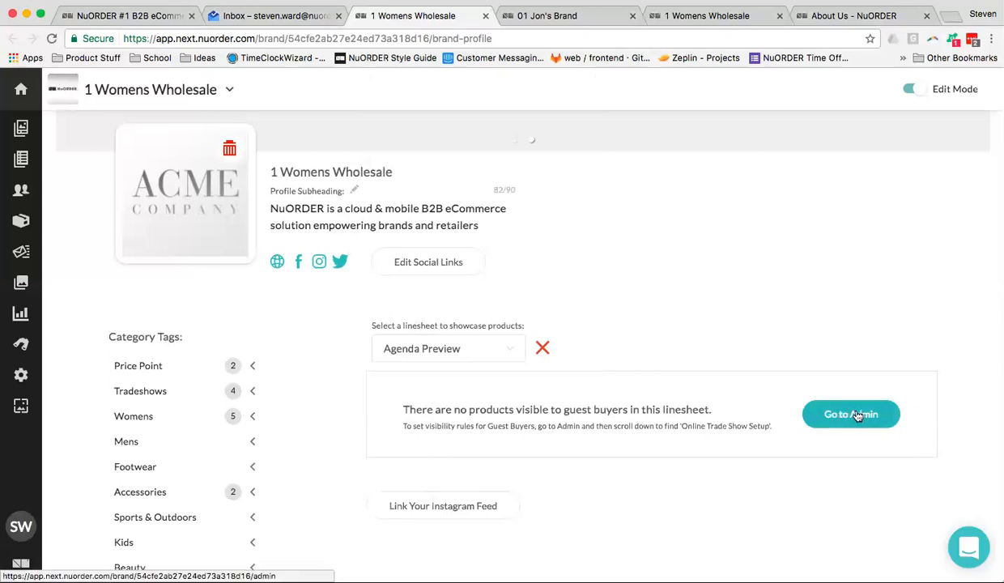
drag(395, 407, 565, 412)
click(481, 412)
drag(427, 409, 665, 425)
click(665, 424)
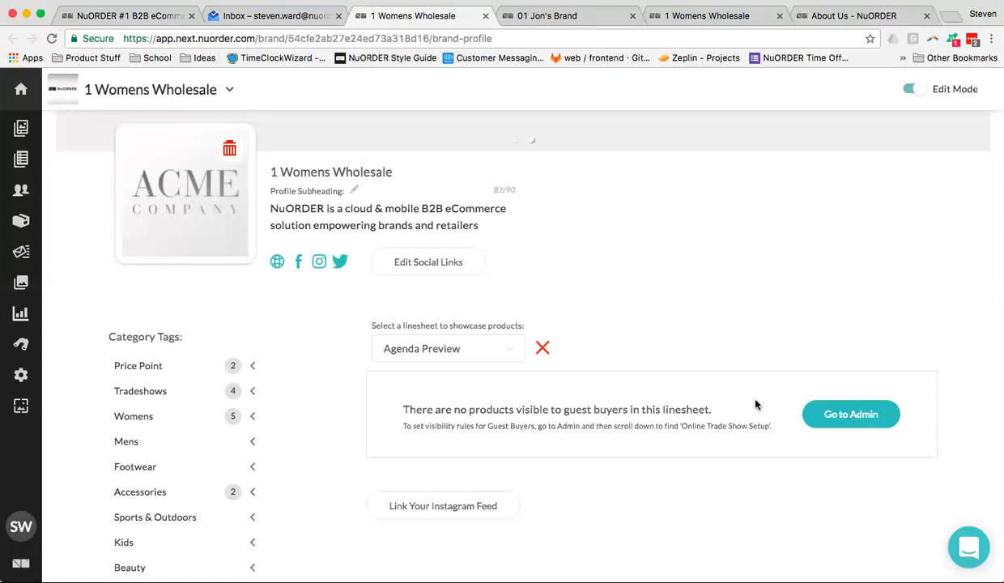
Go to the brand's Admin page and open Online Trade Show Setup under Brand Information
click(829, 420)
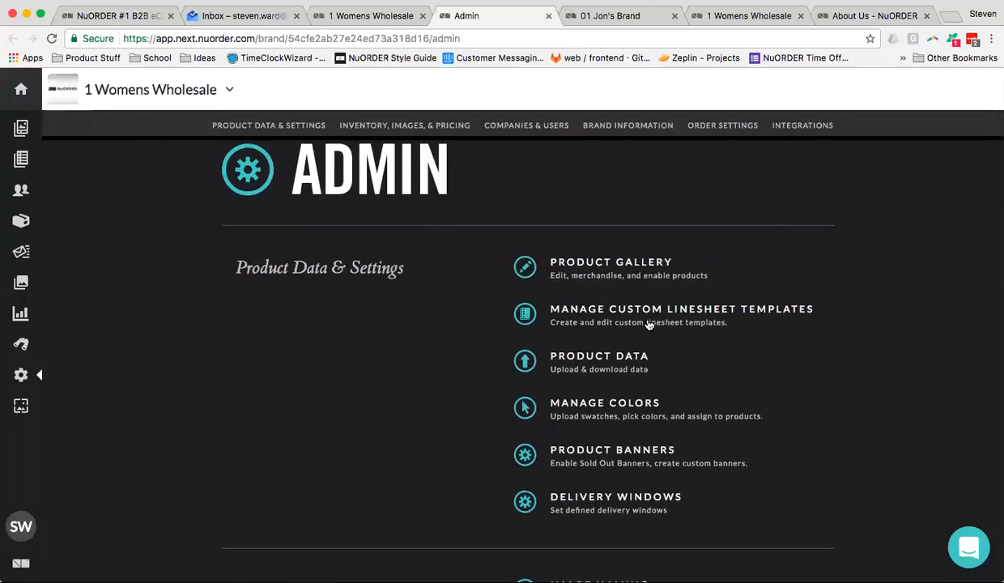
scroll(648, 324, down, 3)
scroll(648, 325, down, 15)
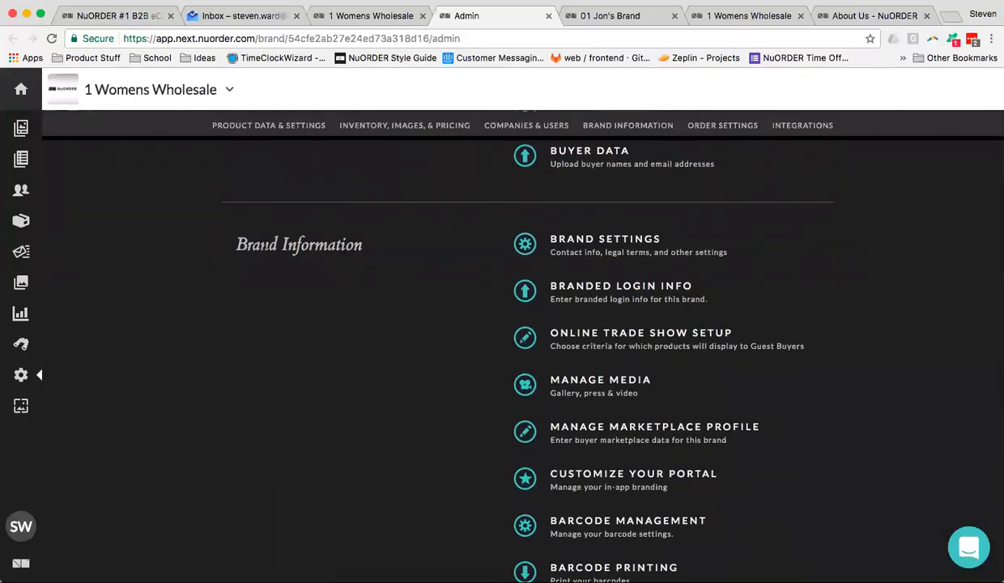
scroll(580, 261, down, 1)
scroll(696, 311, down, 1)
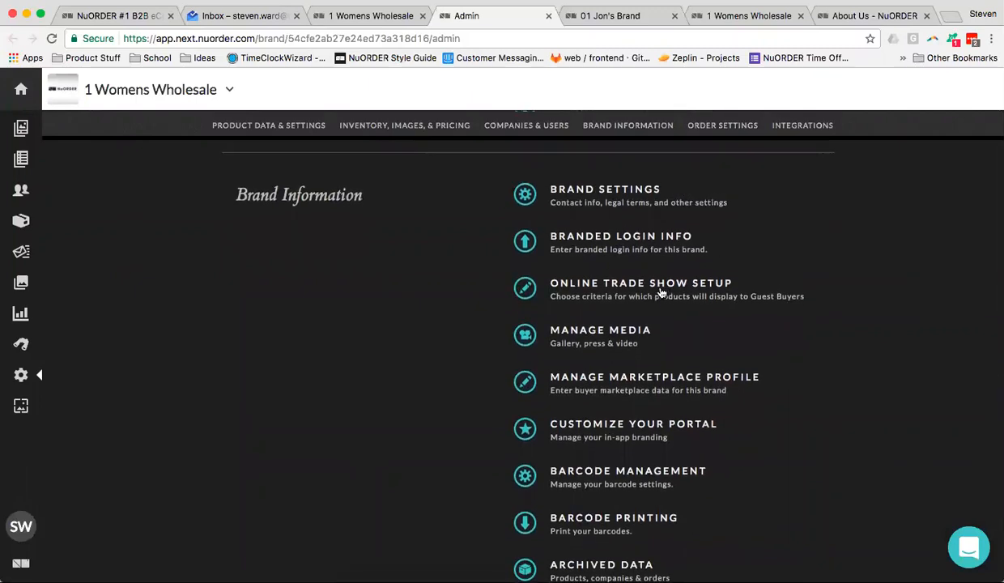
click(660, 291)
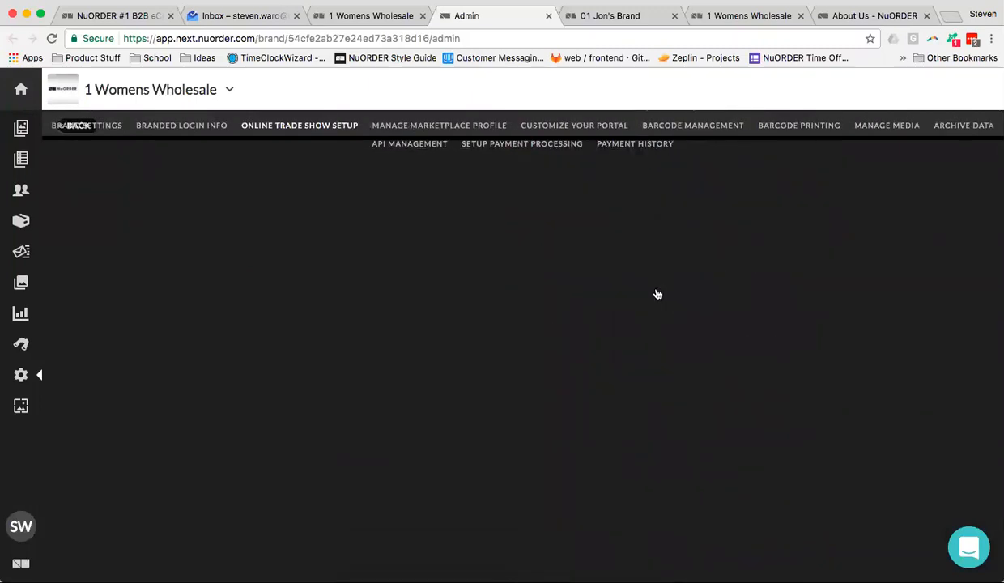
scroll(657, 294, up, 5)
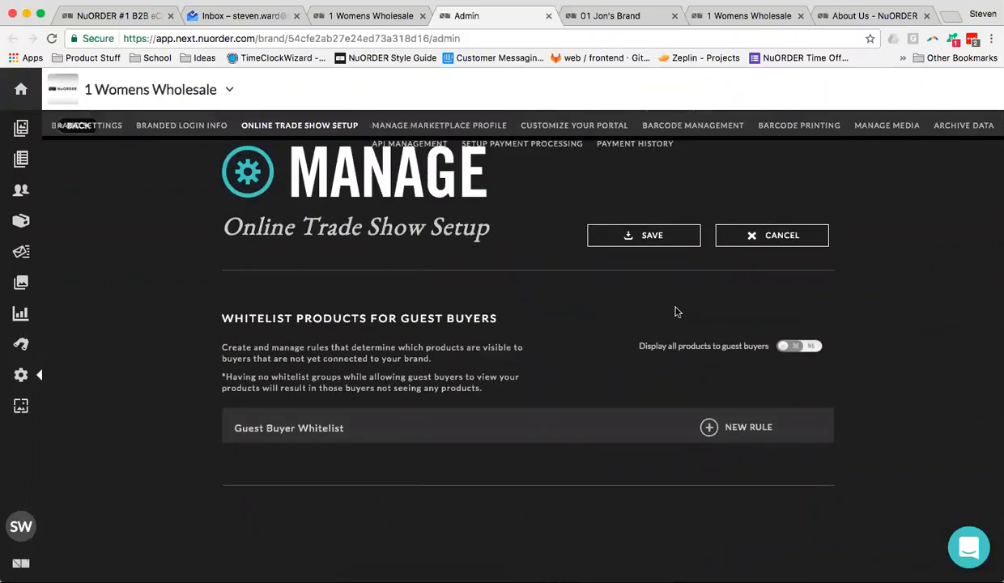
Try displaying all products to guest buyers, and switch the option back off
drag(233, 317, 508, 330)
click(508, 348)
drag(634, 347, 701, 343)
click(694, 359)
click(797, 346)
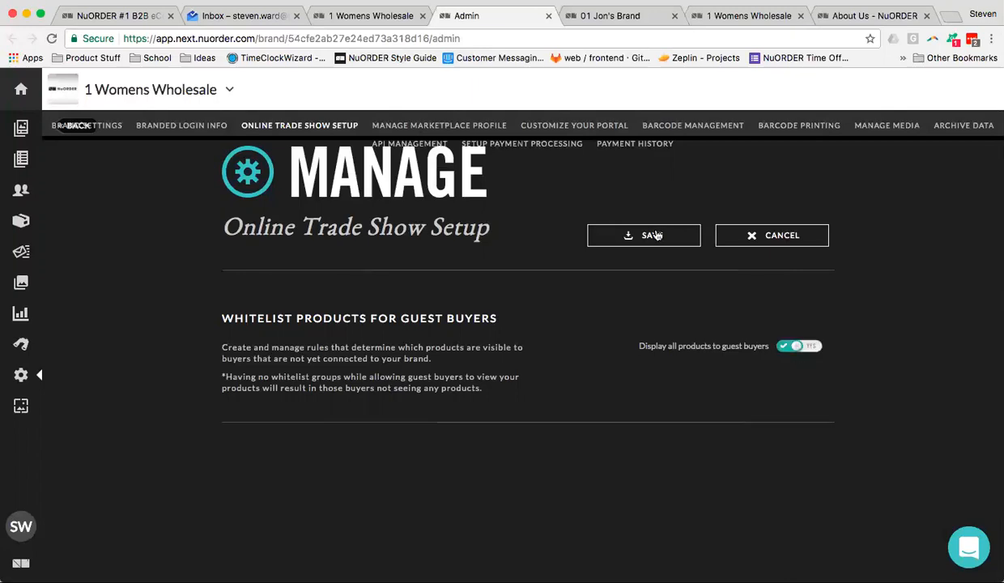
click(801, 346)
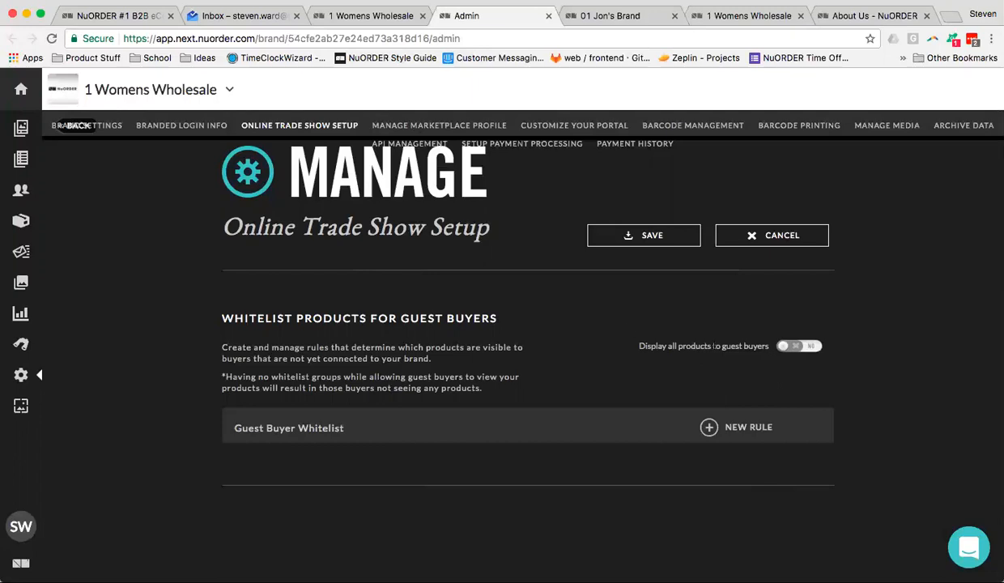
Add a new Guest Buyer Whitelist rule based on the Category field
click(710, 429)
click(555, 301)
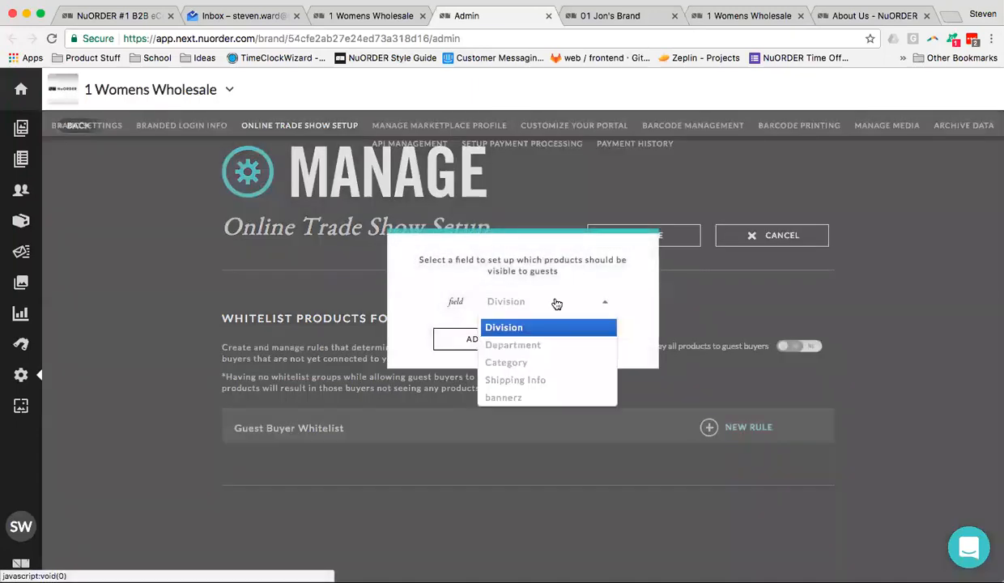
scroll(532, 374, down, 3)
scroll(532, 374, down, 1)
scroll(533, 373, up, 4)
scroll(541, 356, down, 3)
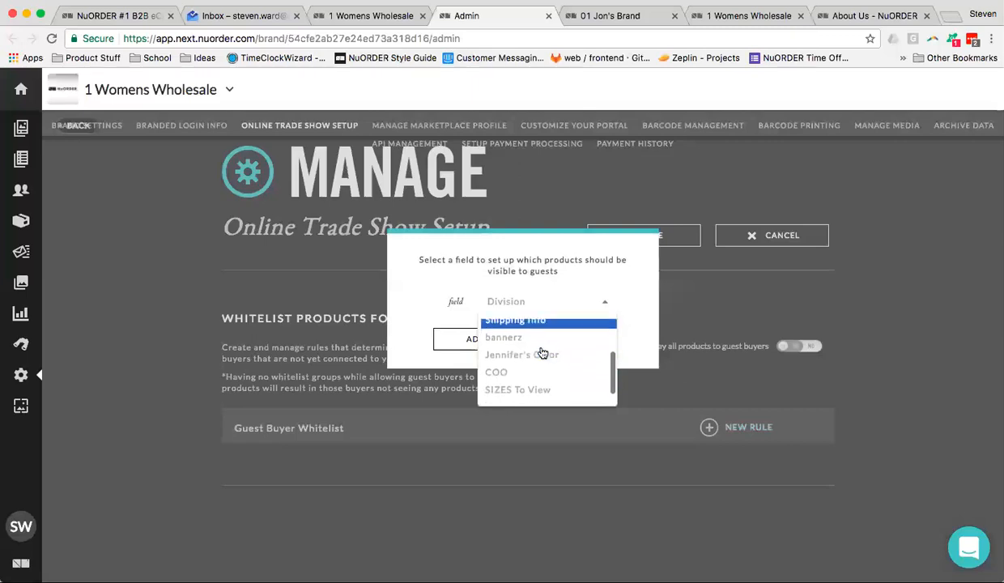
scroll(543, 348, up, 1)
click(544, 340)
click(501, 340)
Look through the available category values for the Guest Buyer Whitelist's Category rule
scroll(392, 476, down, 1)
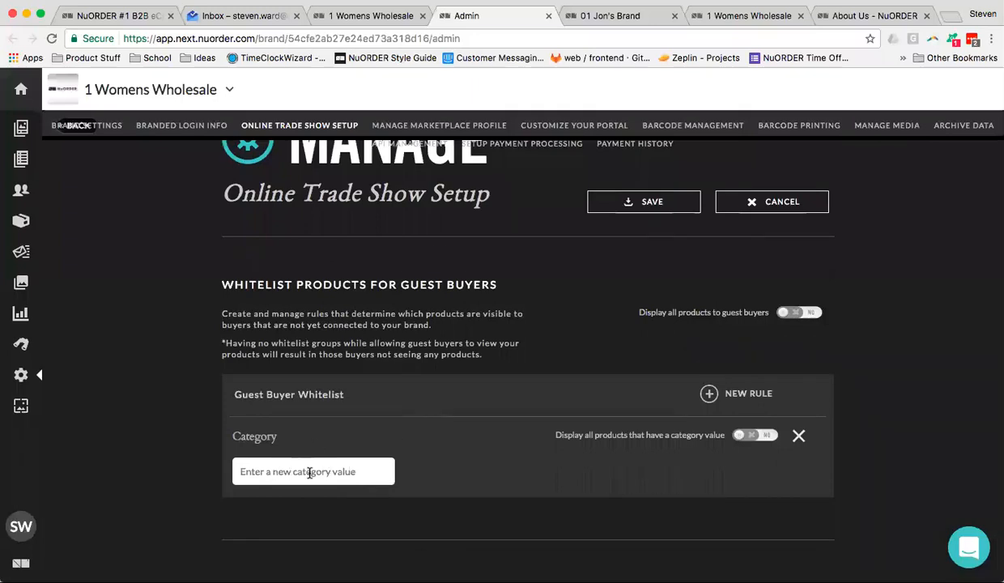
click(309, 473)
scroll(324, 507, down, 3)
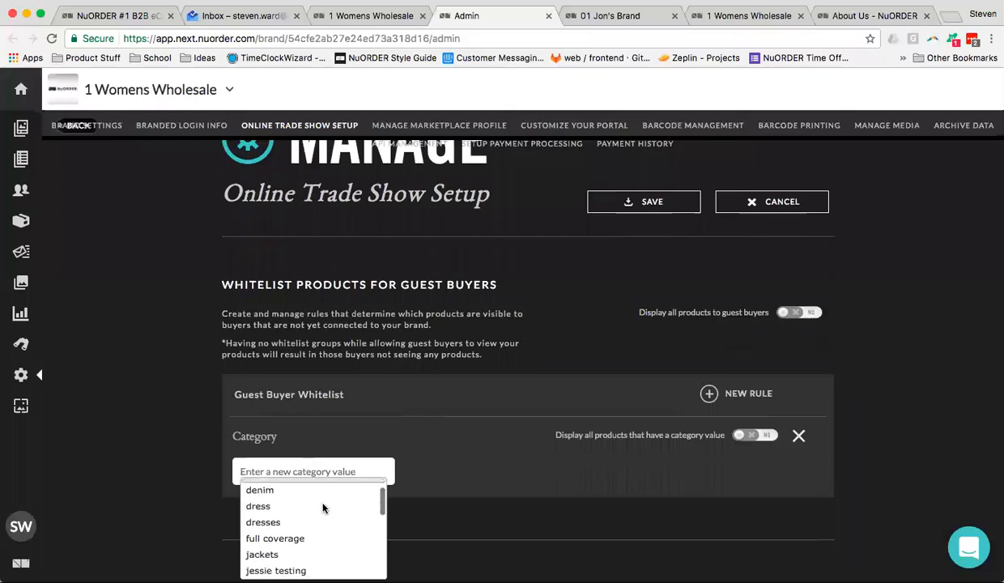
scroll(323, 508, down, 5)
scroll(323, 507, up, 2)
scroll(323, 508, up, 5)
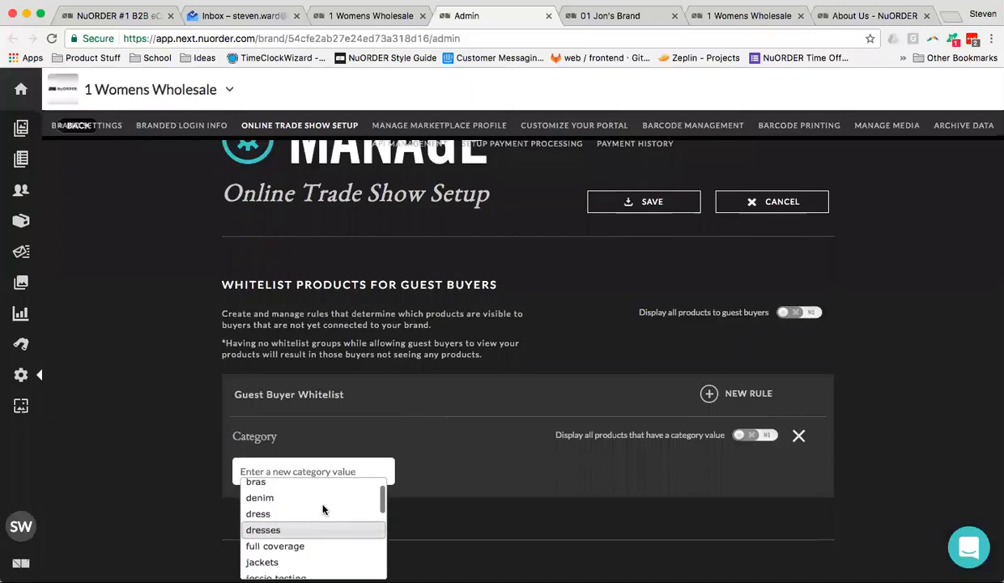
scroll(323, 508, up, 2)
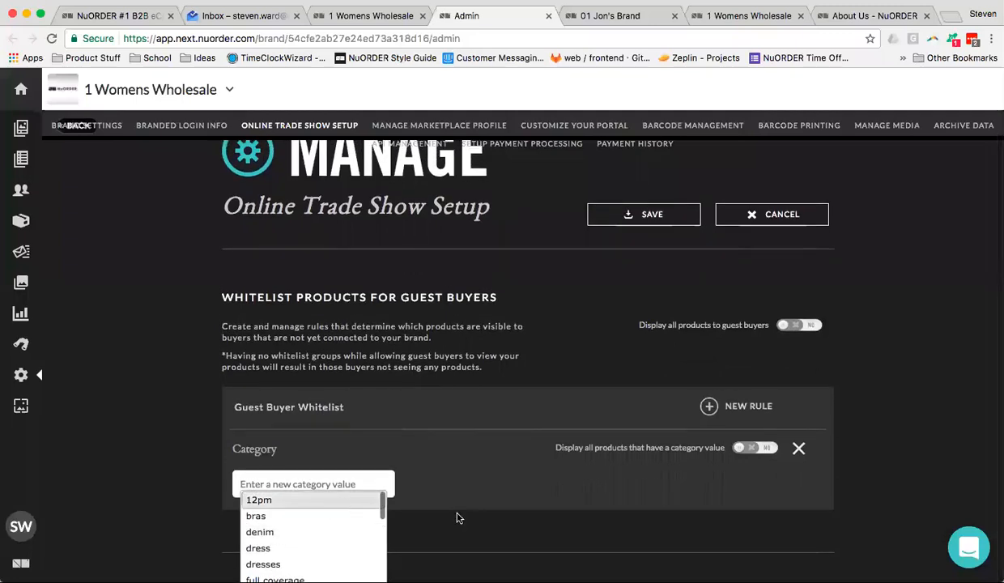
scroll(459, 515, down, 2)
scroll(354, 518, down, 3)
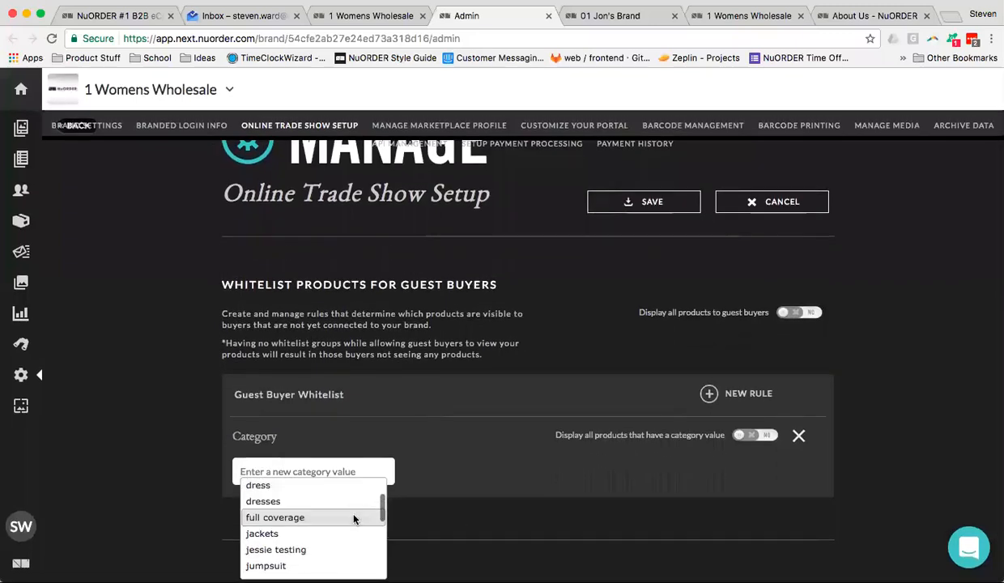
scroll(354, 518, down, 2)
scroll(354, 518, up, 5)
scroll(354, 518, down, 1)
scroll(353, 518, up, 1)
scroll(513, 529, down, 1)
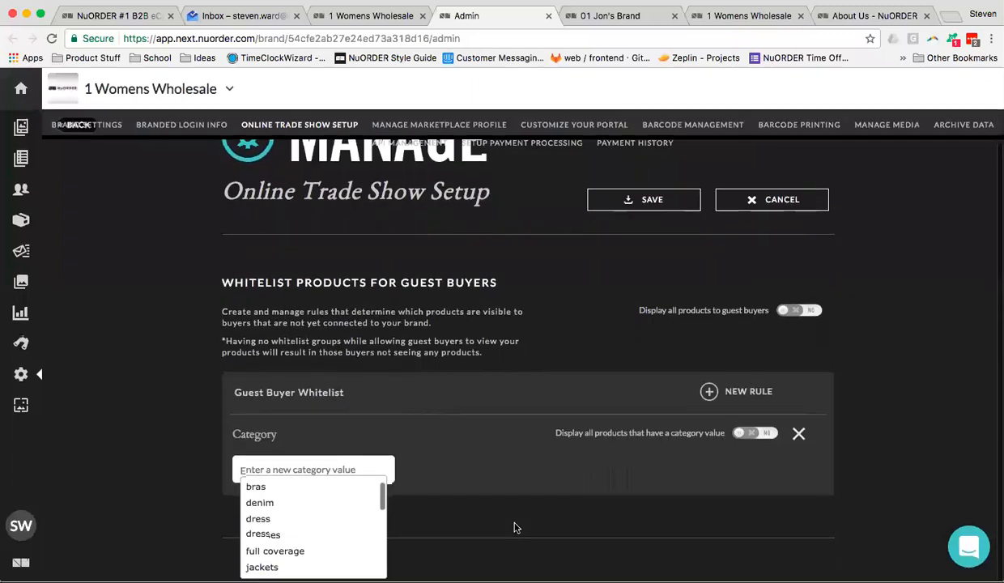
Add bras, full coverage and jackets as allowed values in the whitelist's Category rule
click(318, 497)
click(342, 470)
scroll(325, 506, down, 2)
click(321, 533)
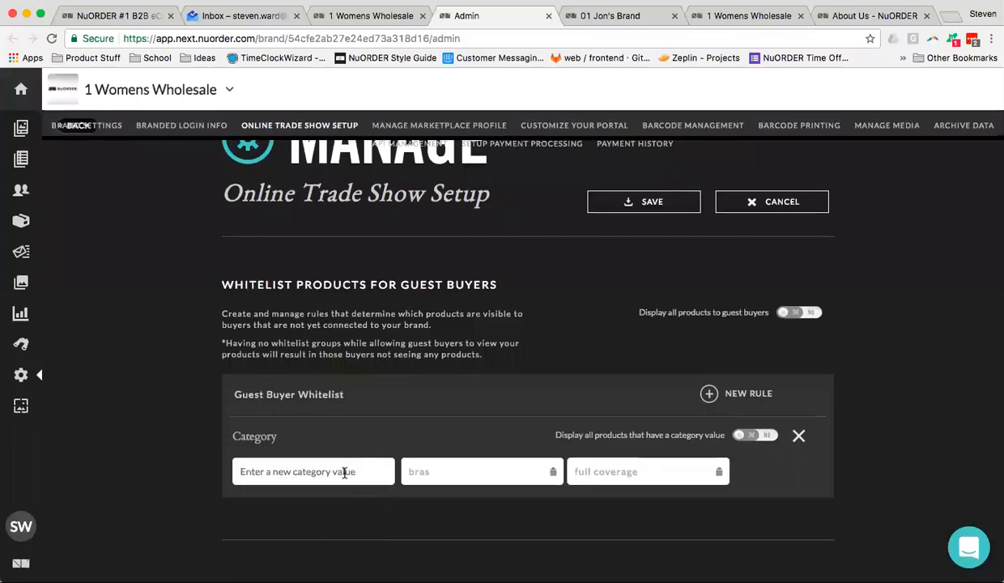
click(348, 470)
scroll(311, 528, down, 2)
click(309, 527)
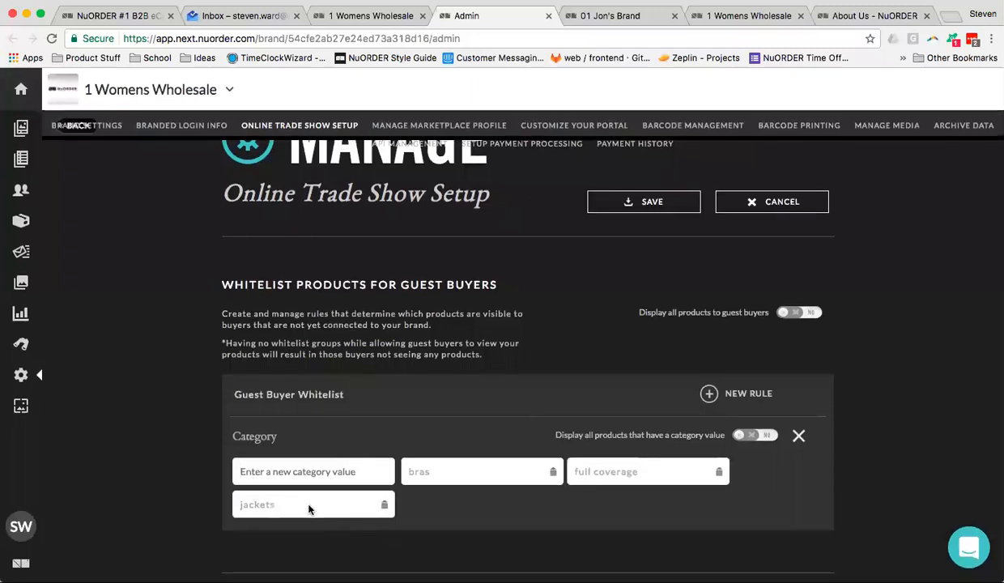
Add leggings, necklaces and sweaters to the Category rule's whitelisted values
click(320, 468)
scroll(310, 530, down, 2)
click(308, 537)
click(335, 470)
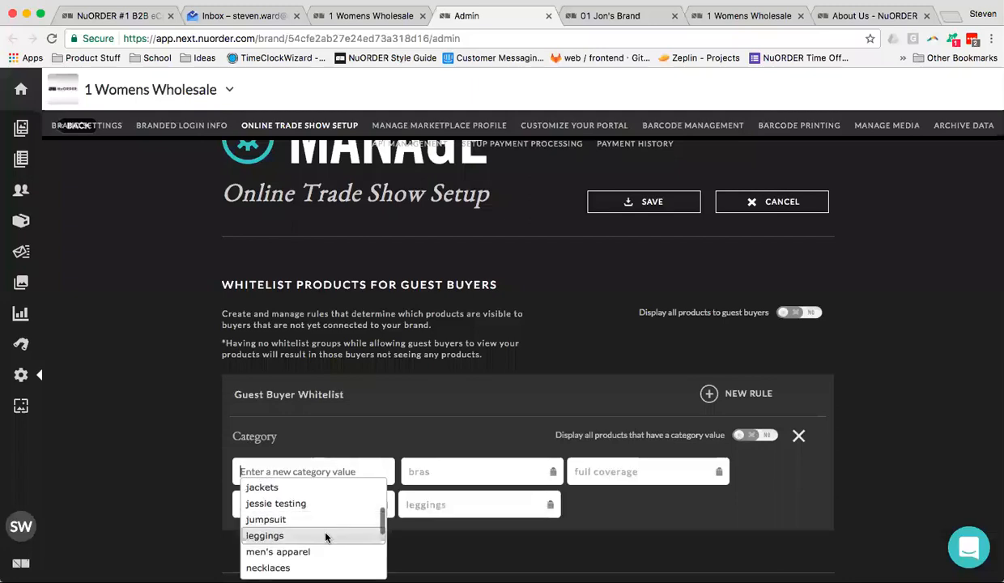
scroll(316, 540, down, 2)
click(307, 527)
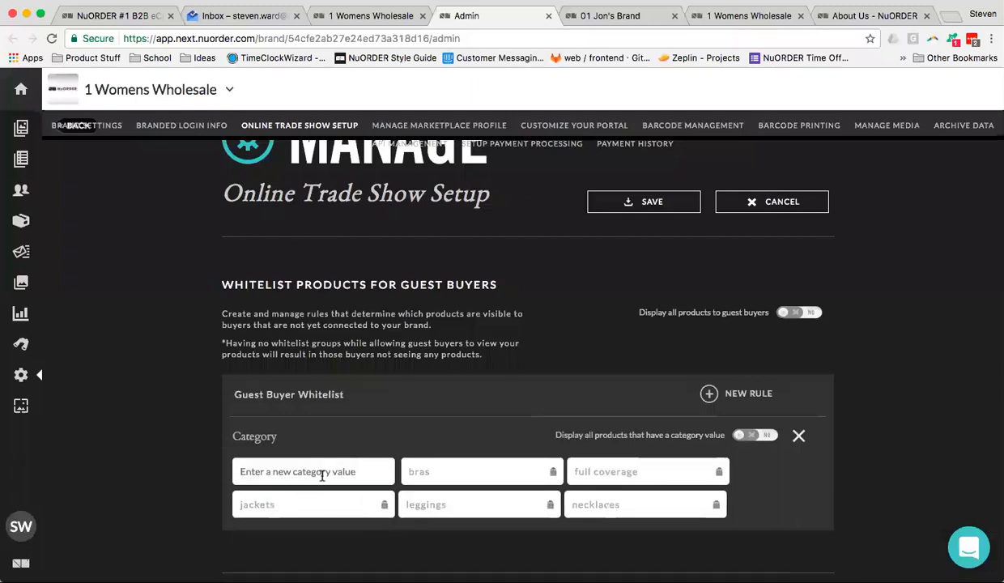
click(321, 476)
scroll(315, 518, down, 3)
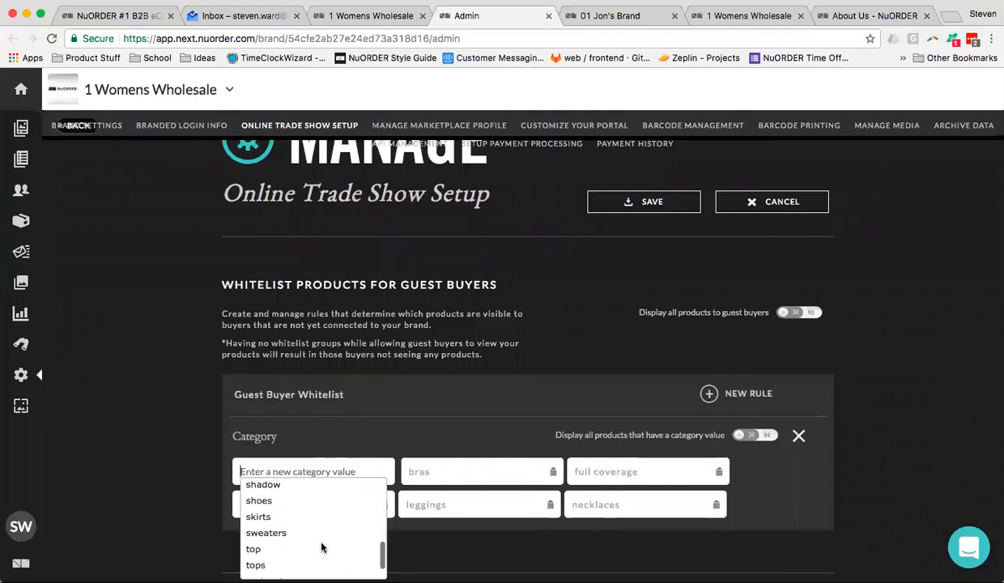
click(308, 533)
Add the category values top and tops to the Guest Buyer Whitelist
click(321, 476)
scroll(323, 518, down, 2)
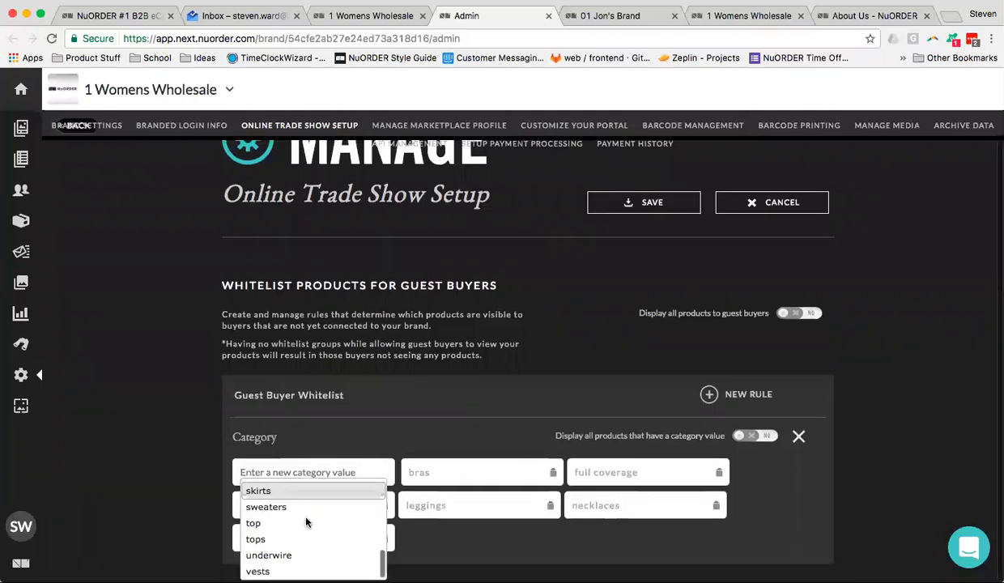
click(306, 522)
click(318, 470)
scroll(314, 546, down, 2)
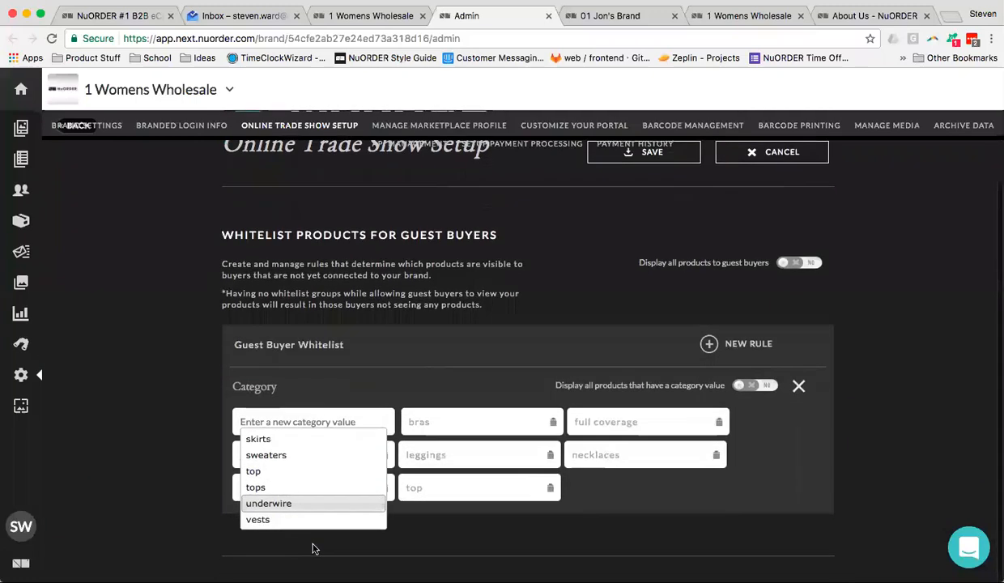
click(309, 486)
Save the Online Trade Show Setup with the new whitelist rule
scroll(710, 323, up, 1)
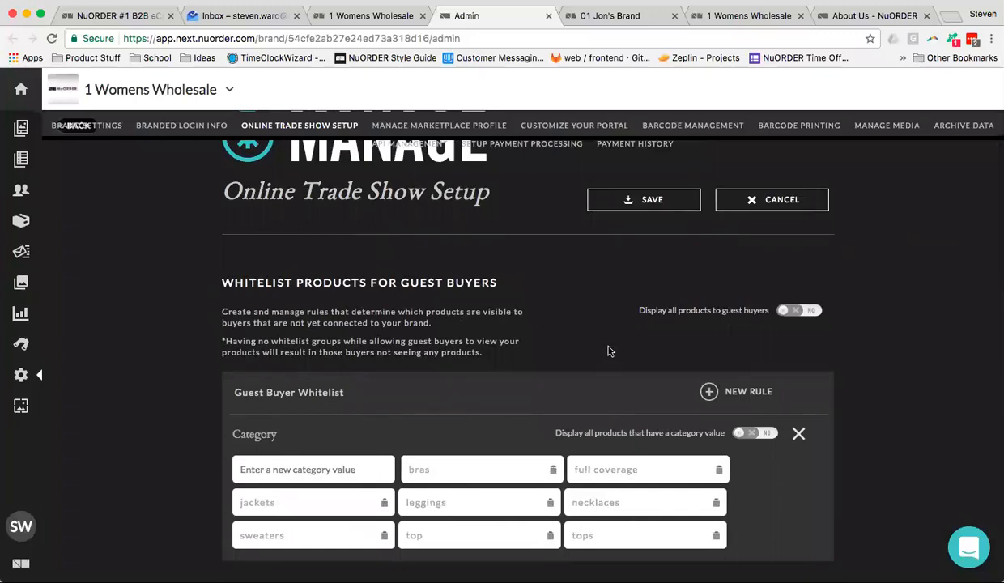
scroll(610, 350, up, 1)
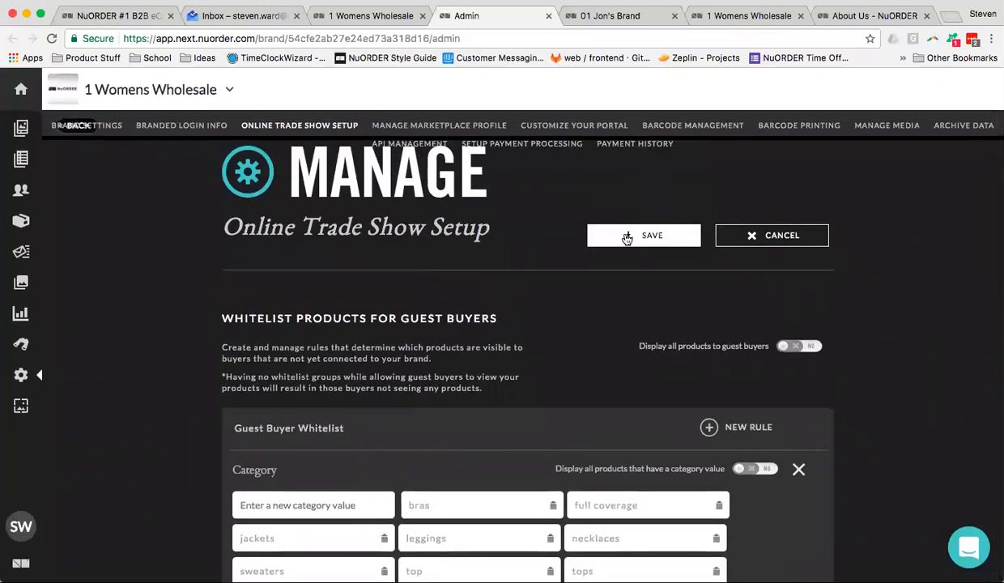
click(626, 237)
click(534, 298)
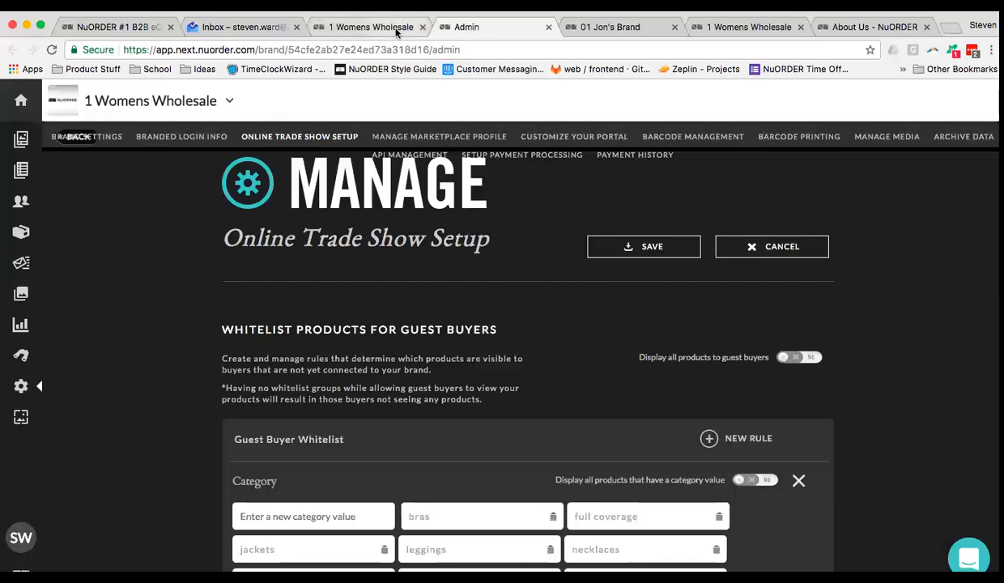
Return to the 1 Womens Wholesale profile, clear the Agenda Preview linesheet and showcase Key Trends SS16 instead
click(372, 29)
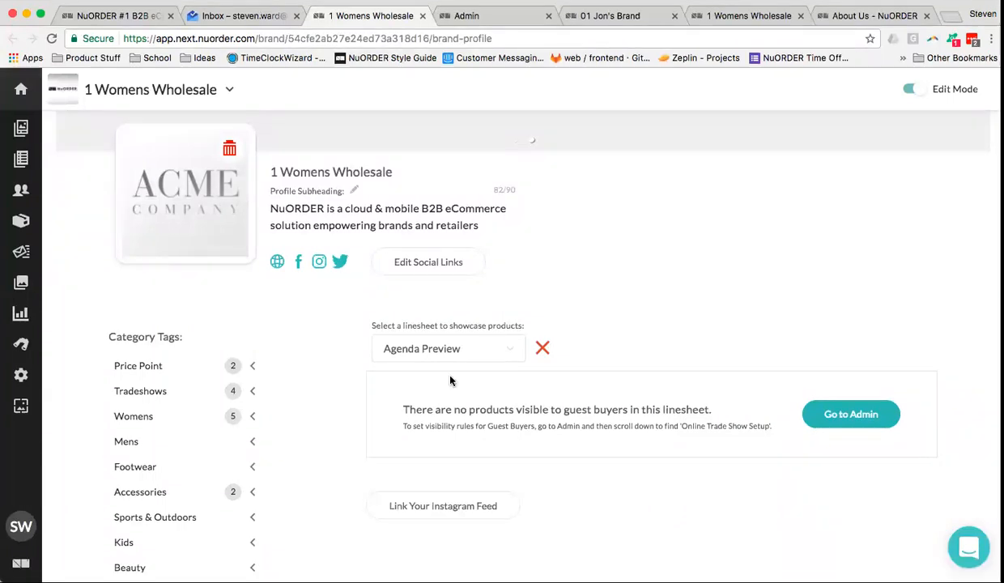
click(542, 349)
click(510, 350)
scroll(461, 131, up, 1)
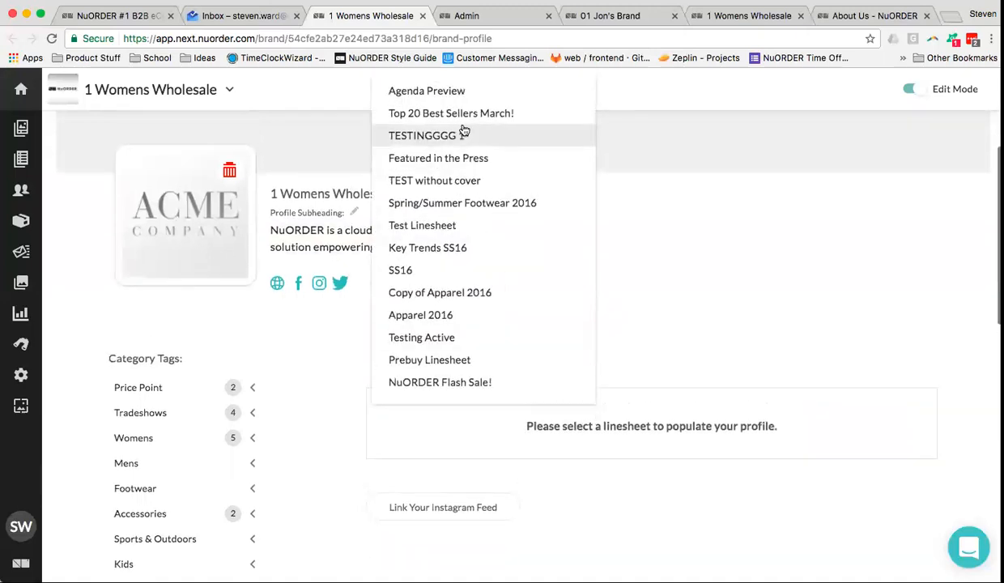
click(448, 247)
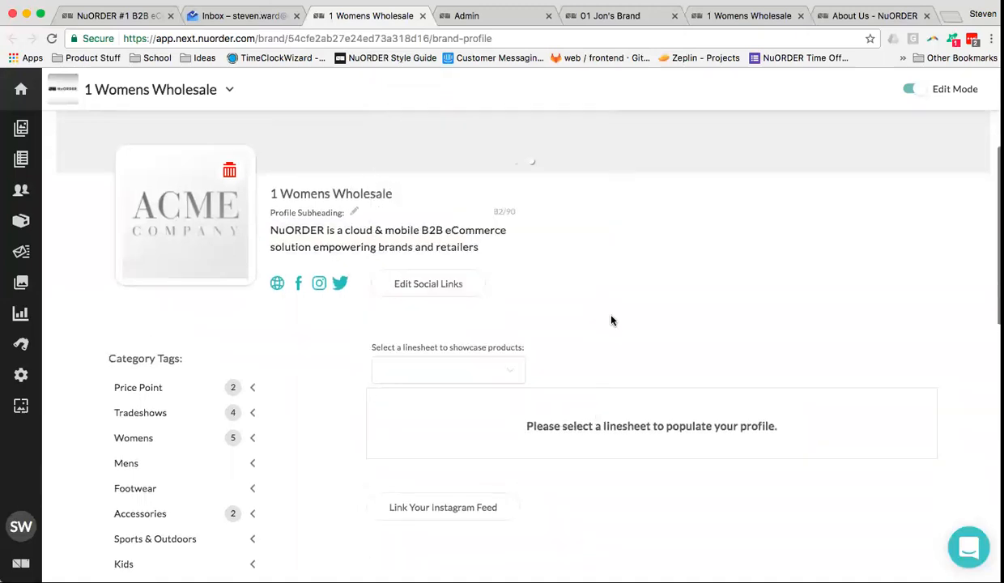
Examine the products shown from Key Trends SS16 and the notice about products unavailable to guest buyers
click(512, 372)
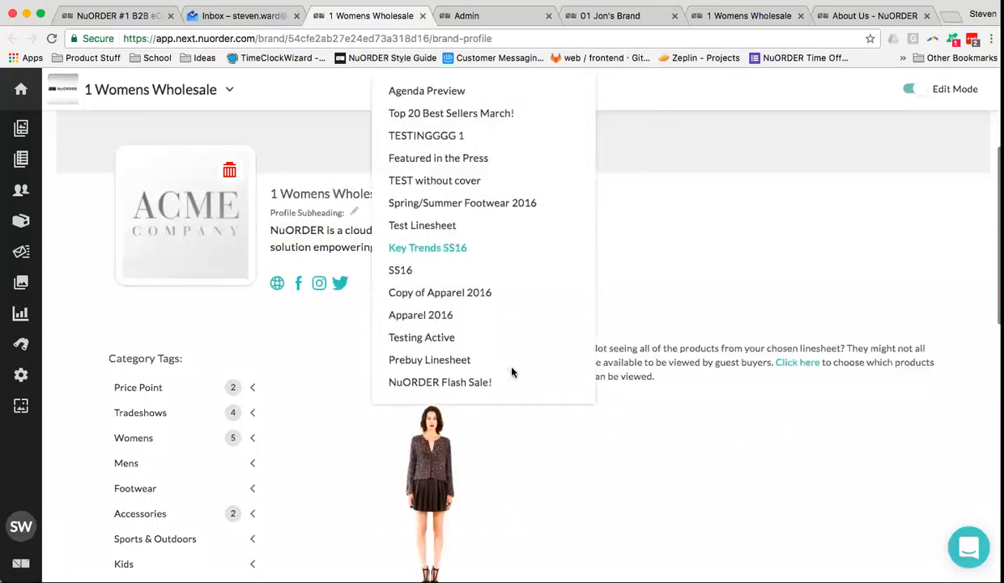
click(746, 283)
scroll(617, 289, down, 1)
scroll(617, 289, down, 2)
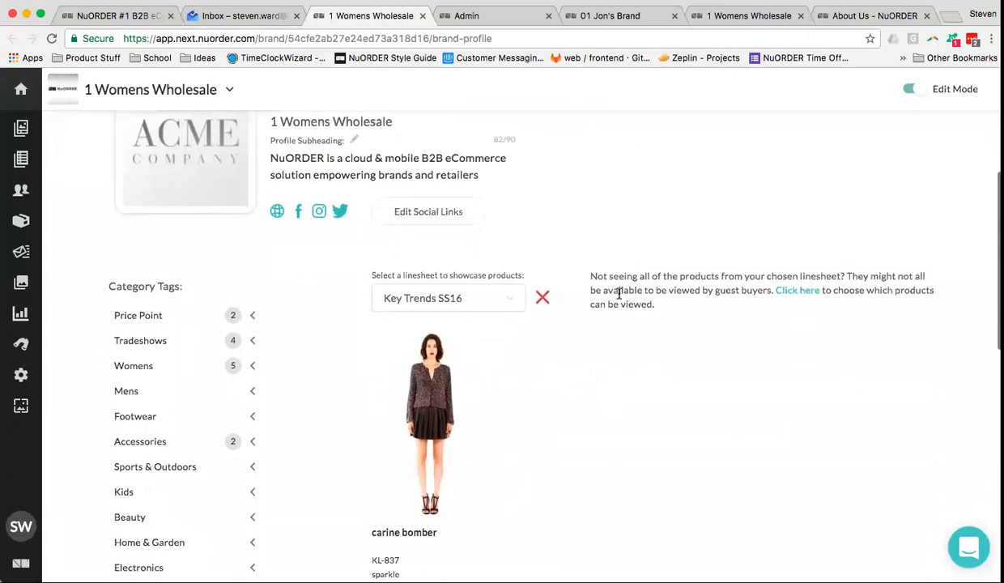
scroll(506, 341, down, 1)
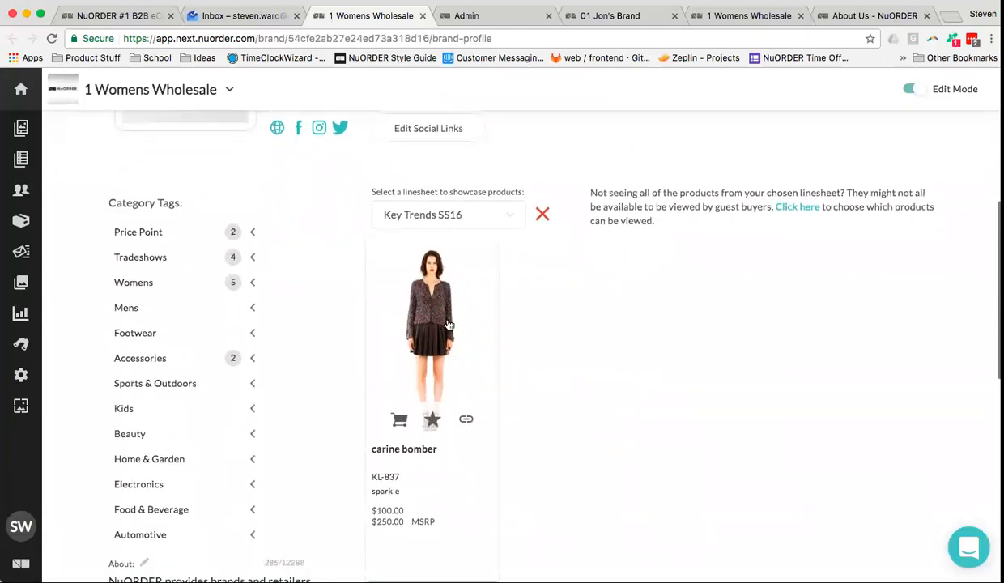
scroll(531, 320, down, 2)
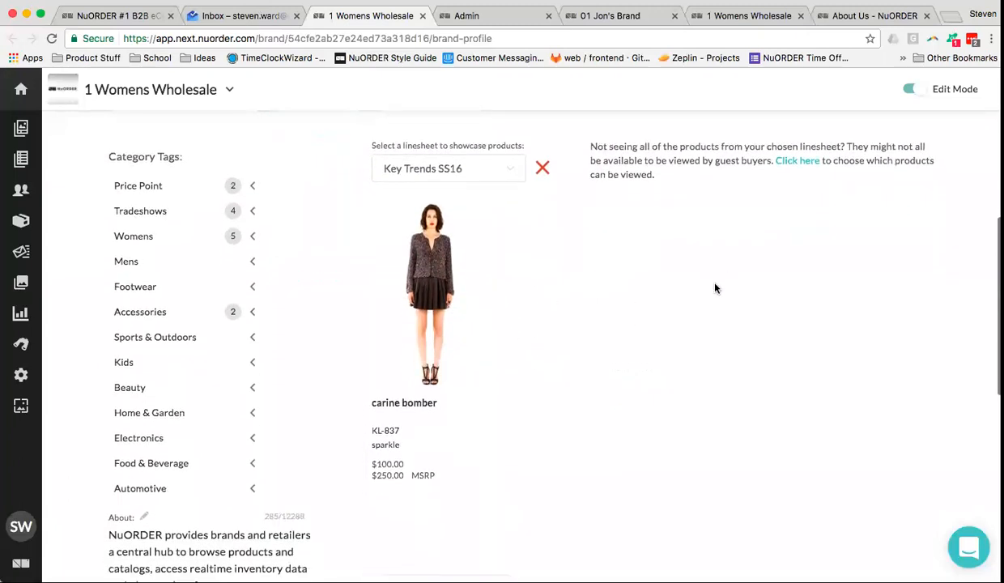
drag(589, 145, 910, 173)
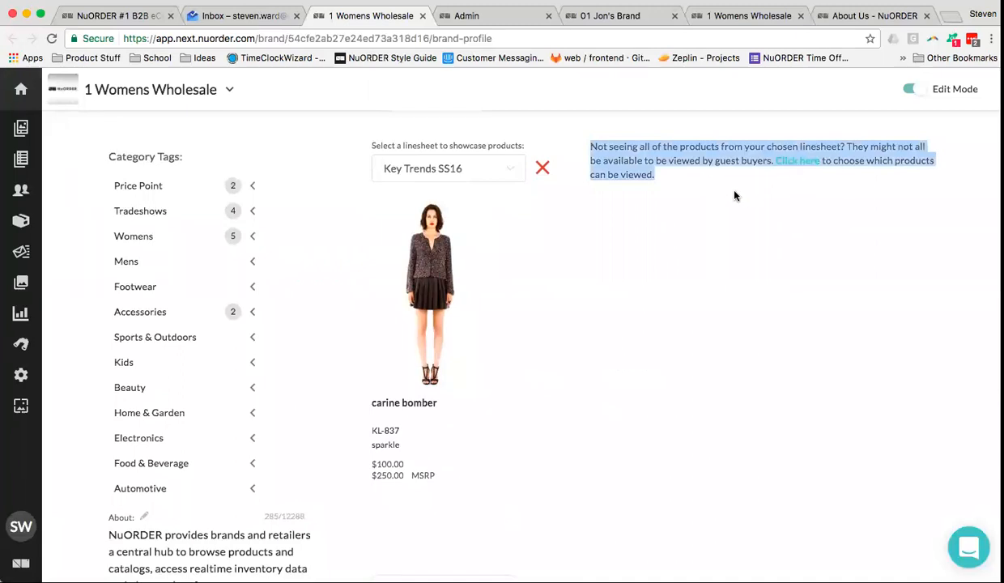
click(589, 187)
Try showcasing the Spring/Summer Footwear 2016 linesheet, and switch the showcased linesheet to Agenda Preview
click(505, 168)
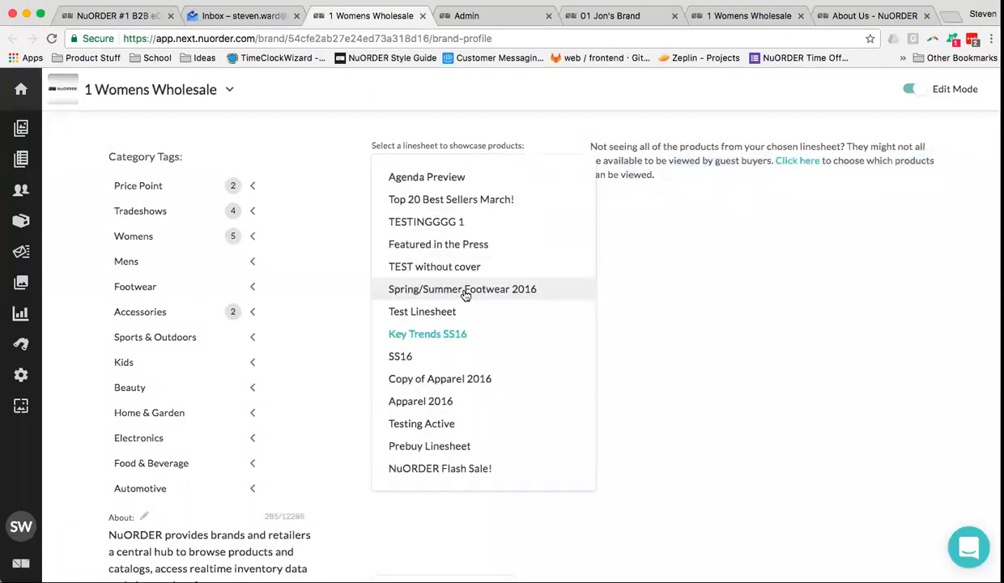
click(459, 289)
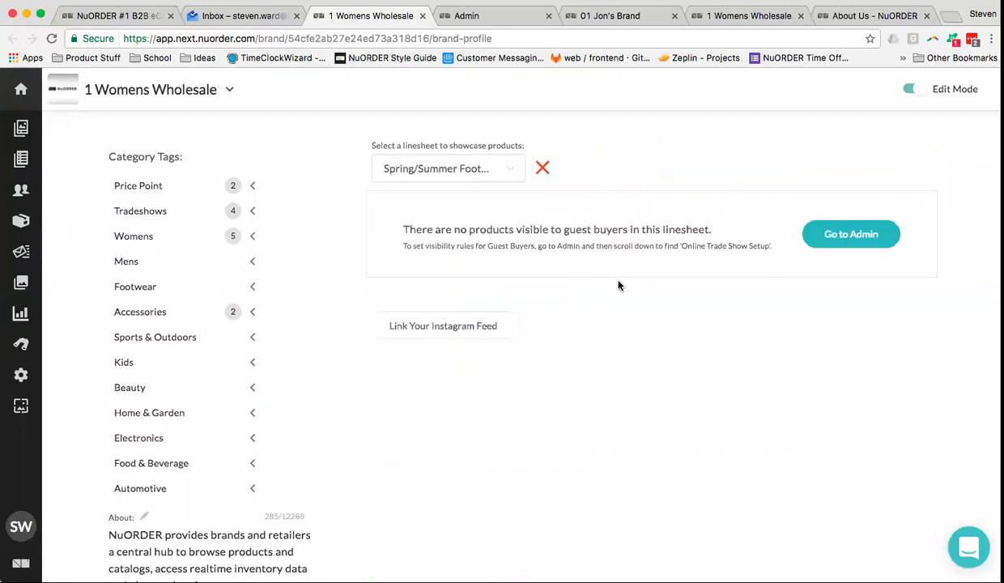
click(510, 170)
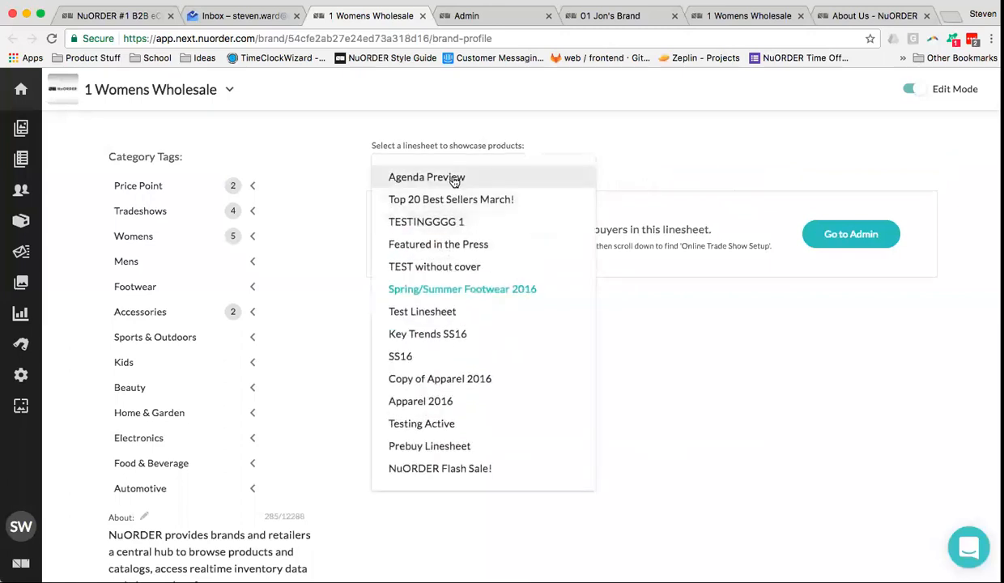
click(460, 176)
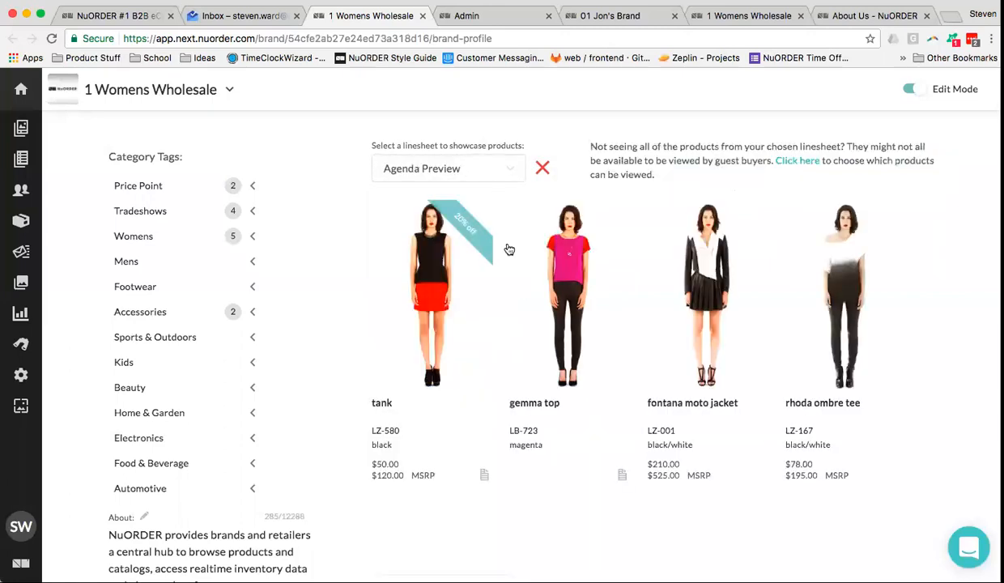
Review the Agenda Preview products displayed on the profile and the sections below them
scroll(511, 253, down, 4)
scroll(514, 253, up, 6)
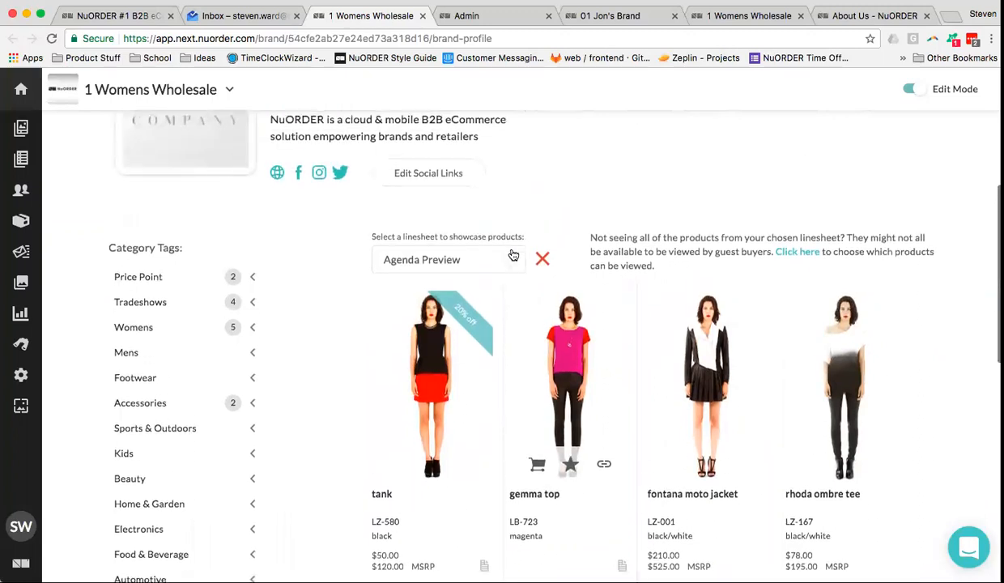
scroll(506, 243, down, 2)
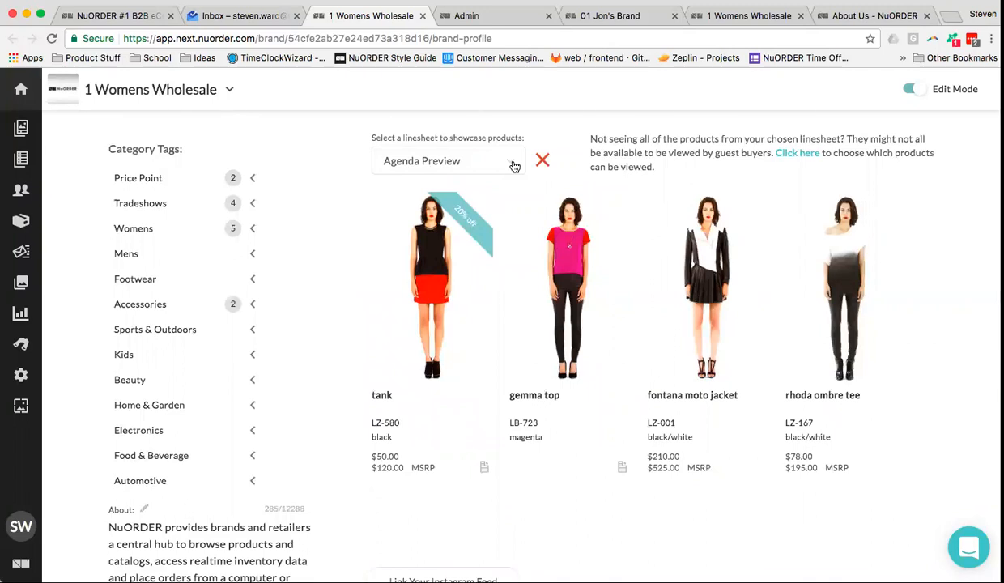
scroll(514, 166, down, 1)
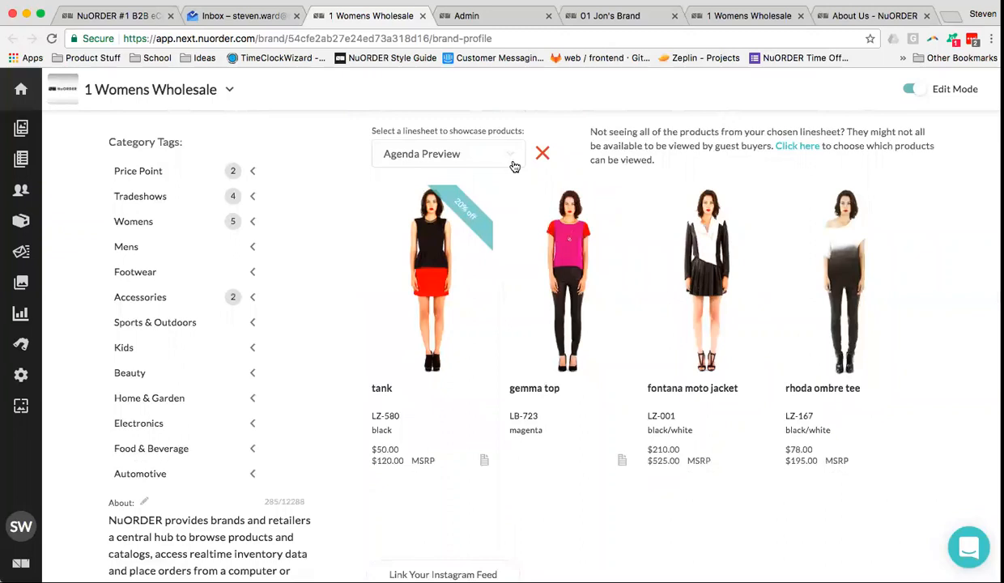
scroll(514, 174, down, 1)
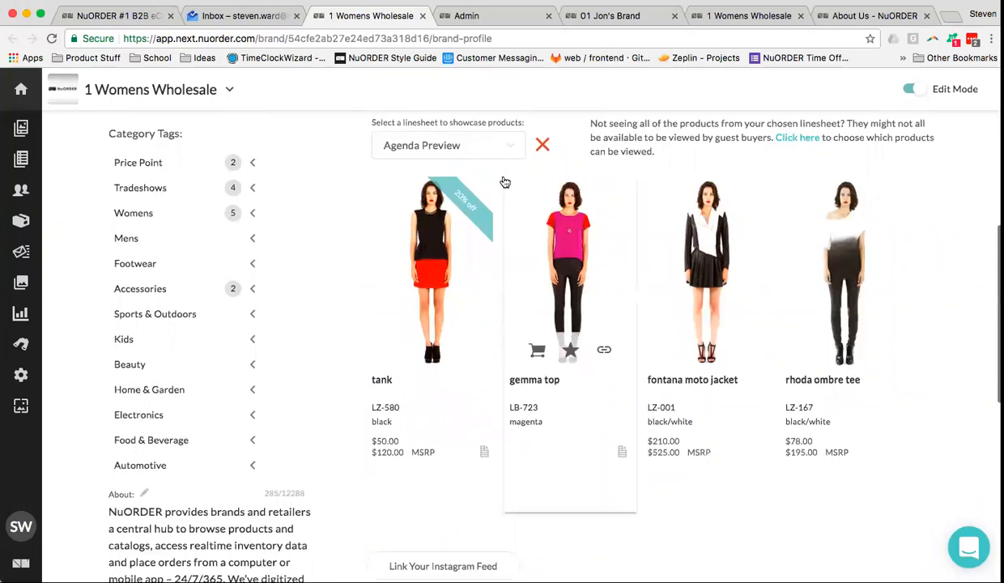
scroll(538, 255, down, 5)
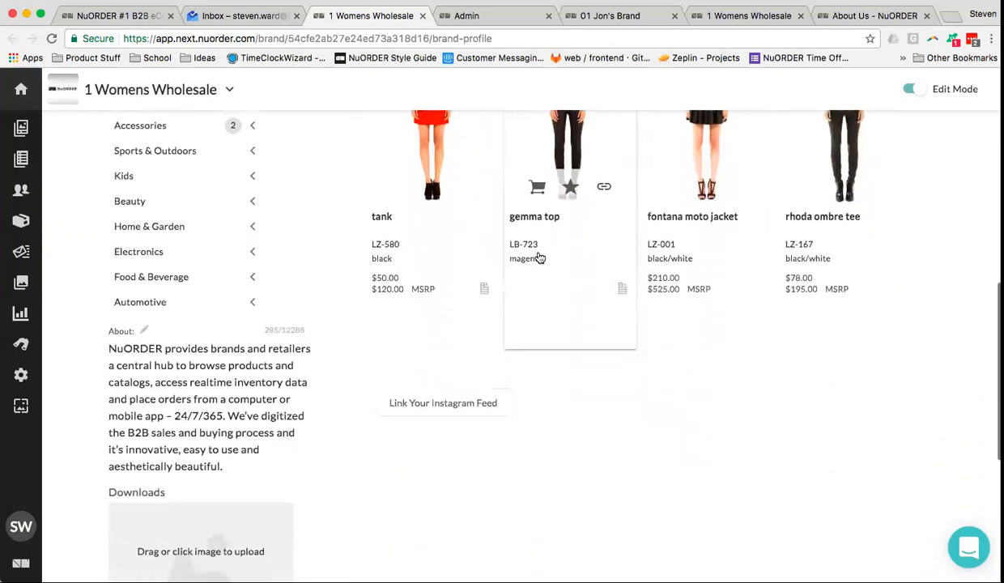
scroll(748, 538, down, 5)
scroll(730, 464, up, 12)
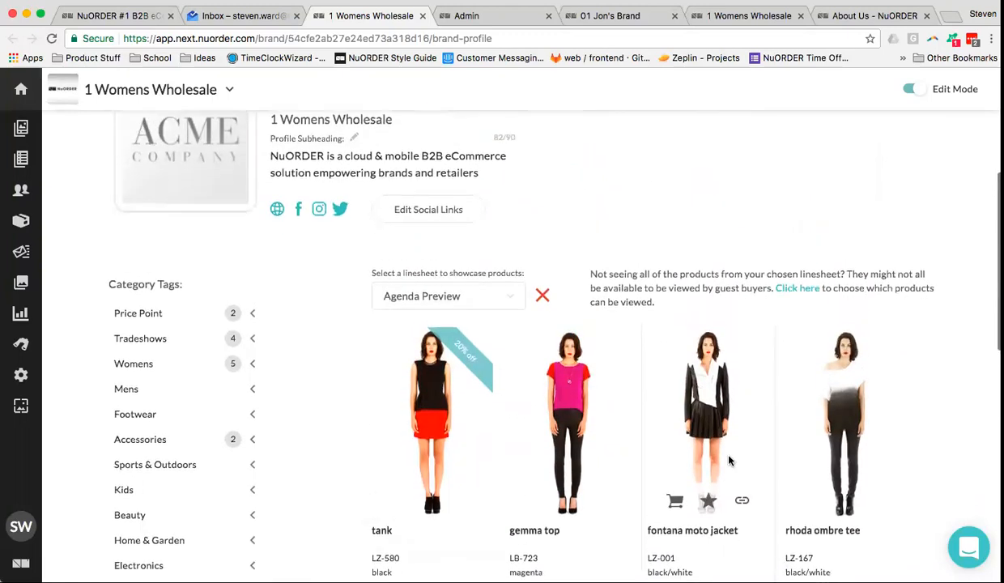
scroll(728, 460, down, 3)
scroll(732, 459, down, 3)
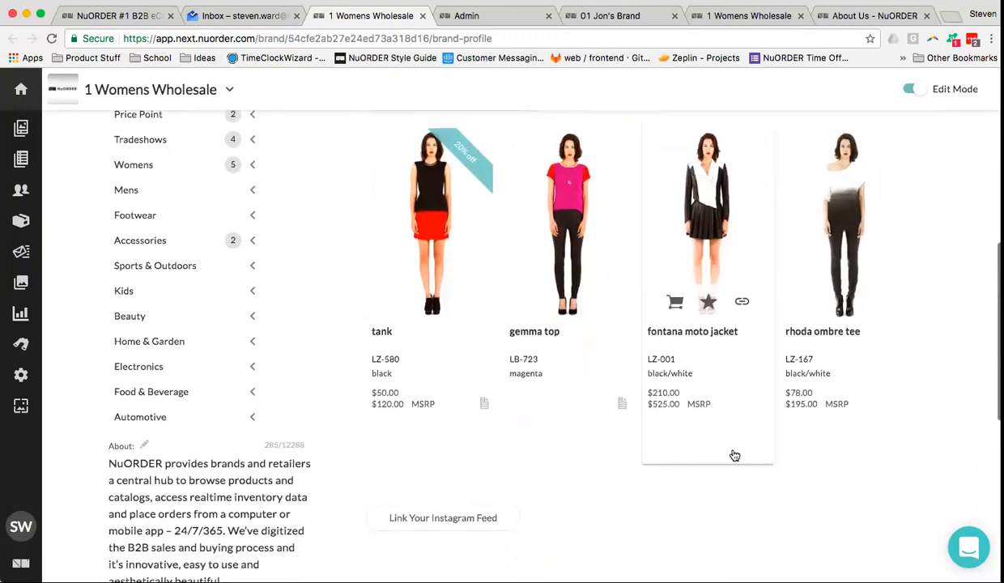
Show the next banner slide on the profile and turn off Edit Mode to preview the page
scroll(733, 453, up, 3)
scroll(735, 456, down, 2)
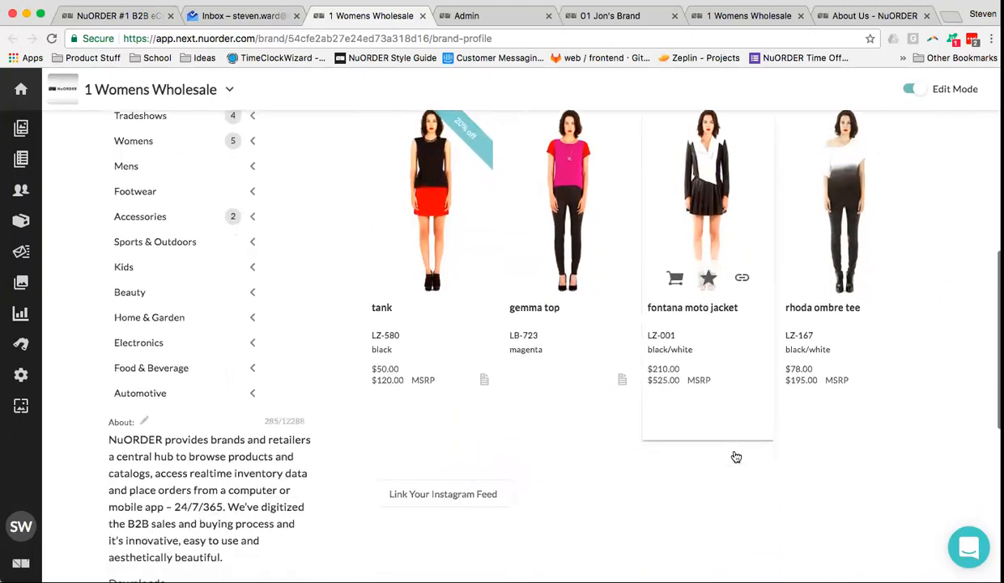
scroll(744, 441, up, 6)
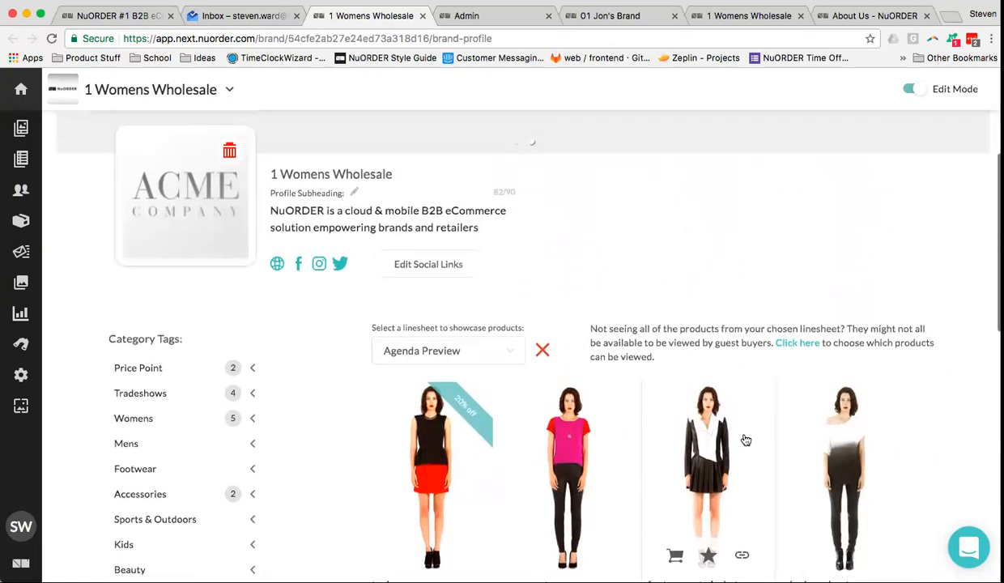
scroll(784, 345, up, 5)
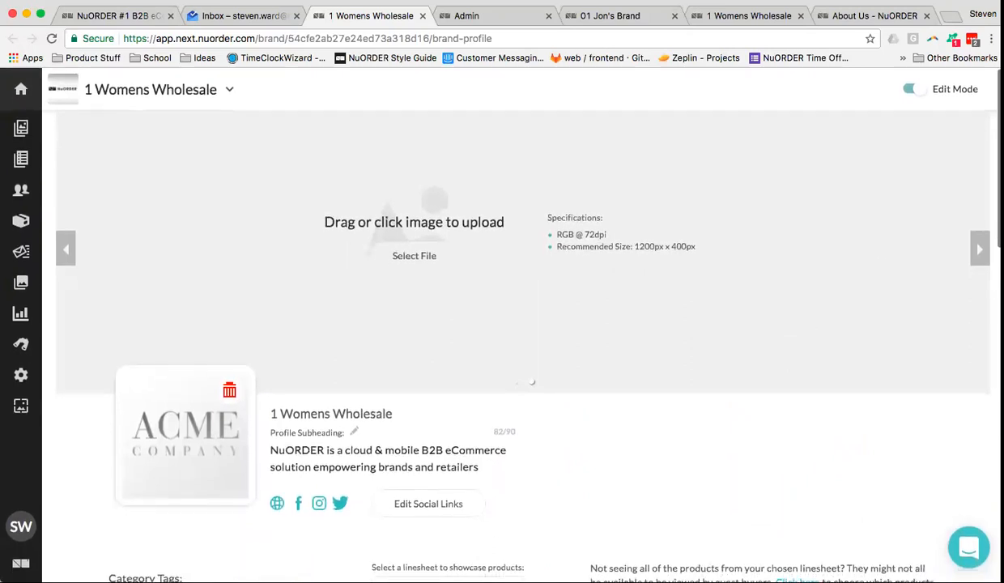
click(979, 249)
click(915, 90)
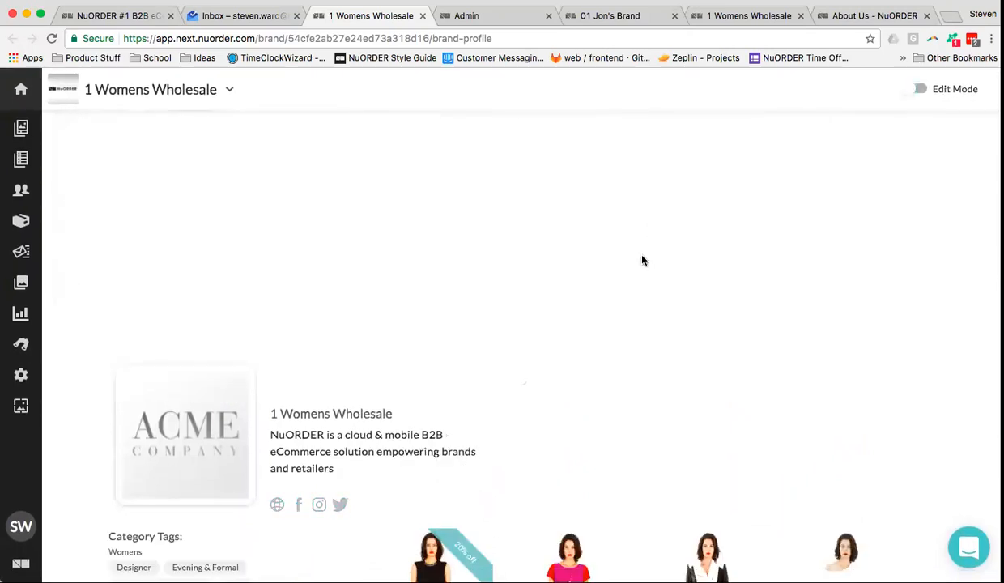
Compare the banner area with Edit Mode on and off, ending in Edit Mode on the ACME Company slide
click(907, 95)
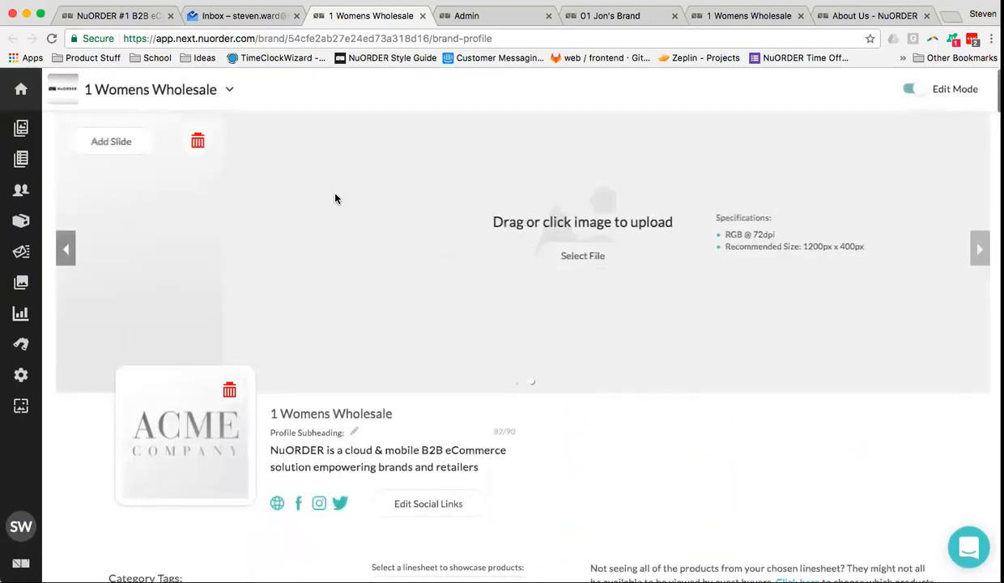
click(913, 93)
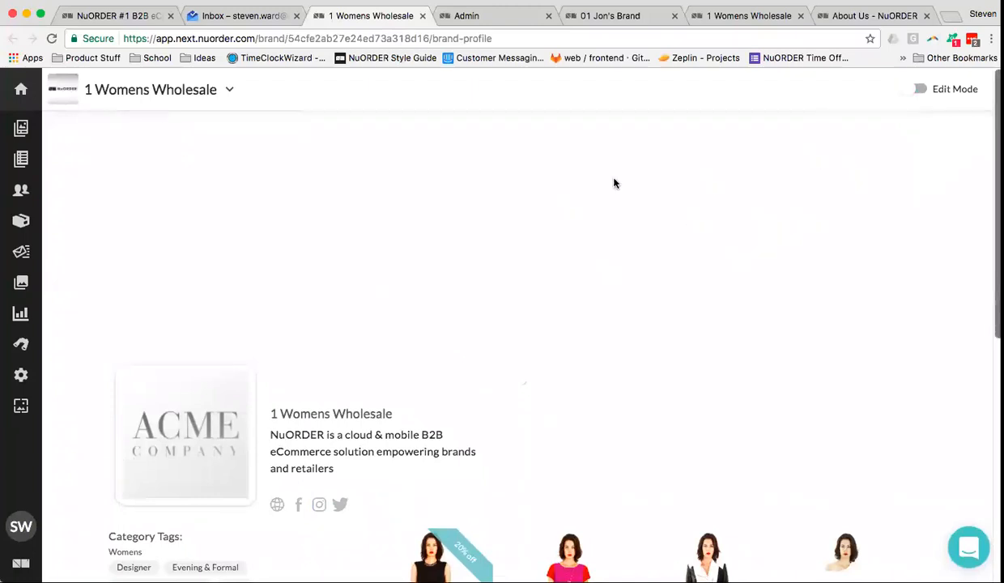
click(904, 94)
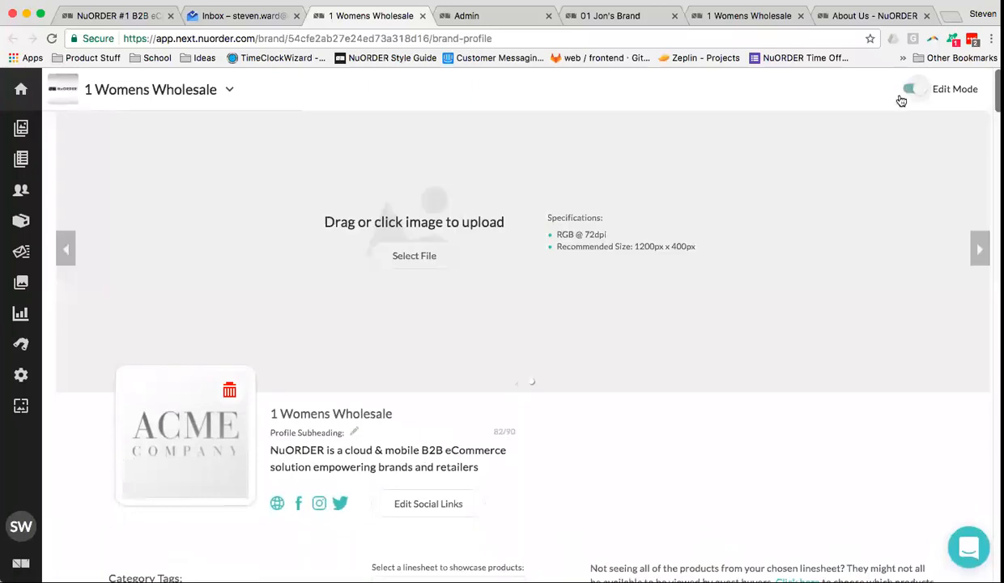
click(66, 249)
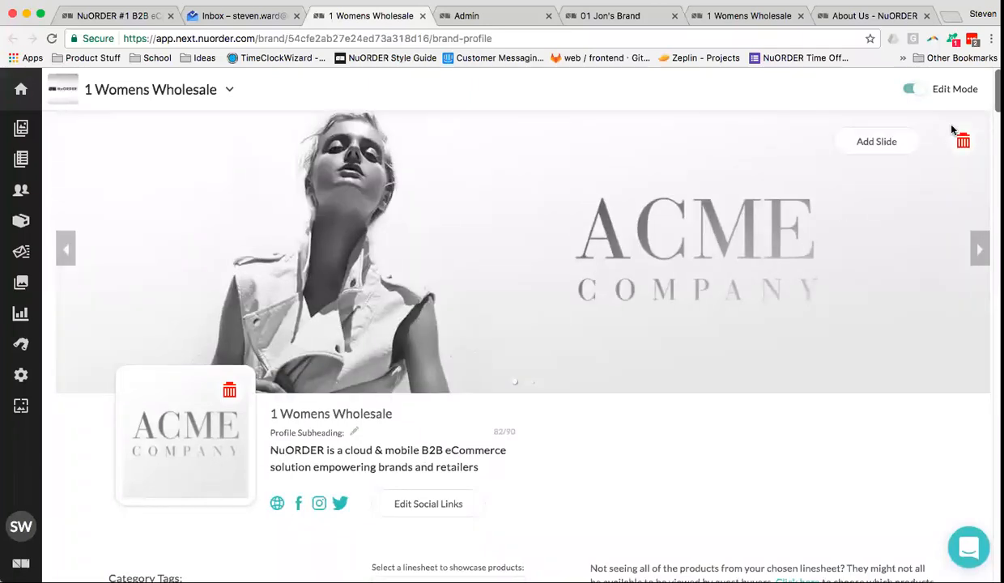
Turn off Edit Mode and examine the banner, category tags, products and downloads as they appear on the finished profile
click(913, 91)
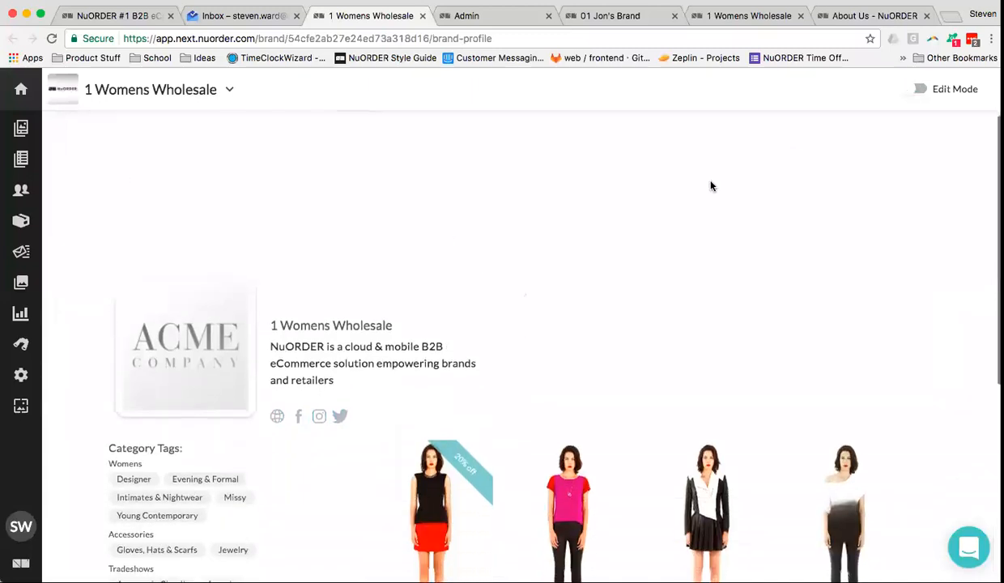
scroll(707, 191, down, 4)
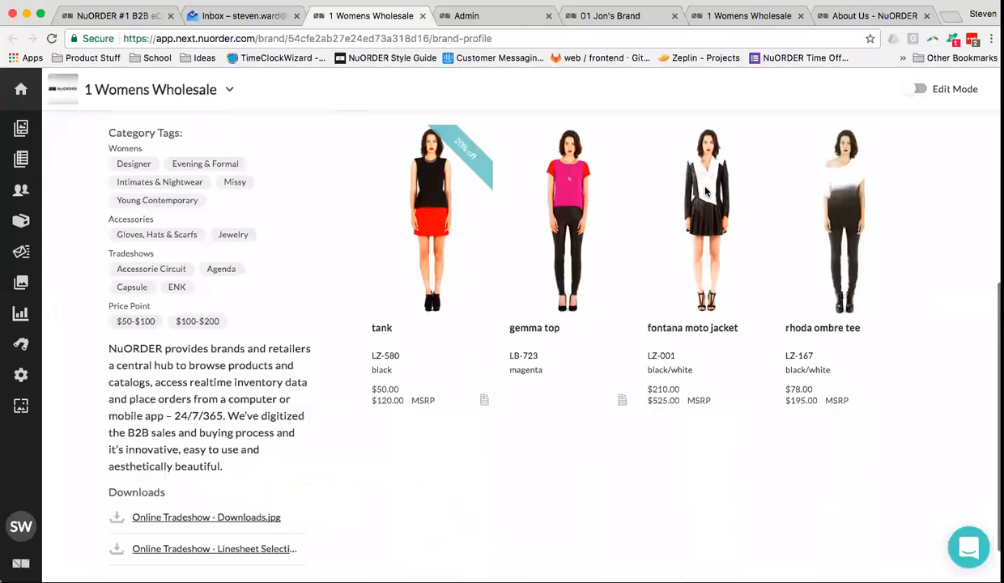
scroll(699, 198, up, 5)
scroll(713, 208, down, 4)
scroll(722, 227, up, 4)
scroll(551, 301, down, 3)
scroll(579, 317, down, 5)
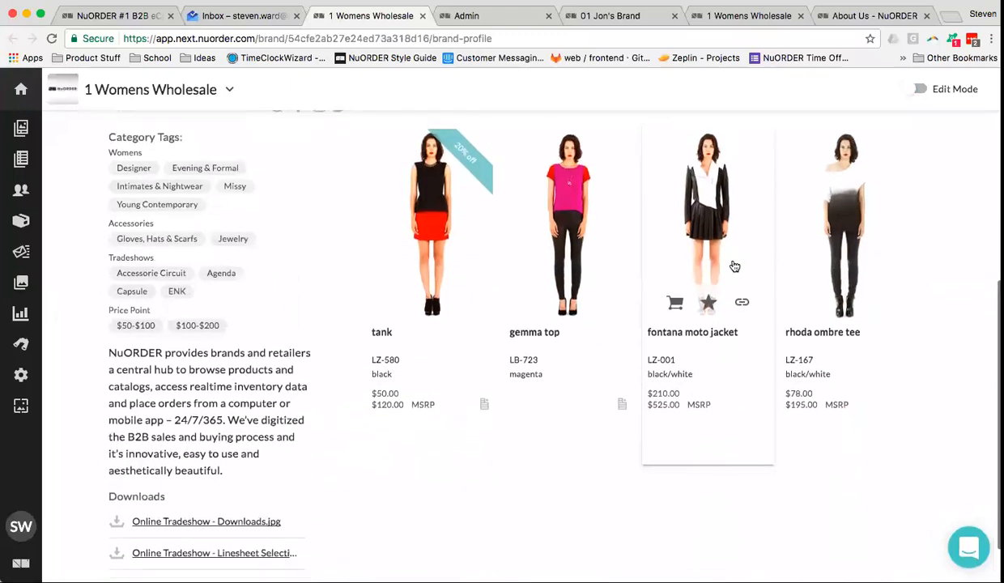
scroll(511, 347, down, 2)
scroll(522, 374, up, 3)
scroll(521, 373, up, 4)
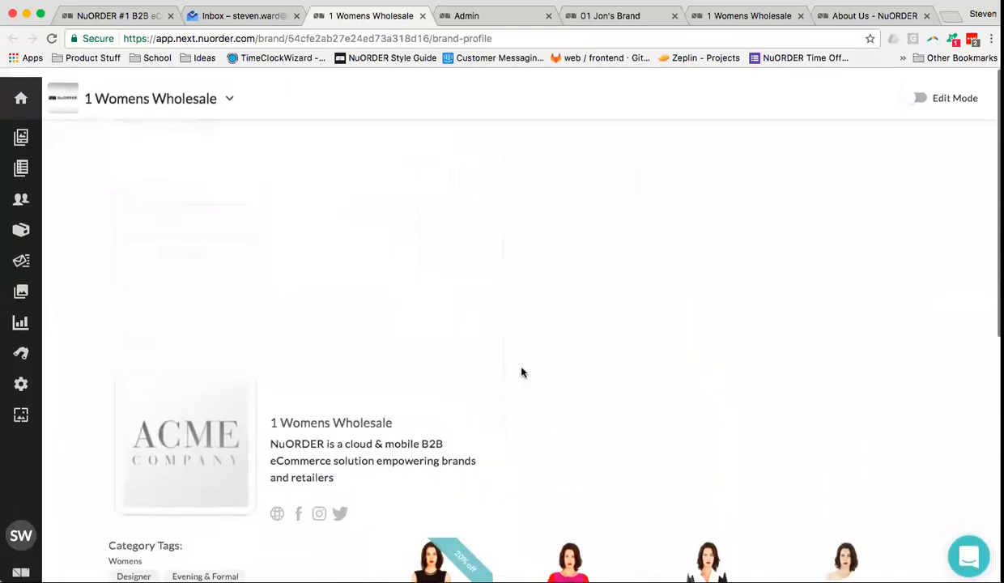
scroll(518, 370, down, 5)
scroll(519, 374, up, 5)
scroll(518, 373, down, 5)
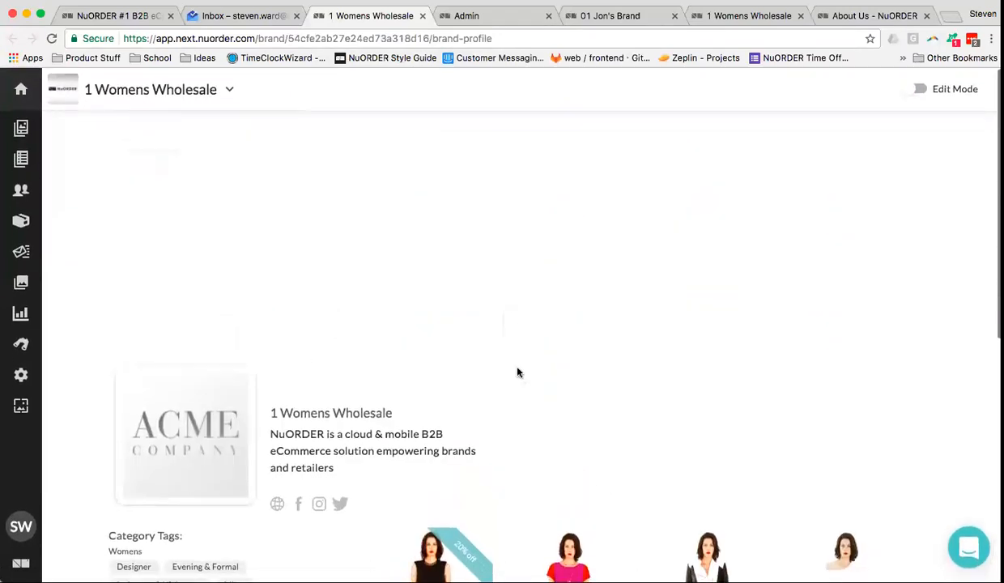
scroll(518, 370, up, 5)
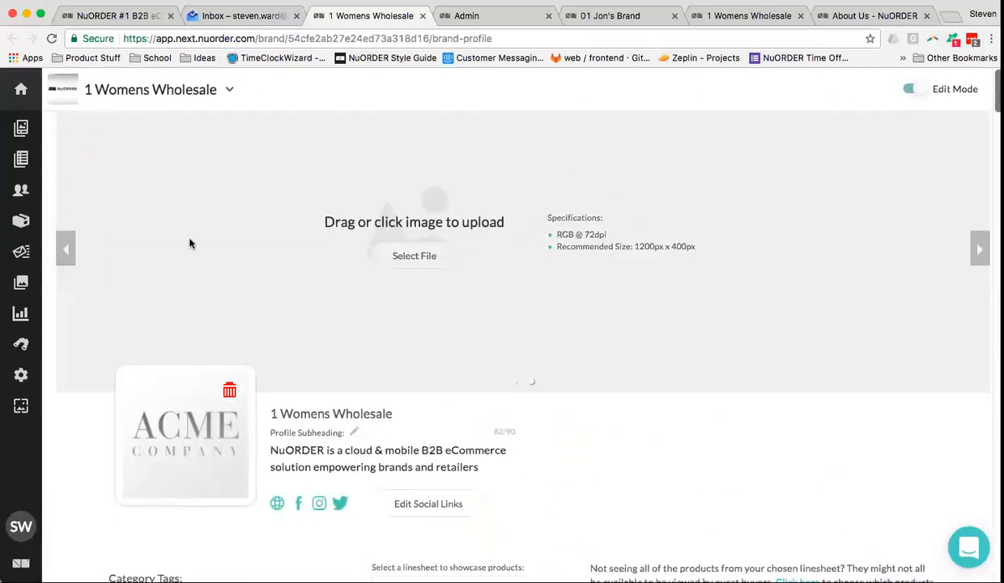
In Edit Mode, display the ACME Company banner slide and review the editable category tags and product showcase
click(63, 257)
scroll(468, 238, down, 6)
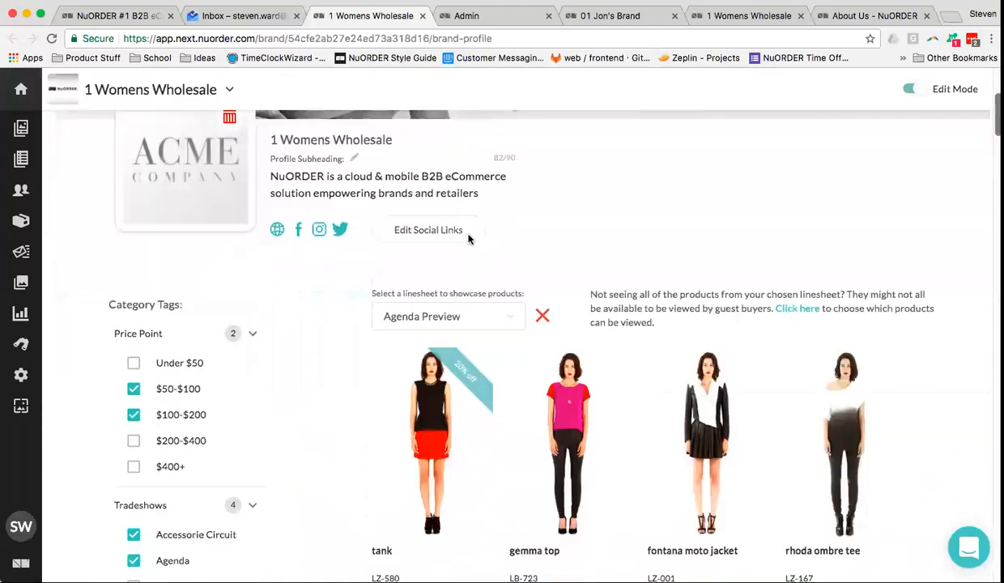
scroll(469, 236, down, 5)
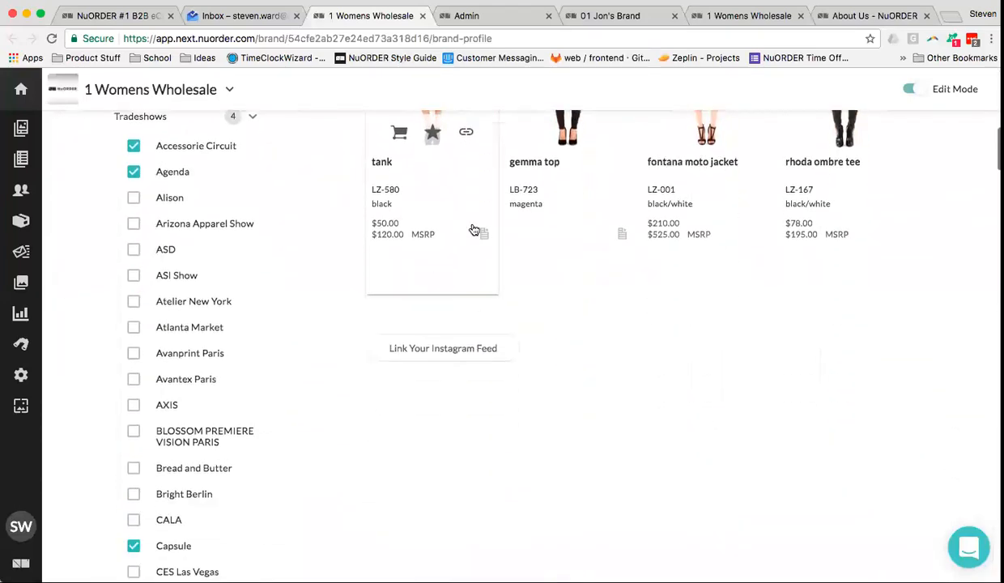
scroll(473, 232, up, 12)
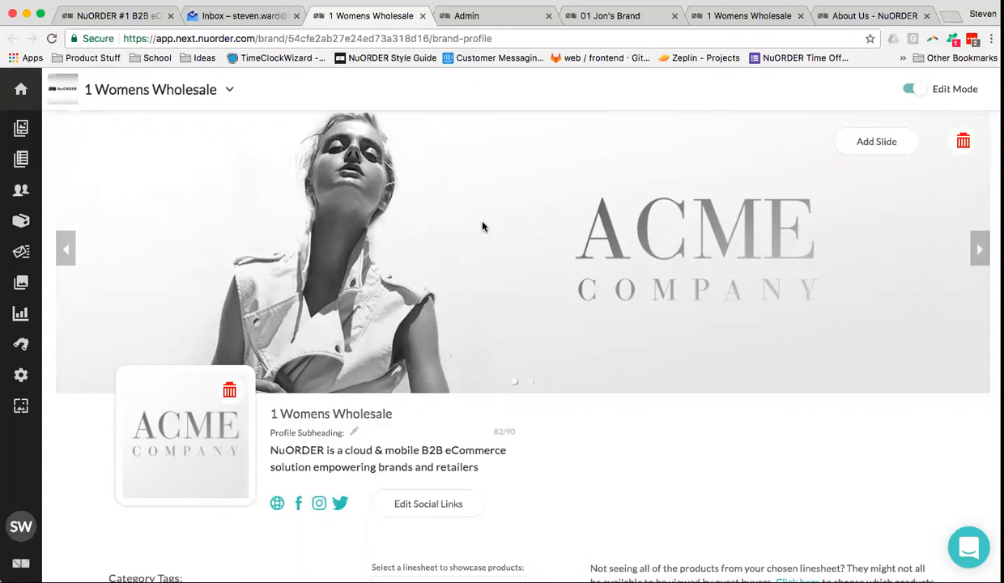
scroll(483, 231, down, 1)
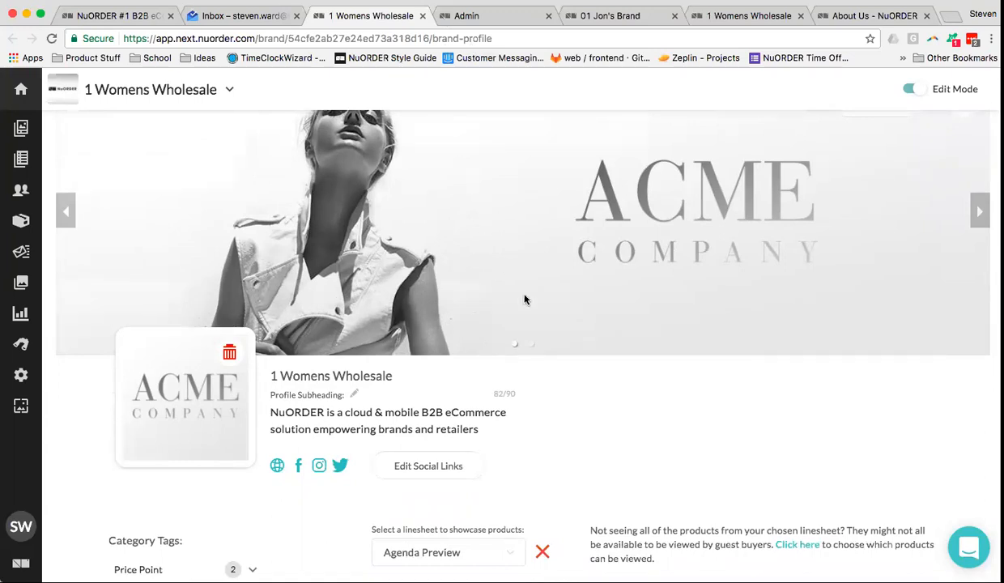
scroll(528, 300, up, 1)
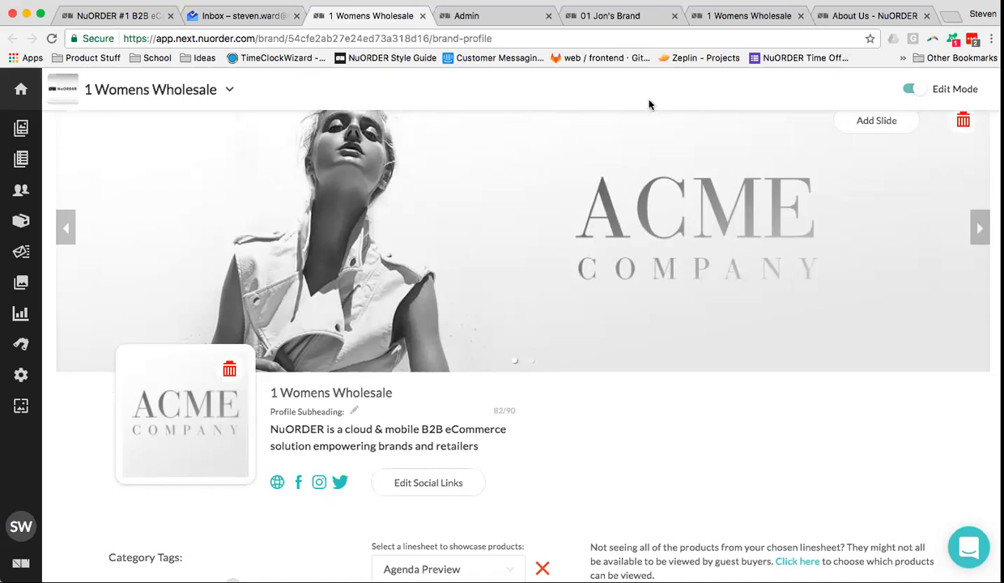
scroll(383, 174, up, 1)
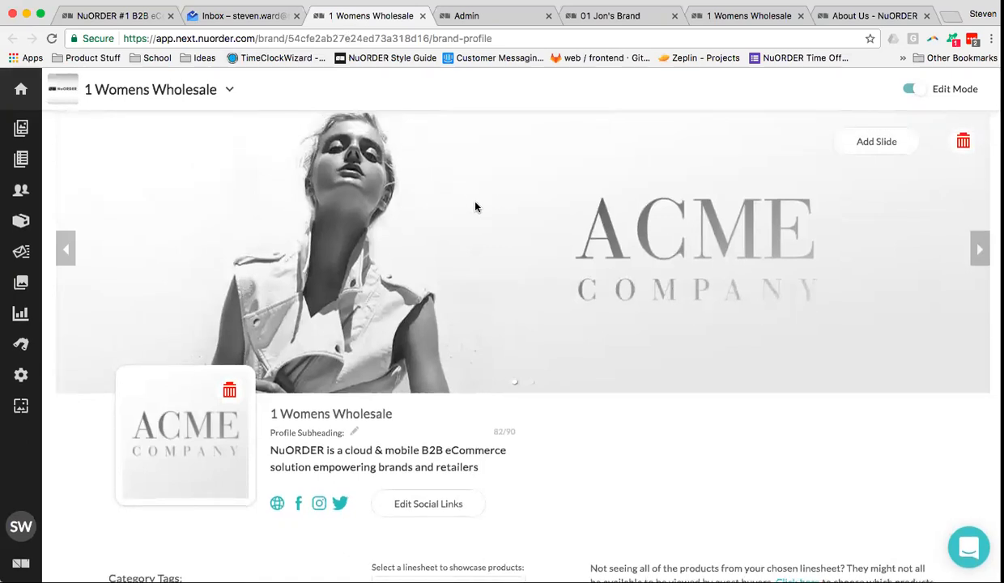
scroll(399, 203, down, 1)
scroll(404, 202, up, 1)
Check the Guest Buyer Whitelist in Admin and the profile creation link in the NuORDER Online Trade Show is Coming email
click(501, 21)
scroll(424, 339, down, 3)
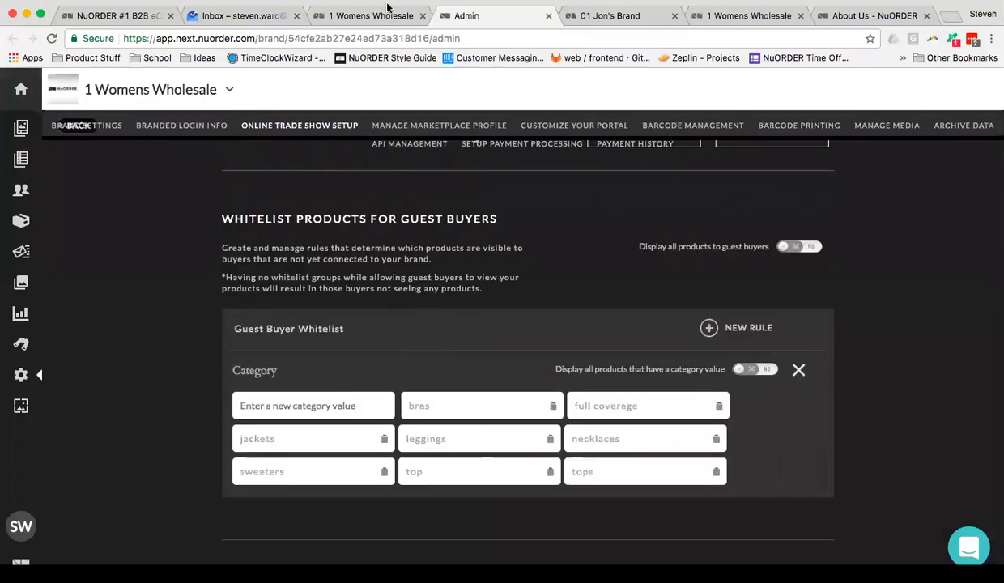
click(384, 14)
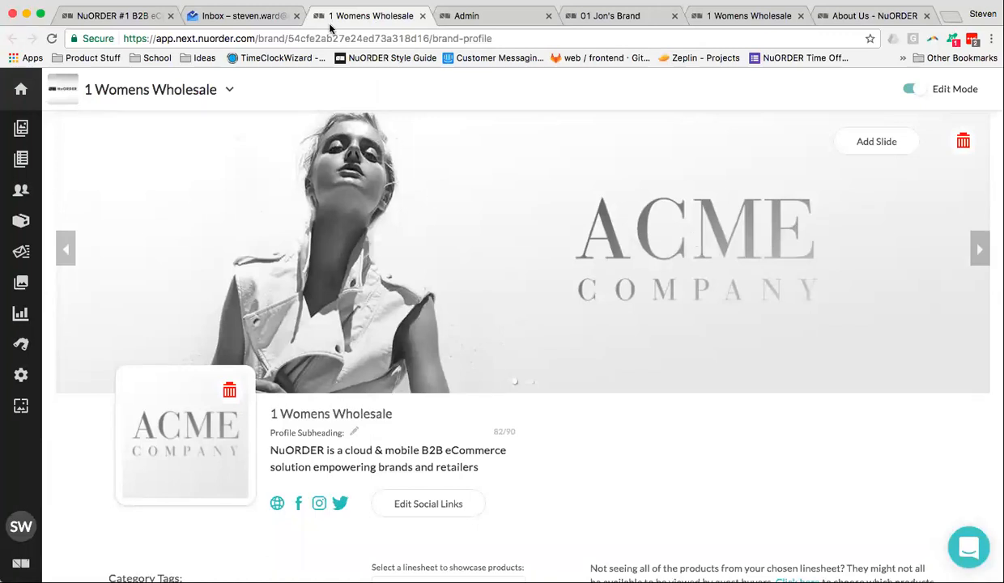
click(209, 20)
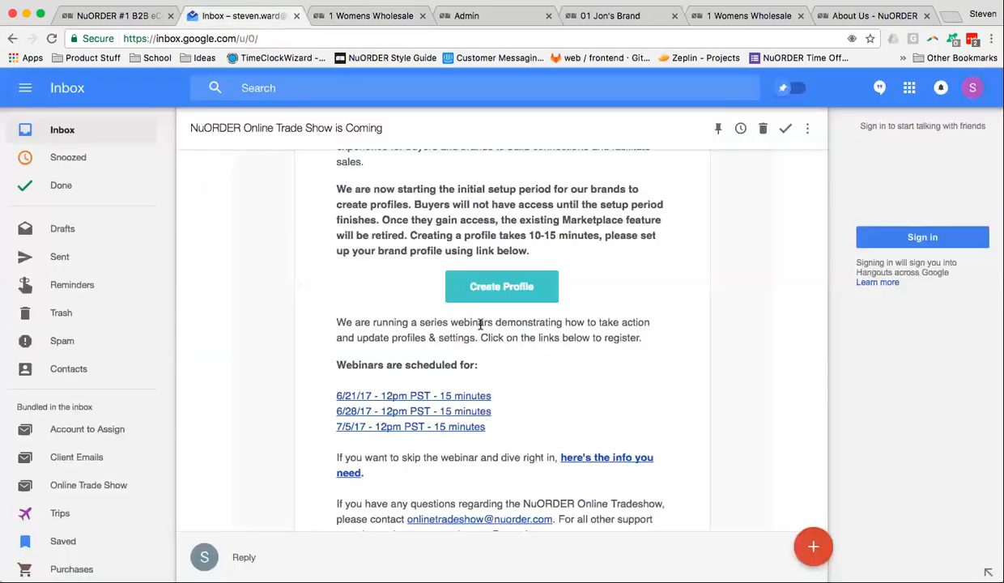
click(514, 296)
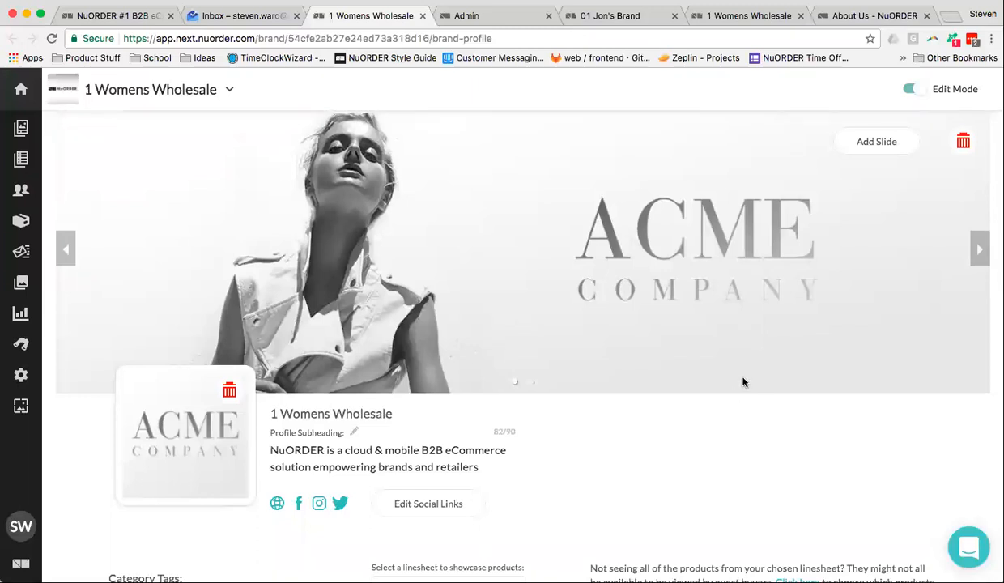
Review the 1 Womens Wholesale profile's banner, category tags and showcased Agenda Preview products in Edit Mode
scroll(523, 350, down, 10)
scroll(523, 350, up, 3)
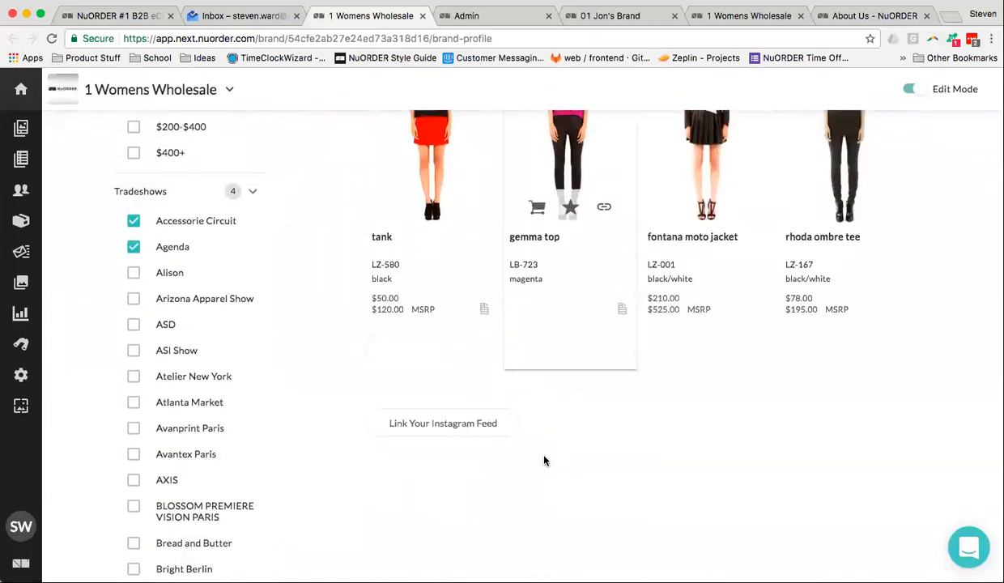
scroll(556, 459, up, 1)
scroll(556, 459, up, 8)
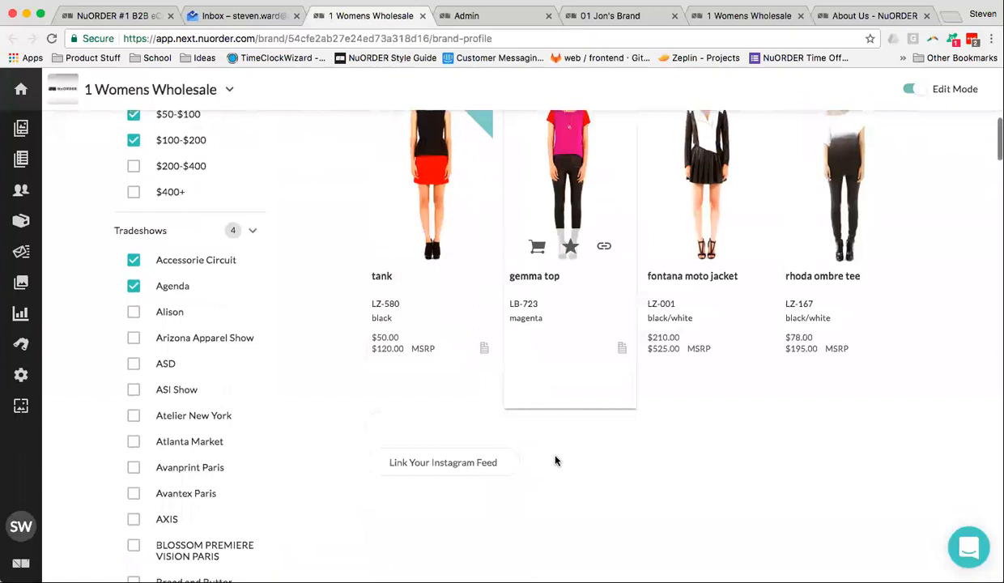
scroll(554, 460, up, 4)
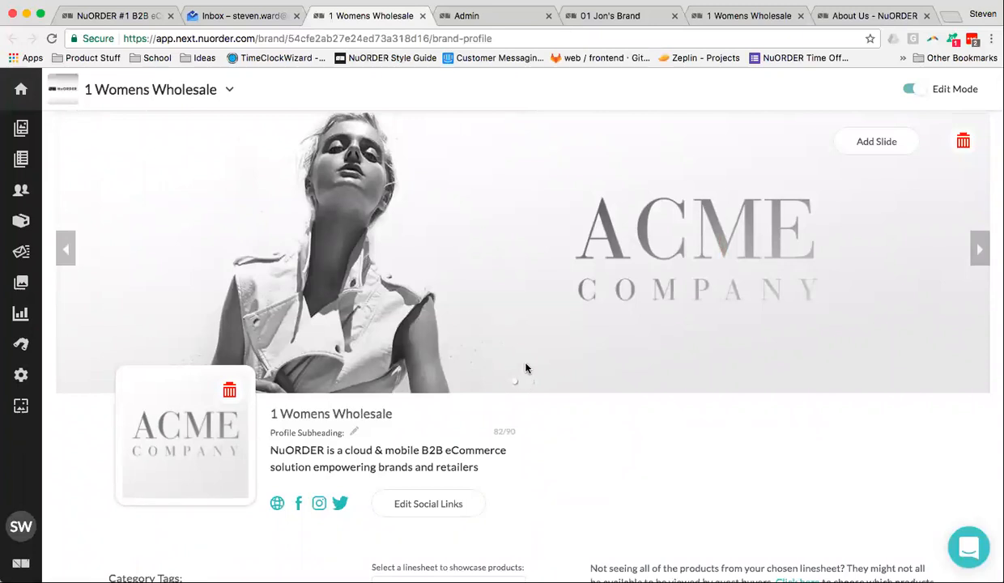
scroll(526, 369, down, 4)
scroll(525, 368, up, 4)
scroll(528, 371, down, 5)
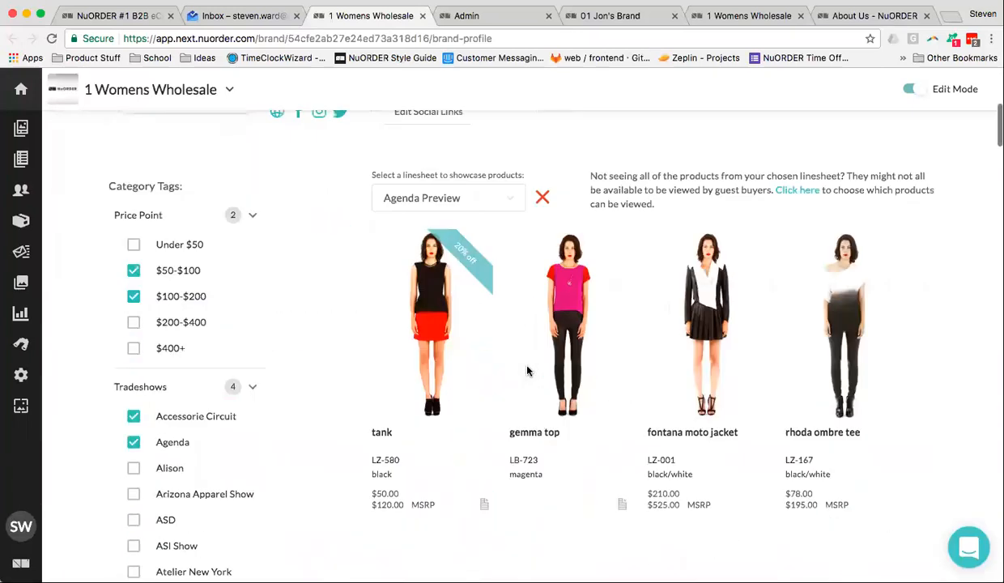
scroll(528, 371, down, 4)
scroll(527, 371, up, 8)
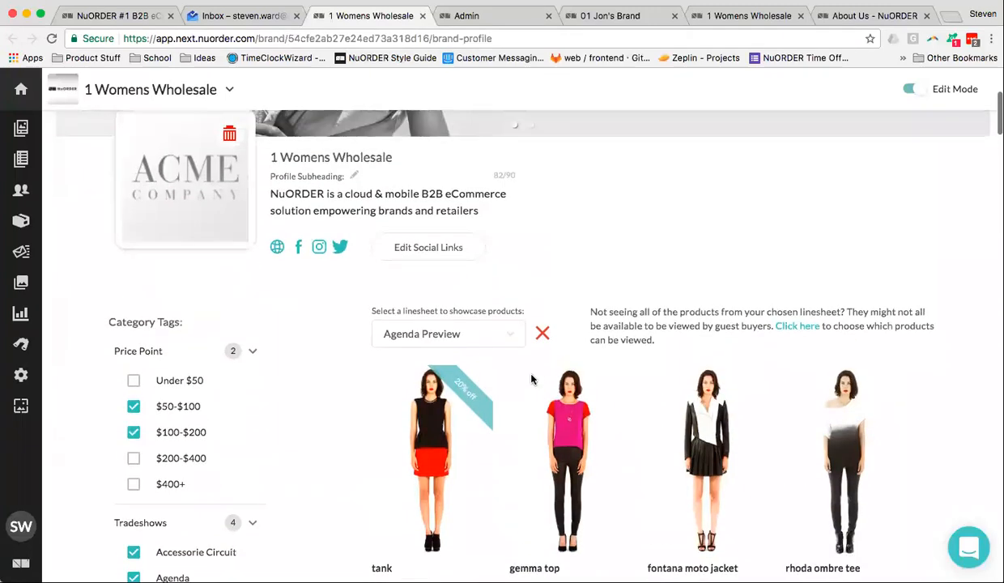
scroll(530, 380, up, 1)
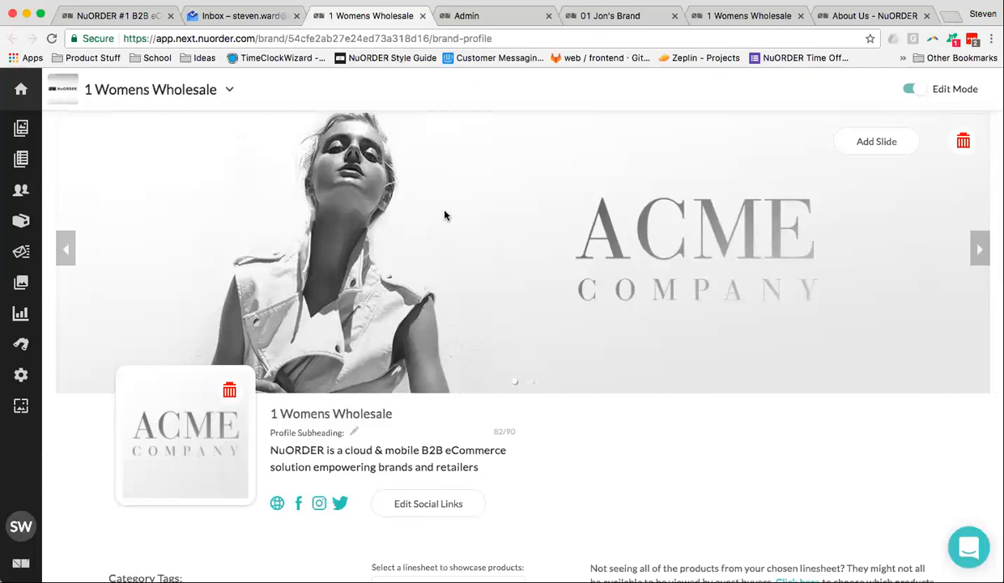
scroll(677, 374, down, 2)
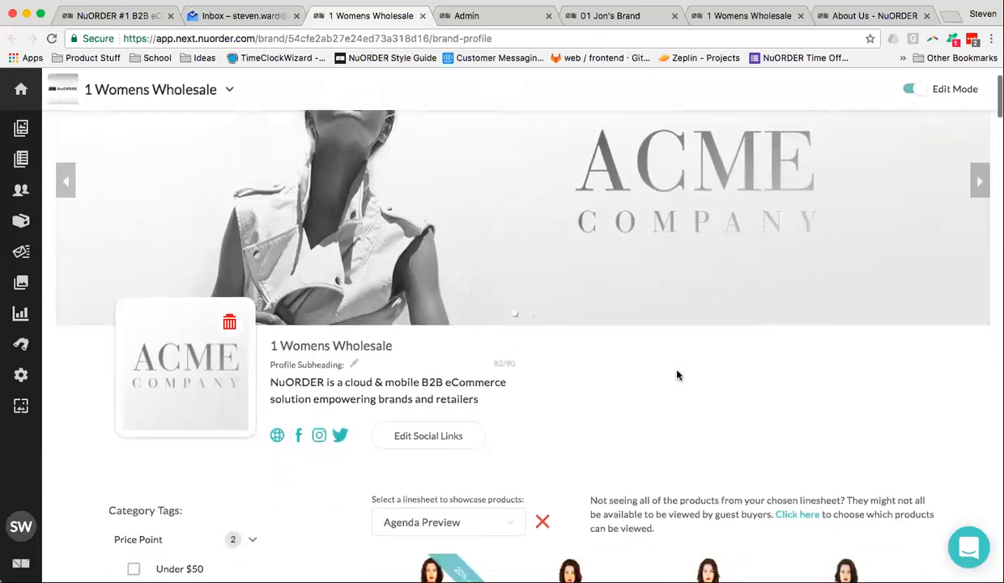
scroll(677, 374, down, 2)
scroll(672, 381, up, 4)
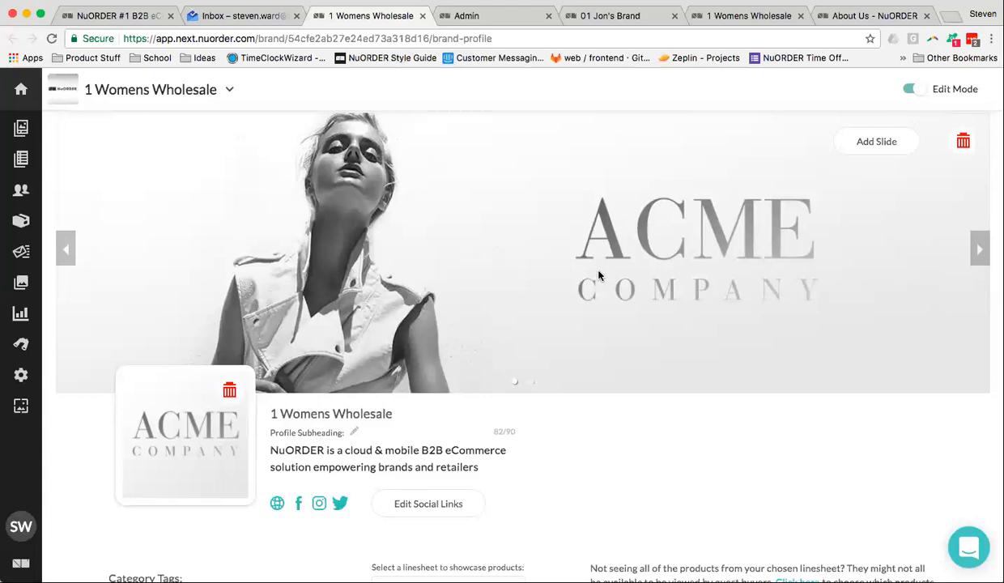
Switch the showcased linesheet from Agenda Preview to NuORDER Flash Sale! and view its products
scroll(598, 278, down, 7)
scroll(598, 278, up, 3)
scroll(599, 278, up, 3)
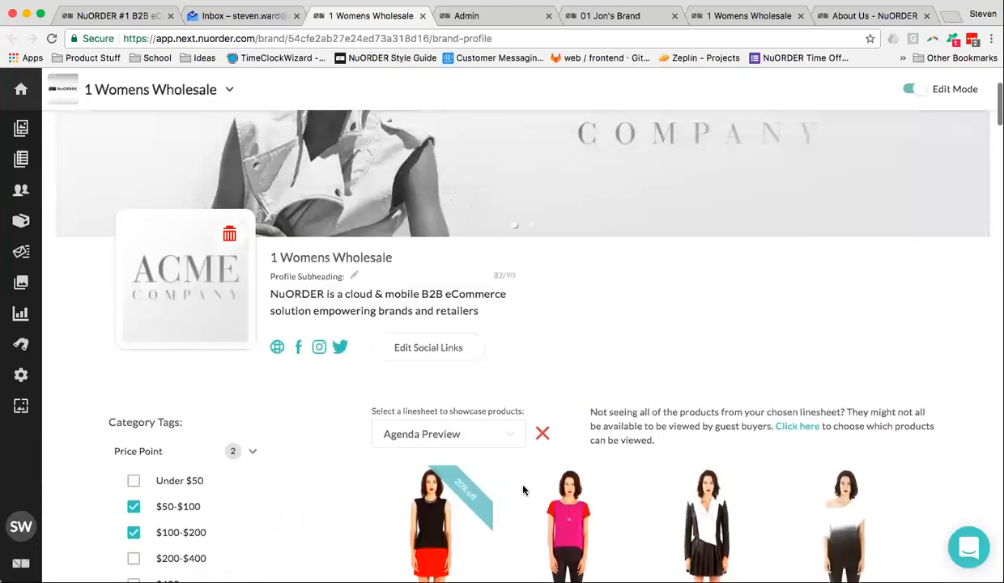
click(516, 435)
click(517, 437)
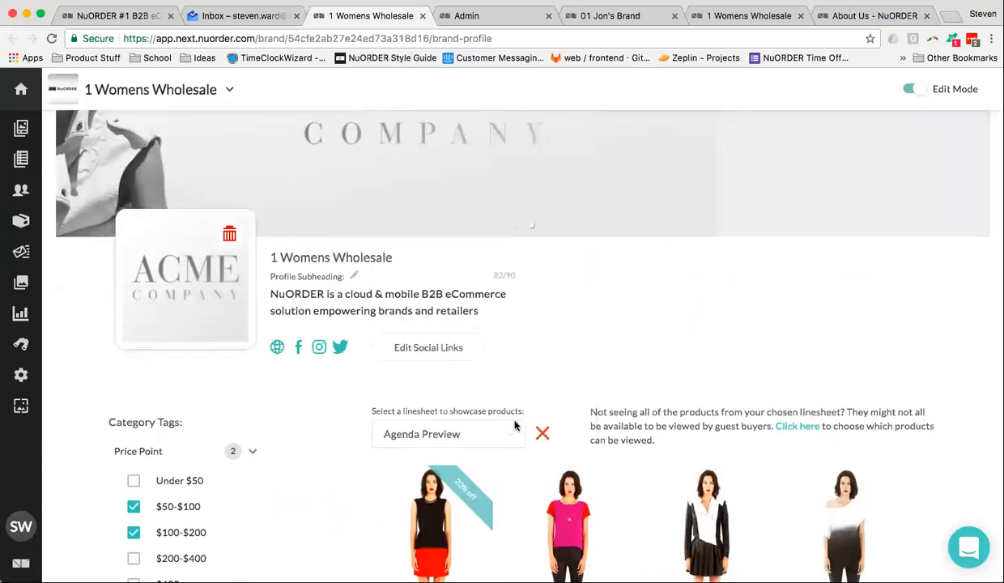
click(498, 410)
scroll(514, 421, down, 2)
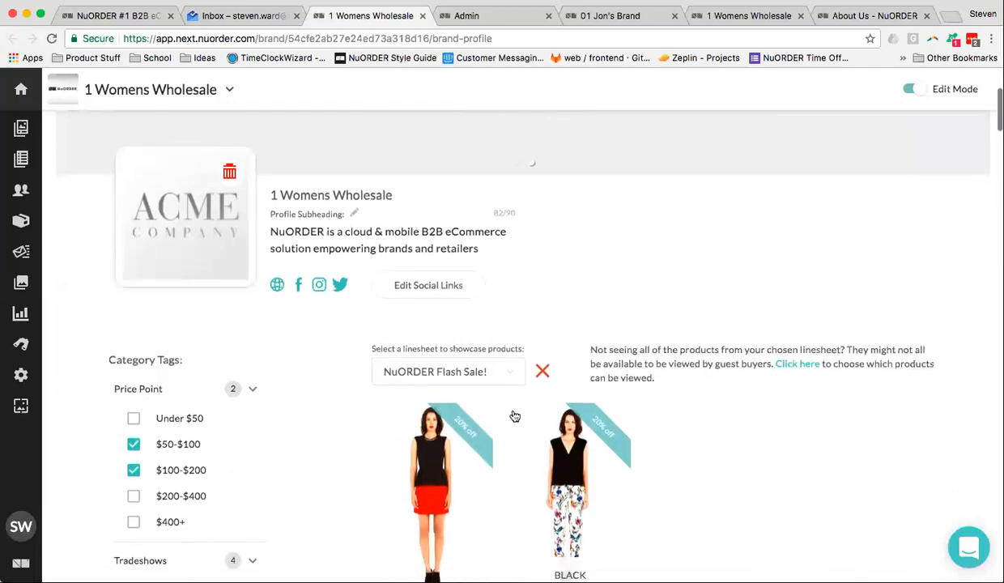
Try showcasing the Spring/Summer Footwear 2016 linesheet, switch the selection to Featured in the Press and view its products
click(511, 371)
scroll(518, 381, up, 2)
click(651, 300)
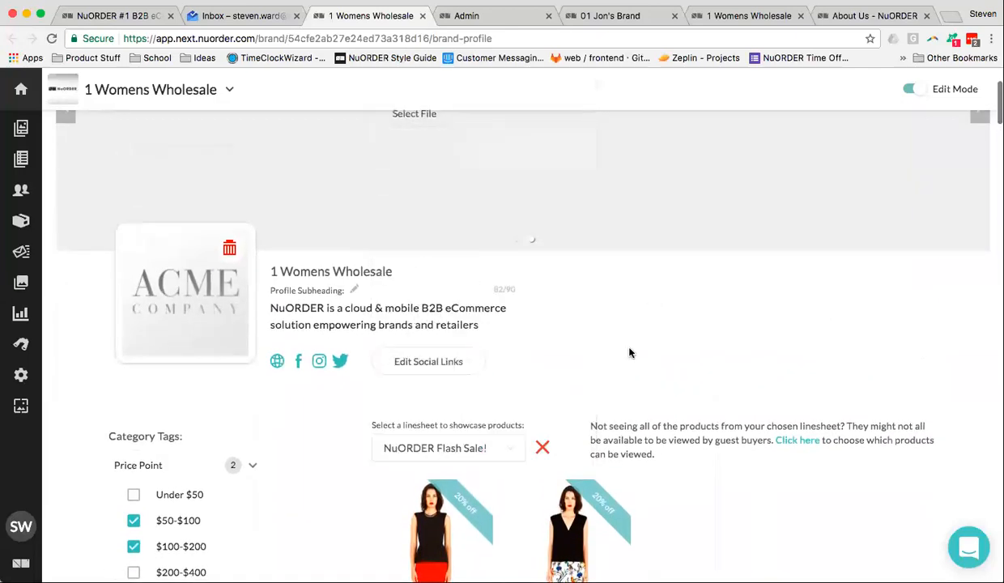
scroll(629, 351, down, 2)
click(510, 381)
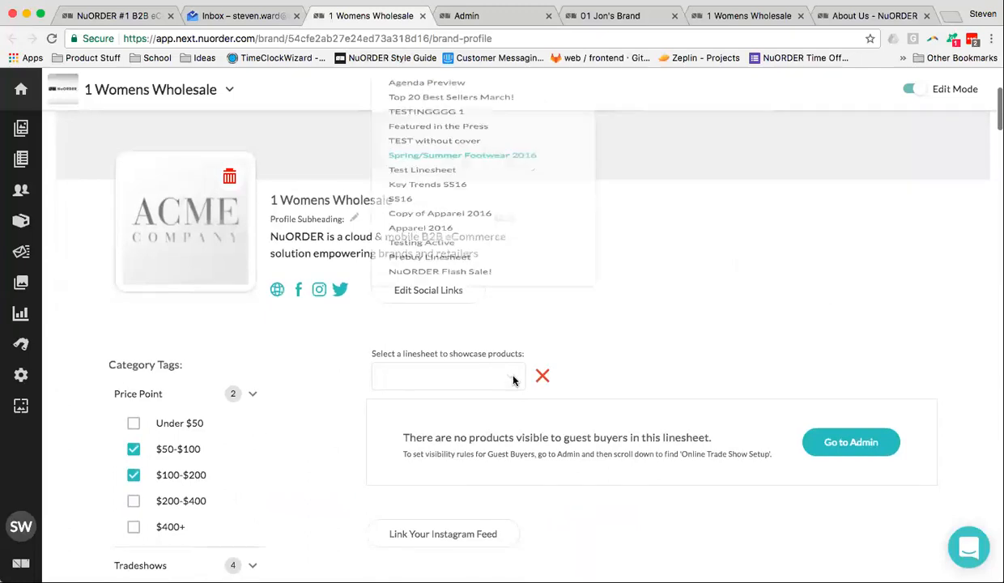
click(533, 158)
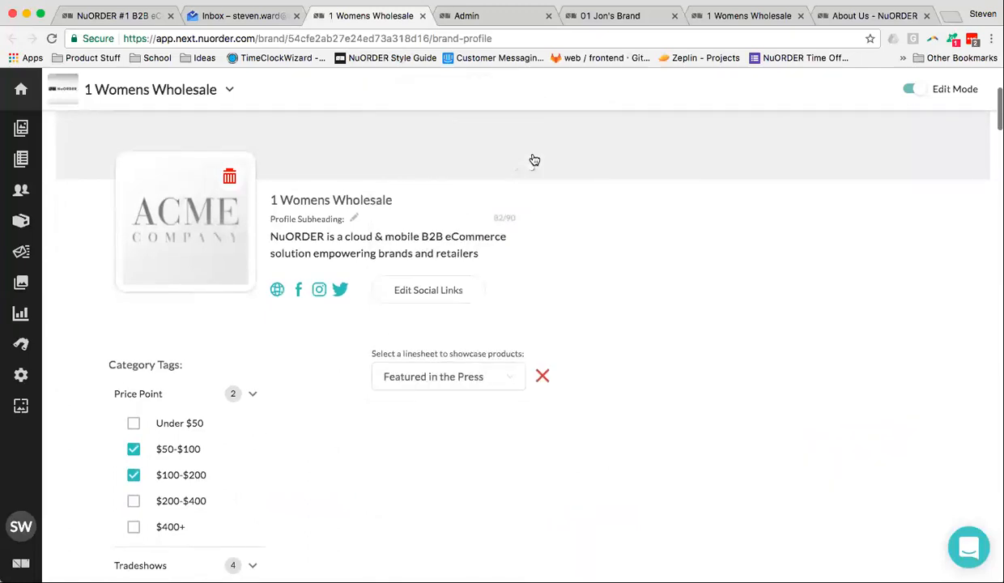
scroll(651, 336, down, 10)
scroll(654, 339, up, 9)
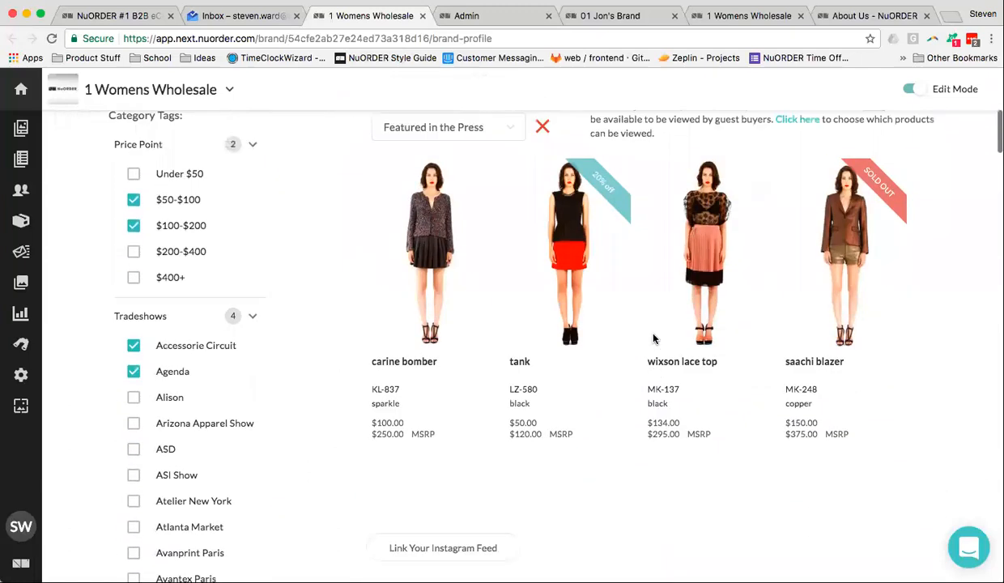